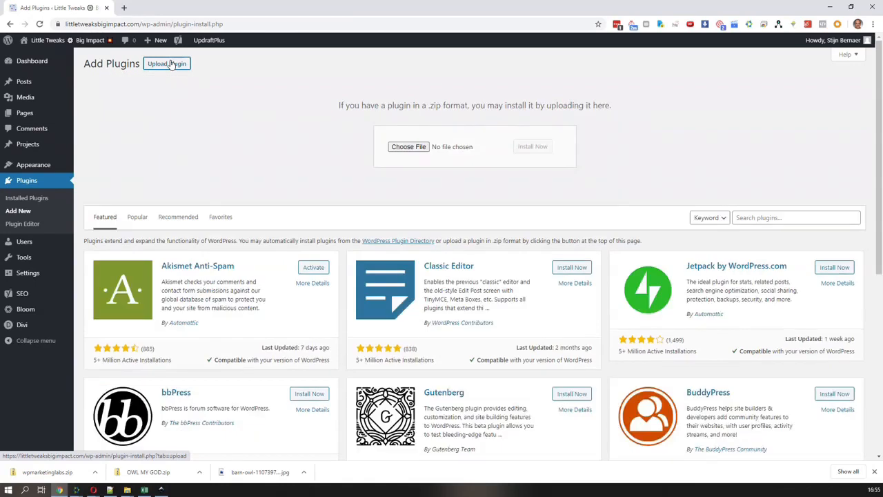
# Upload wpmarketinglabs.zip from the Downloads folder as a new plugin, install it and activate it
pyautogui.click(409, 147)
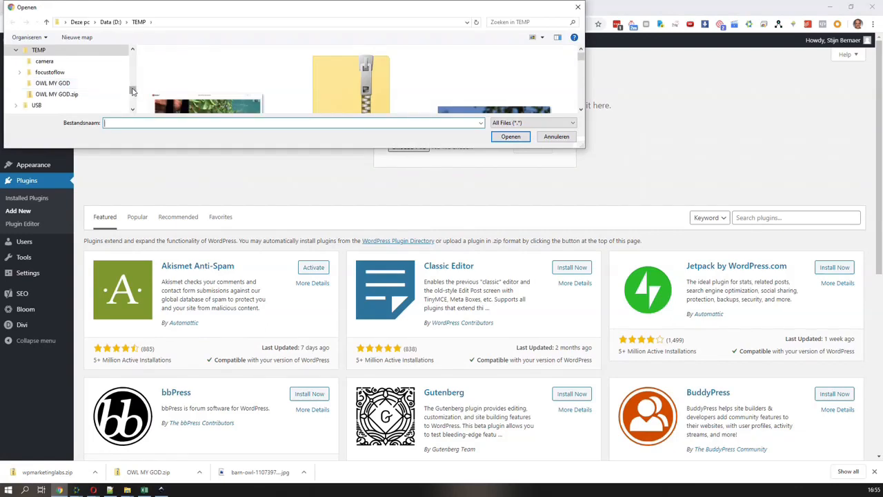
pyautogui.scroll(6, 133, 91)
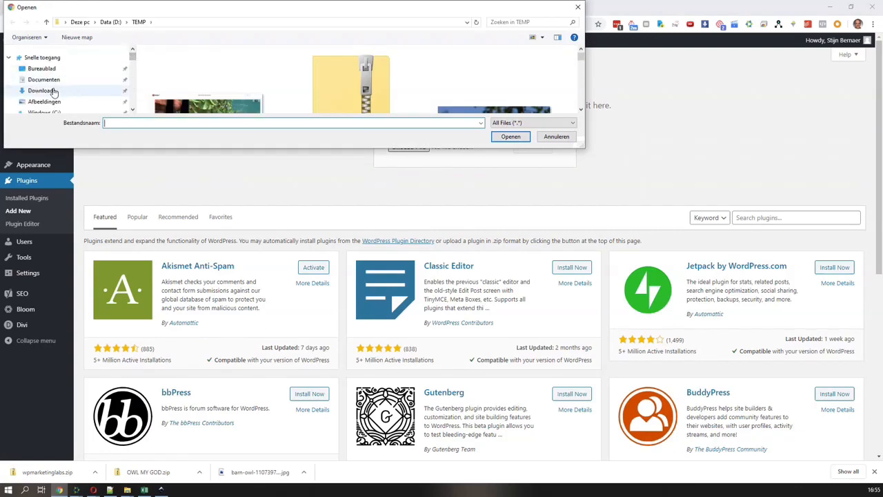
pyautogui.click(41, 109)
pyautogui.doubleClick(185, 76)
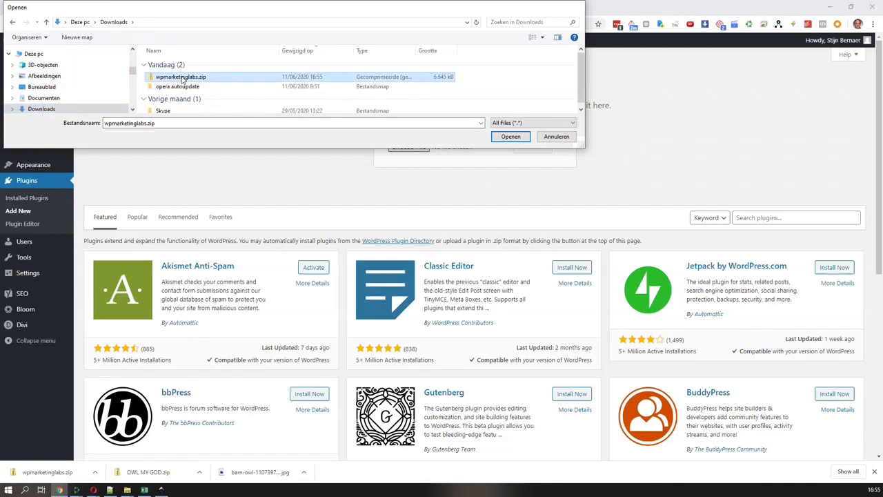
pyautogui.click(544, 150)
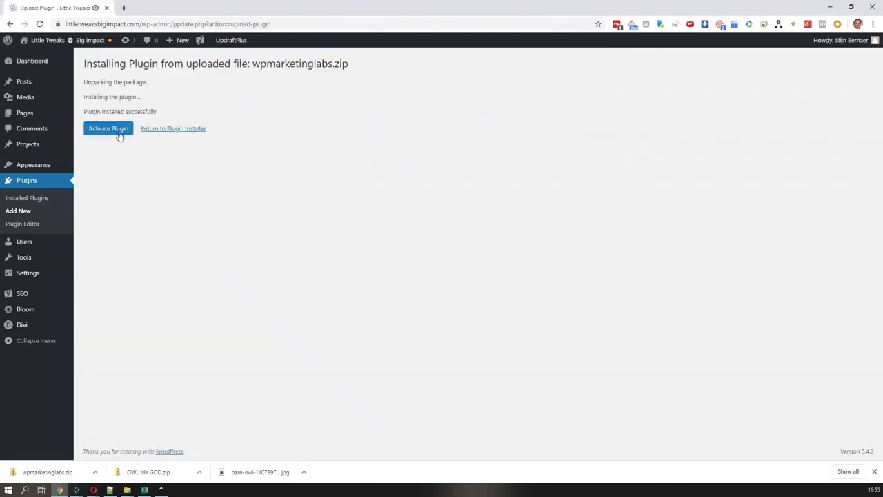
pyautogui.click(118, 135)
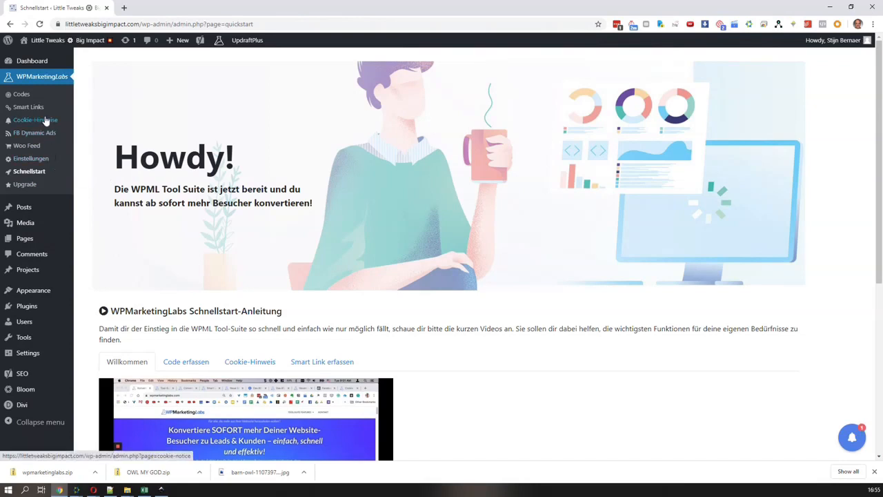
# Change the WPMarketingLabs plugin language to English (United States) in the plugin's own settings
pyautogui.click(37, 161)
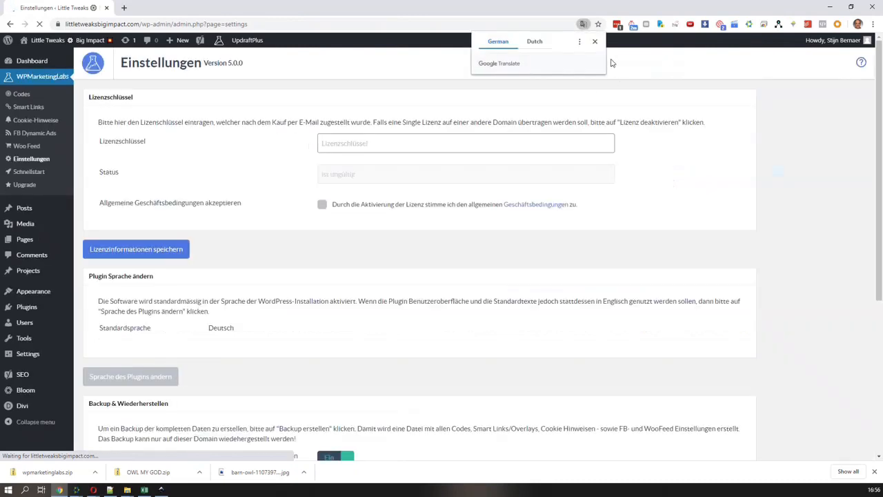
pyautogui.click(595, 42)
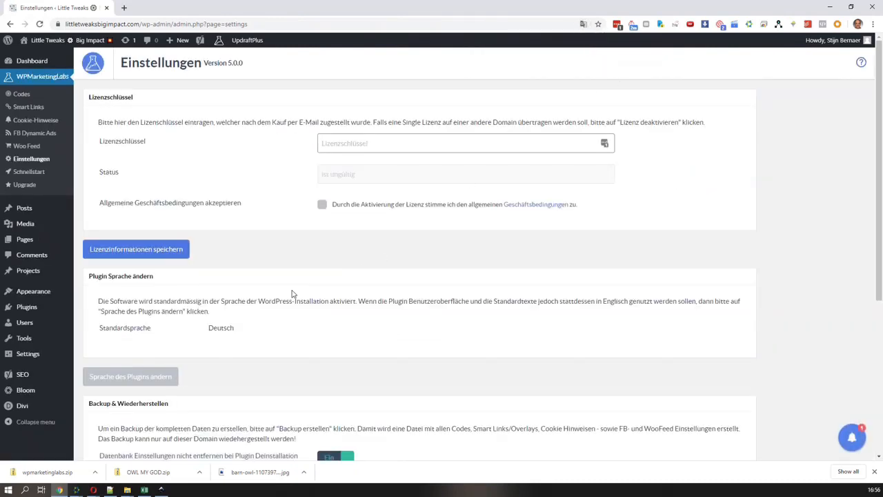
pyautogui.scroll(-1, 244, 325)
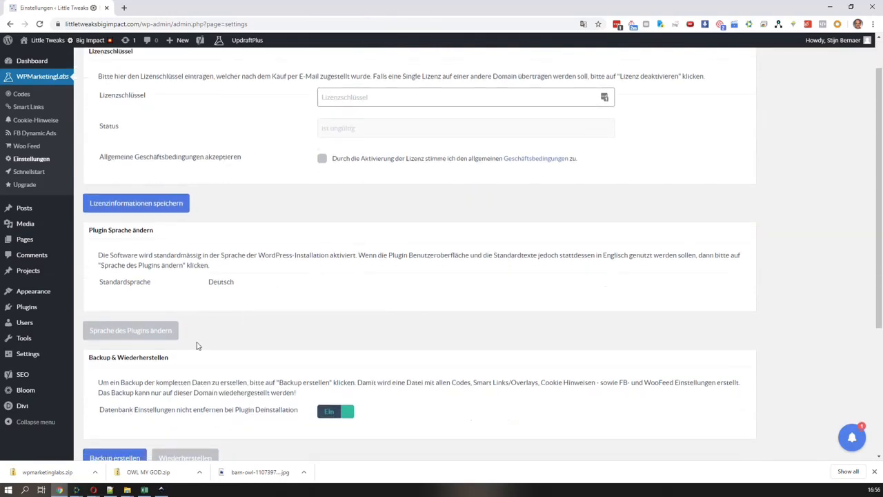
pyautogui.scroll(-3, 173, 315)
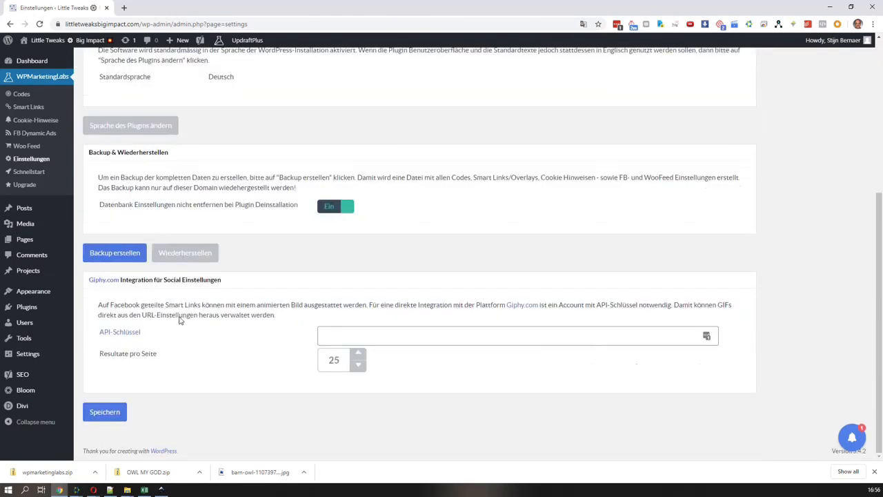
pyautogui.click(132, 128)
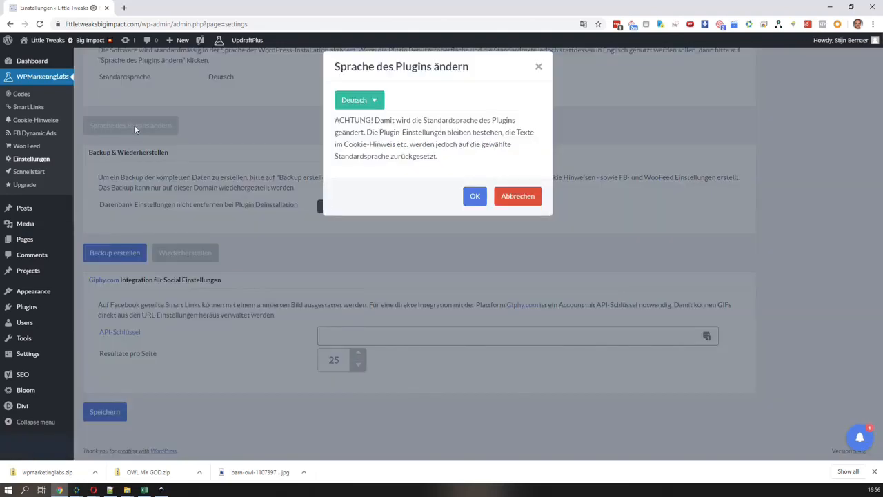
pyautogui.click(375, 103)
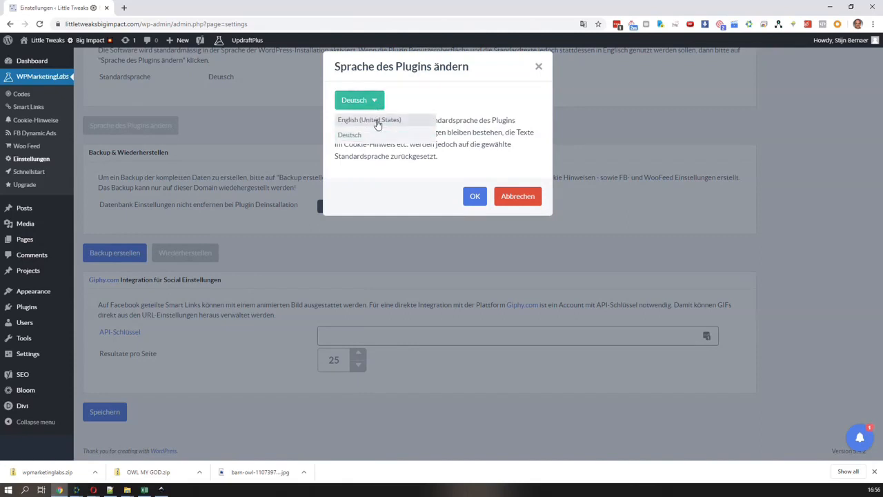
pyautogui.click(378, 122)
pyautogui.click(475, 199)
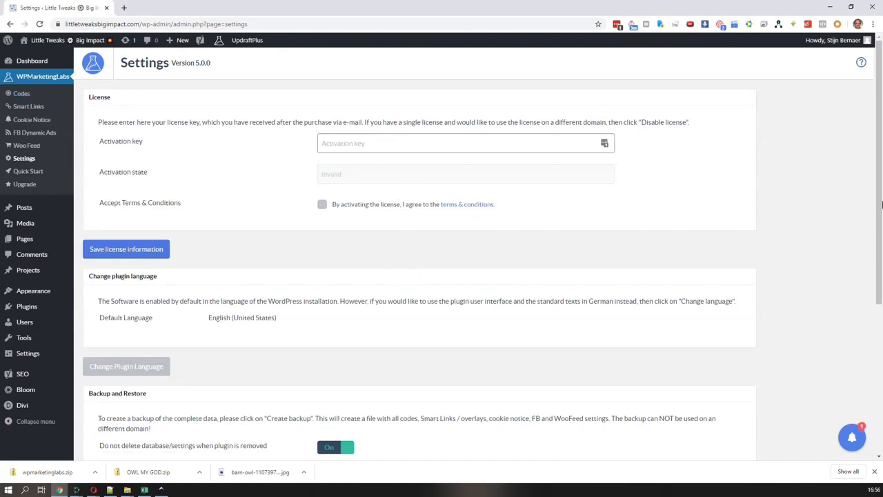
# Start a new WPMarketingLabs code named Facebook Pixel and set its platform to Facebook Ads
pyautogui.click(21, 94)
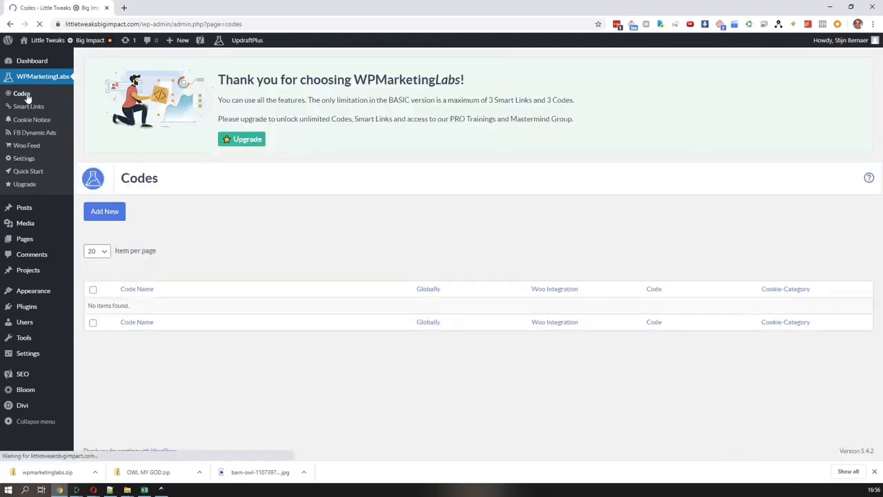
pyautogui.click(108, 213)
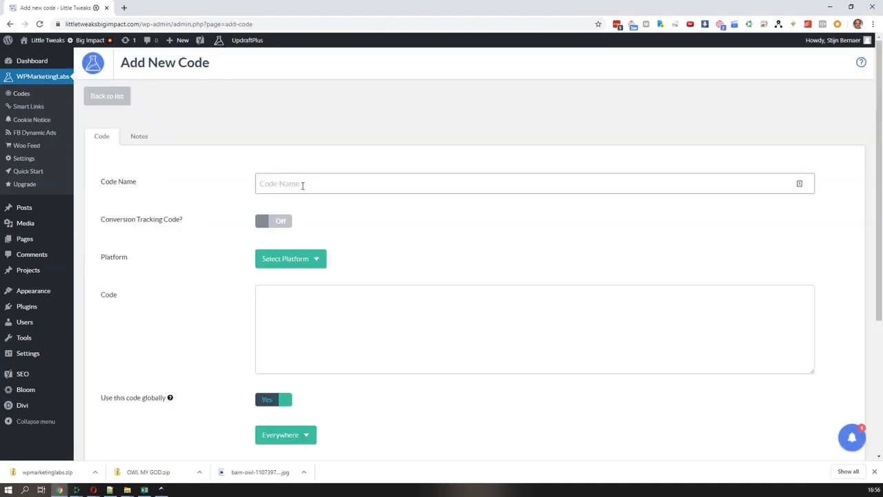
pyautogui.click(302, 185)
pyautogui.write('FAce')
pyautogui.write('ace')
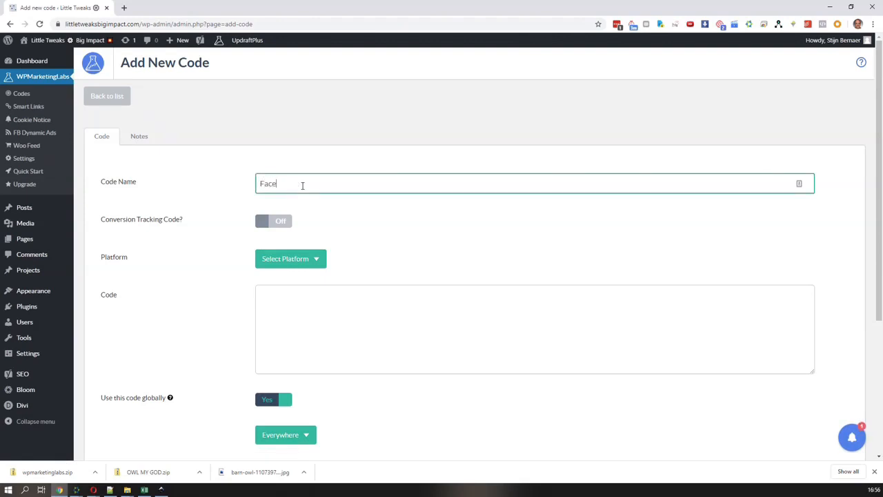
pyautogui.write('book Pixel')
pyautogui.click(314, 262)
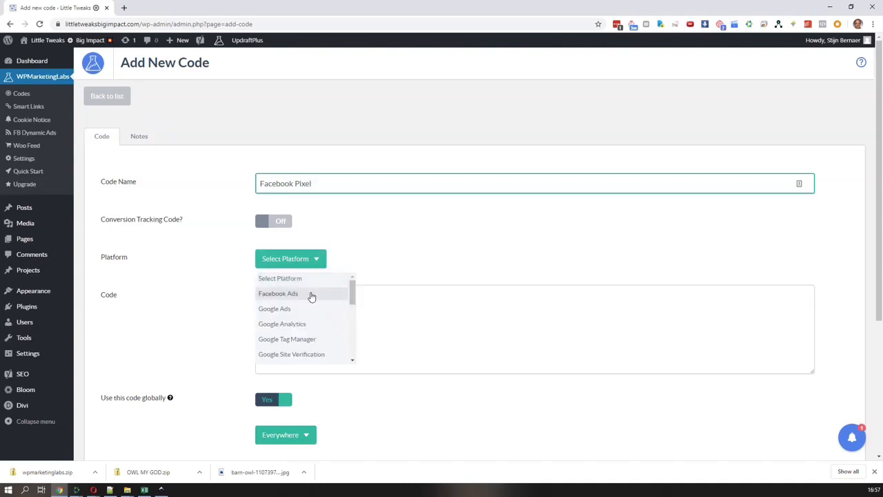
pyautogui.click(312, 294)
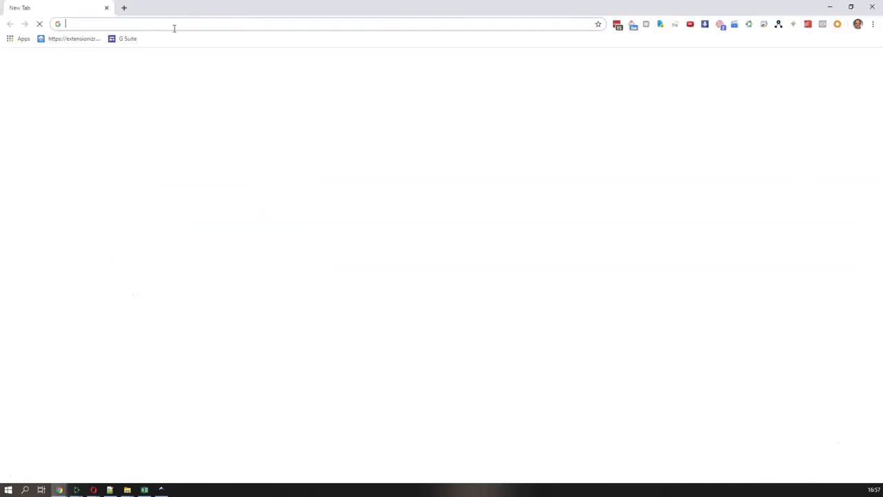
# Open the help article on finding the pixel ID in a separate browser tab
pyautogui.moveTo(171, 10); pyautogui.dragTo(0, 119)
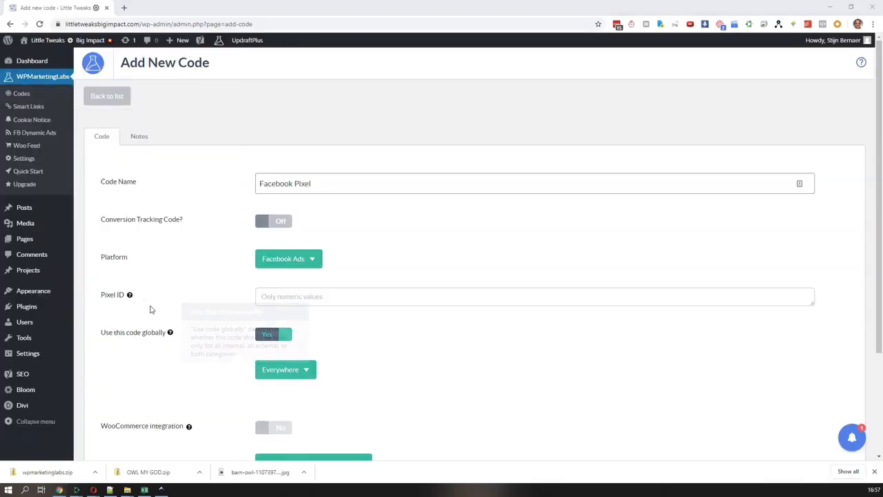
pyautogui.moveTo(130, 295)
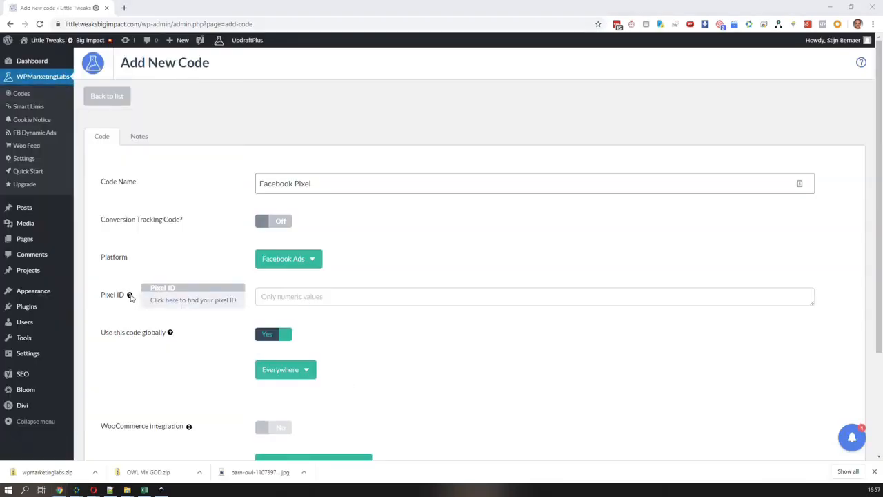
pyautogui.middleClick(174, 302)
pyautogui.click(148, 9)
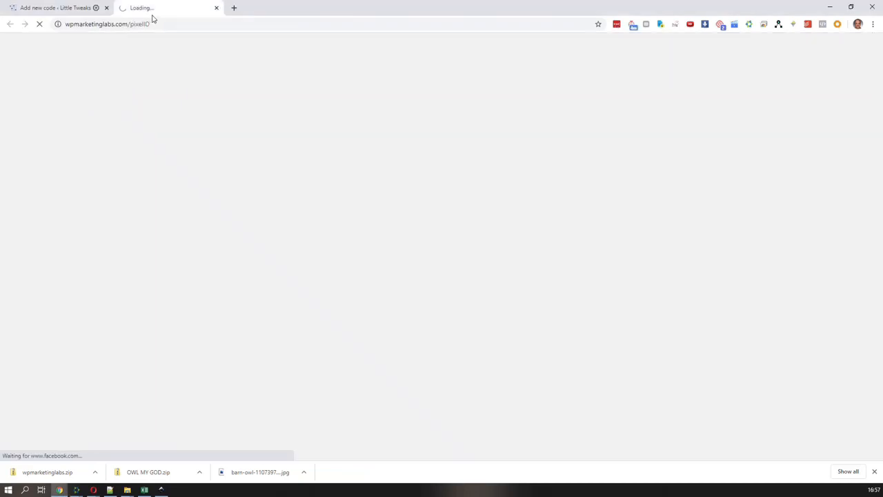
pyautogui.click(147, 24)
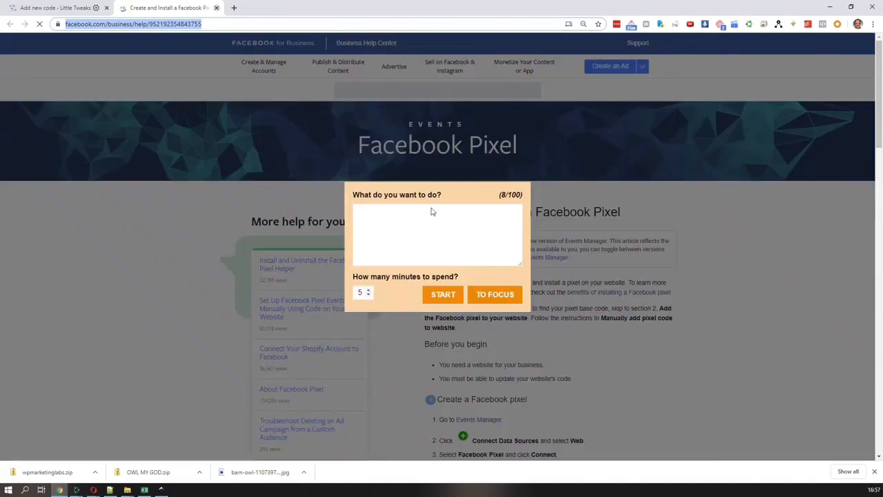
# Answer the focus timer prompt on the Facebook page with the task "check", adjust the minutes and start the session
pyautogui.click(482, 249)
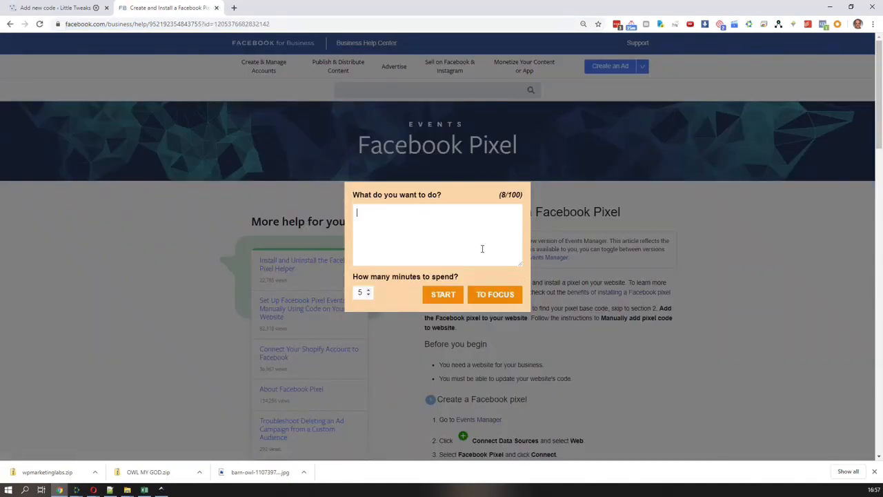
pyautogui.hotkey('ctrl', 'a')
pyautogui.write('check')
pyautogui.click(369, 295)
pyautogui.click(369, 296)
pyautogui.click(368, 295)
pyautogui.click(444, 295)
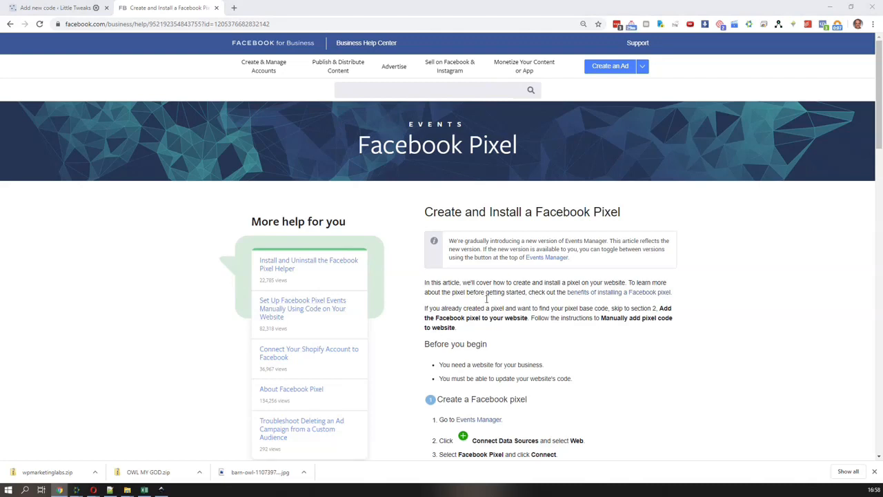
# Copy the personal pixel's ID from Facebook Events Manager and paste it into the Pixel ID field of the new WordPress code
pyautogui.click(547, 257)
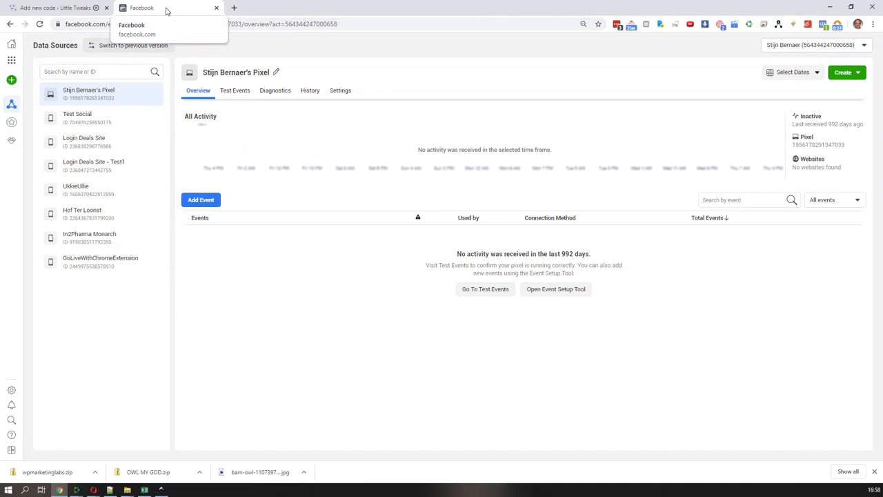
pyautogui.moveTo(14, 108)
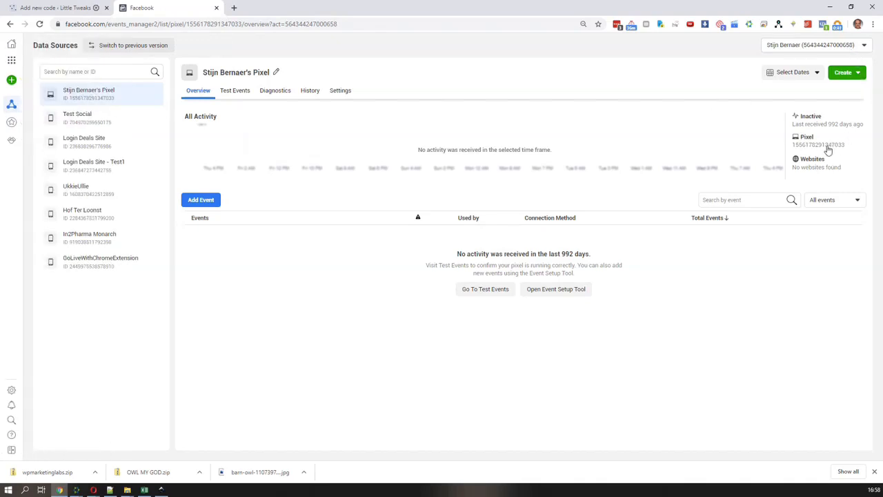
pyautogui.moveTo(849, 149); pyautogui.dragTo(794, 149)
pyautogui.hotkey('ctrl', 'c')
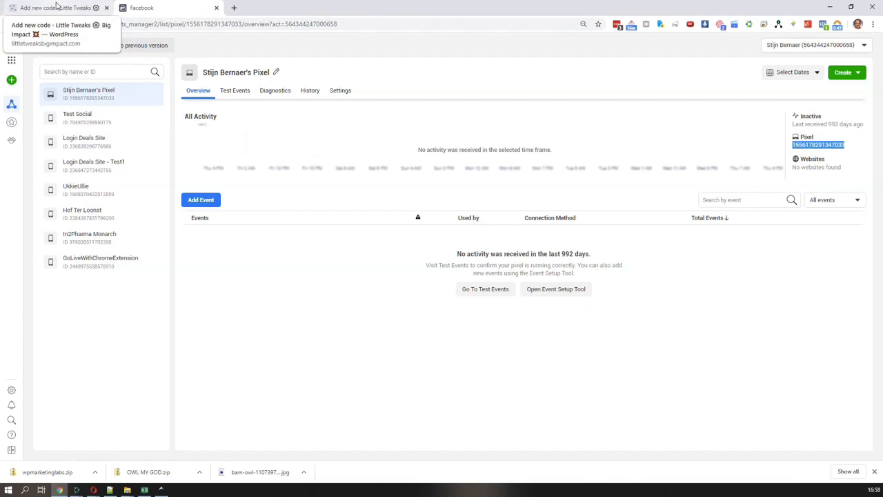
pyautogui.click(57, 5)
pyautogui.click(292, 297)
pyautogui.hotkey('ctrl', 'v')
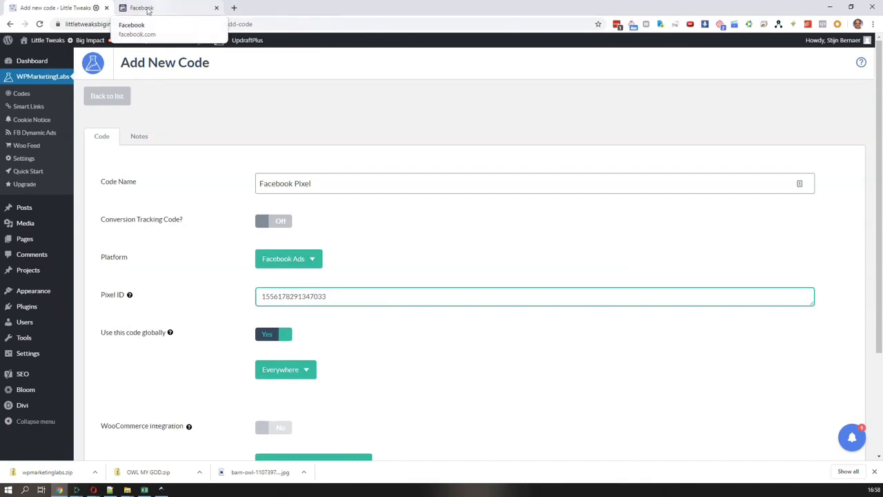
# Assign the Facebook Pixel code to the Marketing cookie category
pyautogui.scroll(-1, 371, 273)
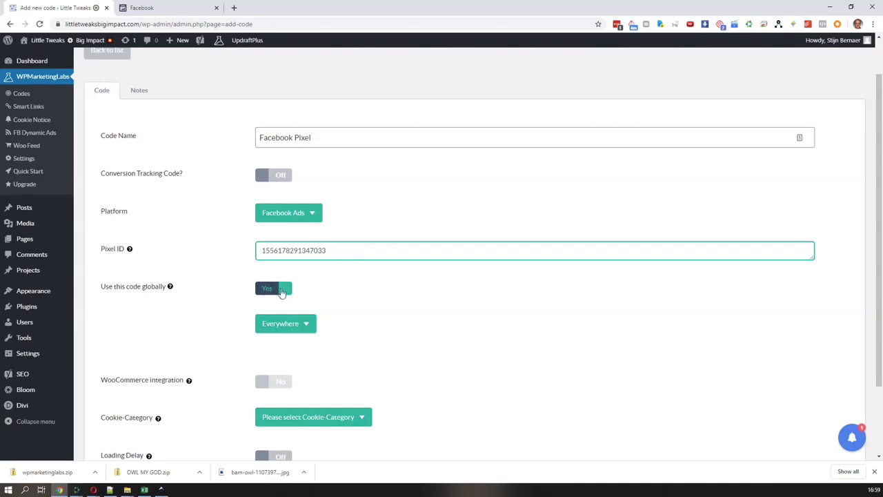
pyautogui.moveTo(172, 288)
pyautogui.scroll(-1, 395, 346)
pyautogui.scroll(-1, 395, 346)
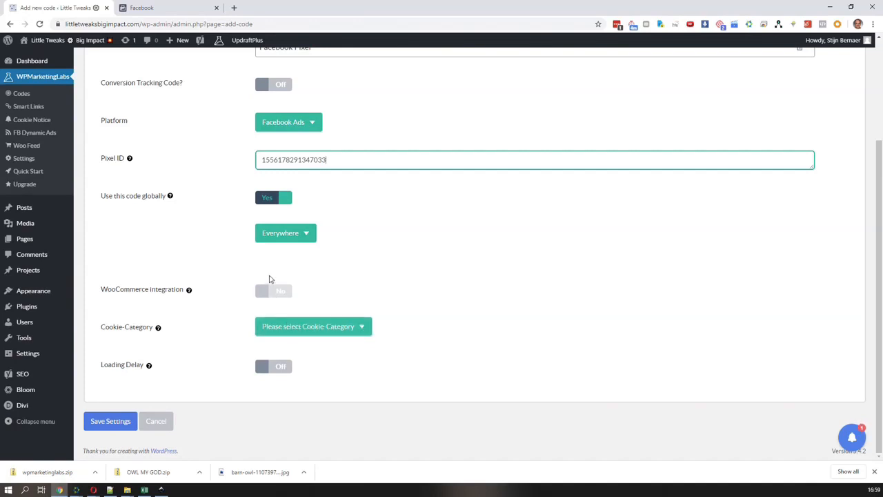
pyautogui.click(296, 329)
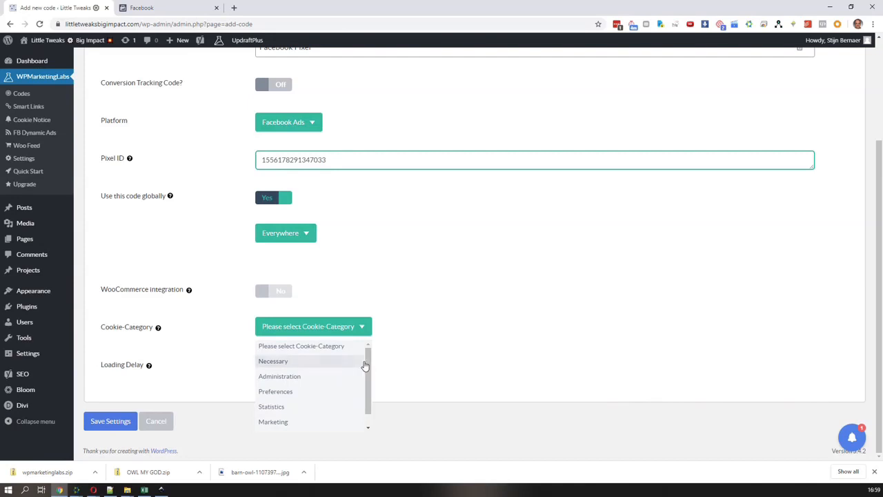
pyautogui.scroll(-1, 369, 366)
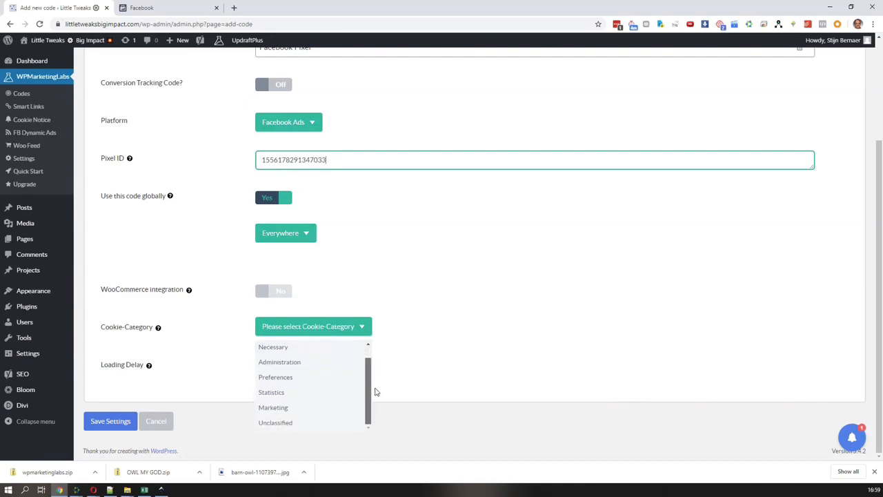
pyautogui.click(334, 408)
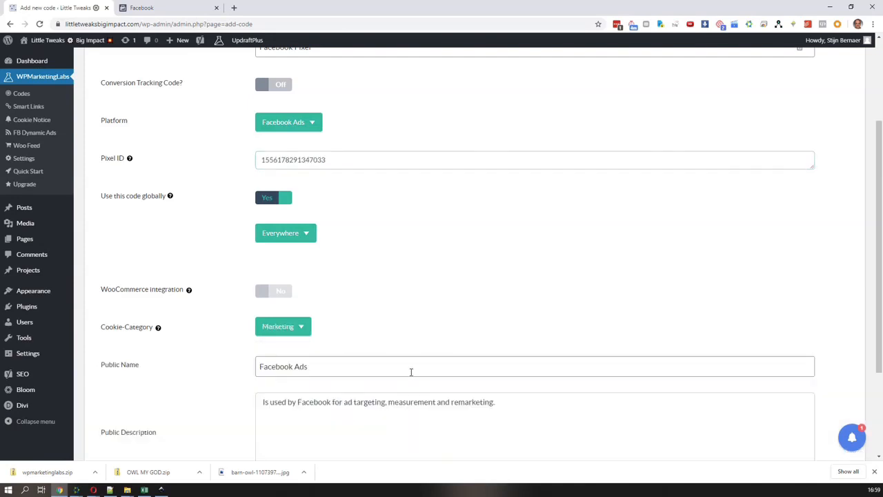
# Check the code's public name, public description and loading delay options, and open its notes
pyautogui.scroll(-2, 410, 371)
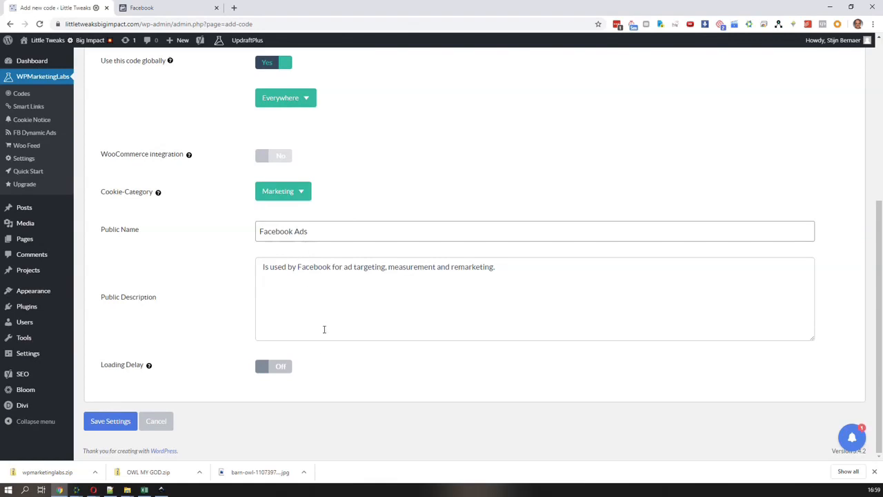
pyautogui.moveTo(149, 369)
pyautogui.click(112, 420)
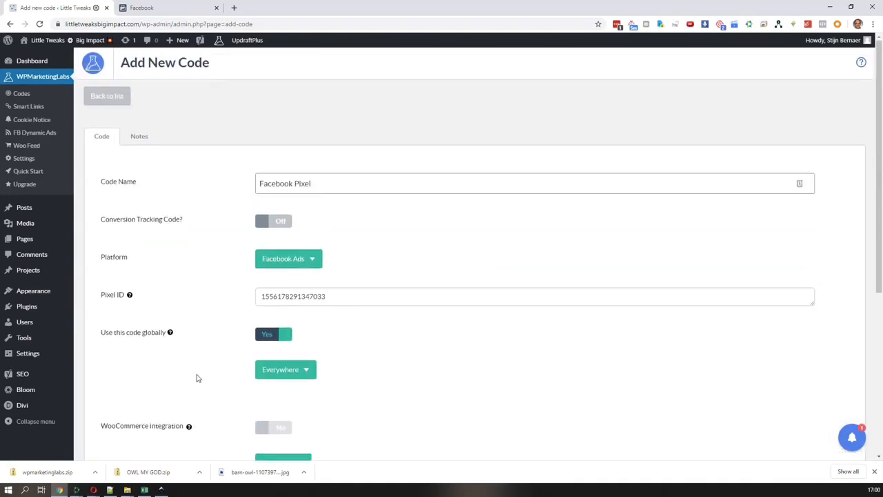
pyautogui.click(136, 137)
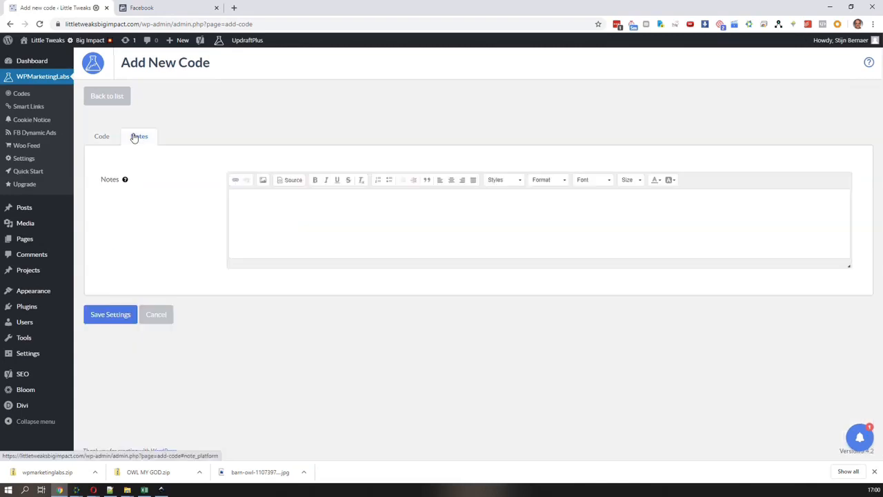
# Copy the address of the pixel's Facebook Events Manager page into the code's notes and save the code
pyautogui.moveTo(126, 180)
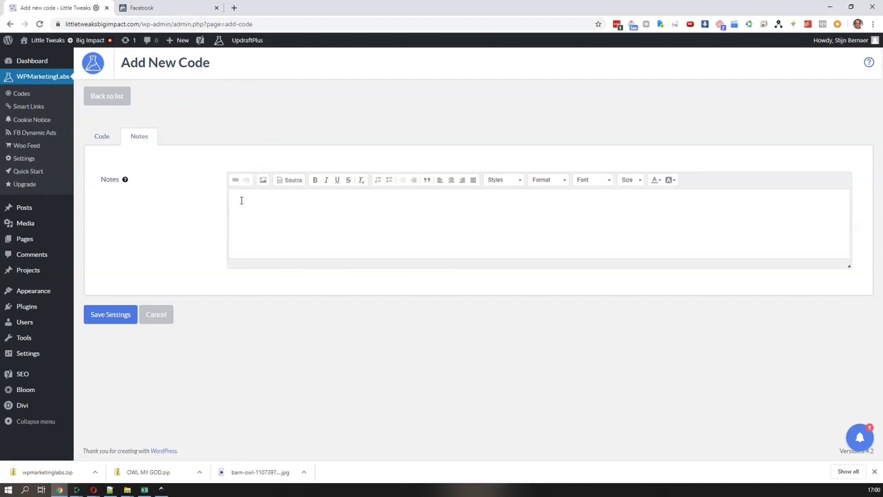
pyautogui.click(136, 9)
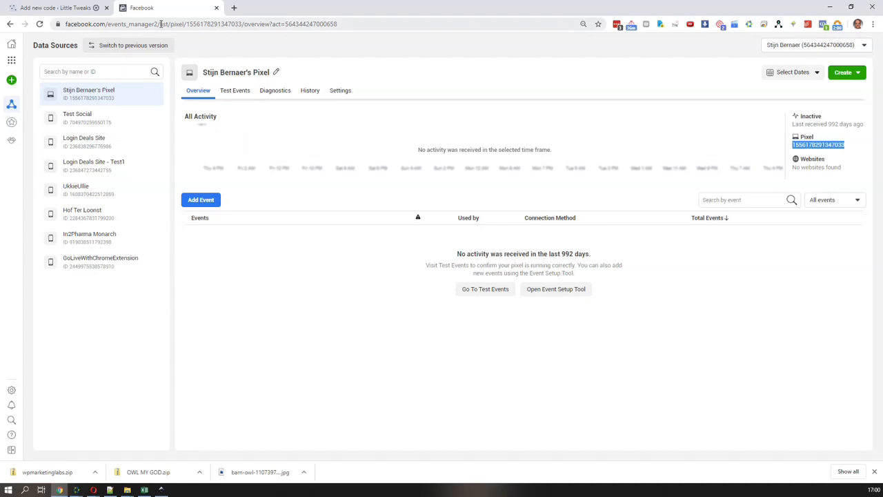
pyautogui.click(161, 23)
pyautogui.hotkey('ctrl', 'c')
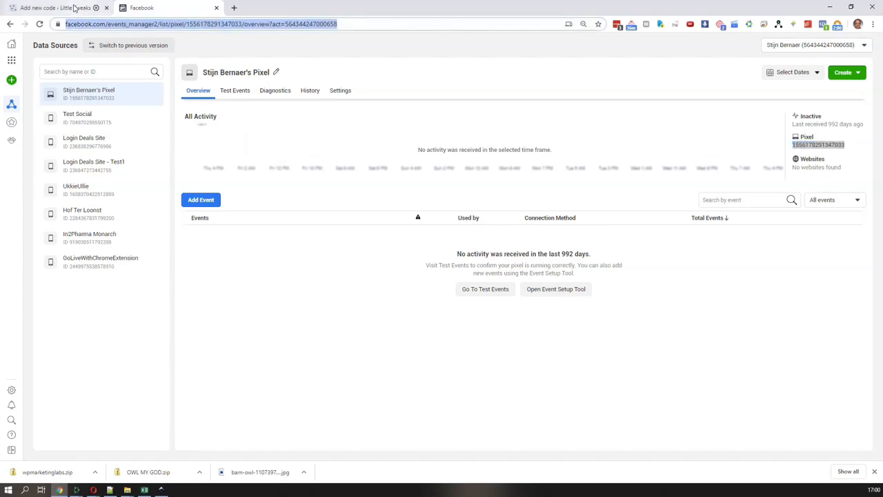
pyautogui.click(76, 8)
pyautogui.click(288, 219)
pyautogui.hotkey('ctrl', 'v')
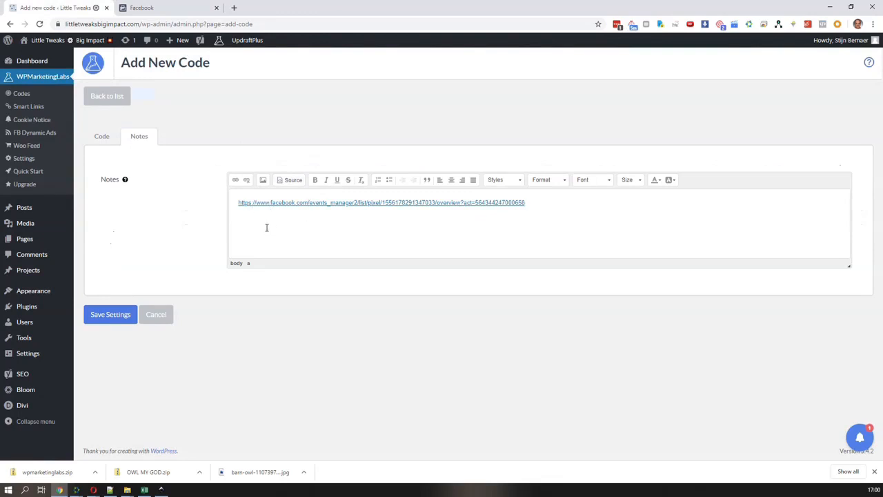
pyautogui.click(112, 315)
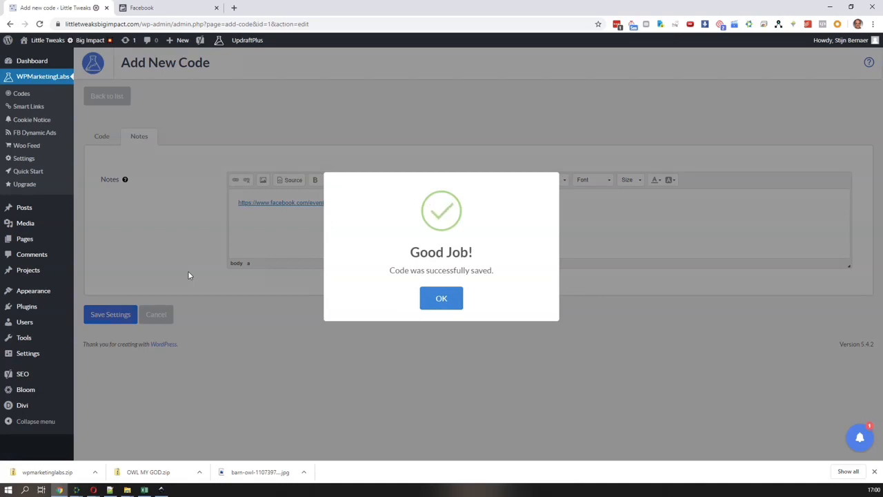
pyautogui.click(438, 304)
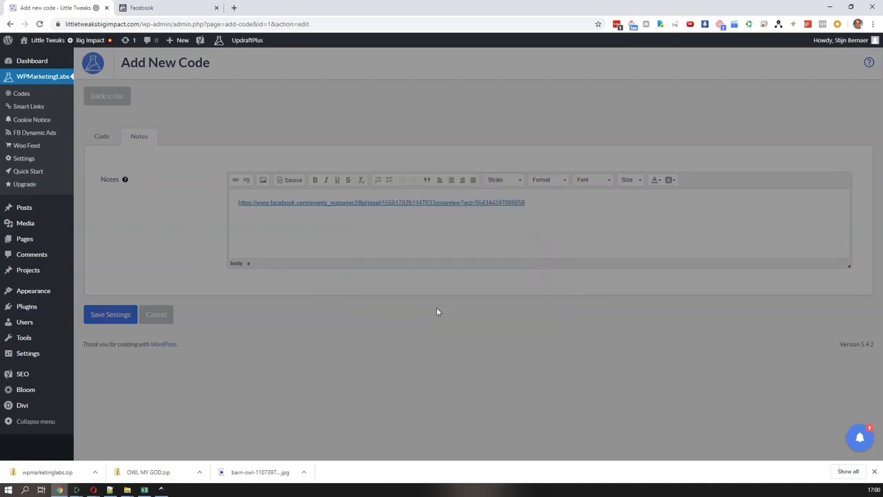
# Save the Facebook Pixel code again with its notes link, and review the code's settings down to the loading delay
pyautogui.moveTo(545, 203); pyautogui.dragTo(237, 204)
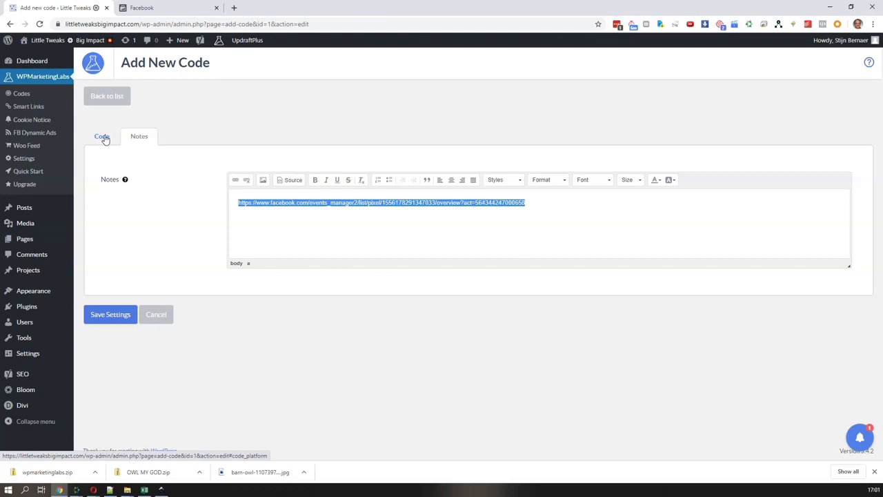
pyautogui.click(111, 315)
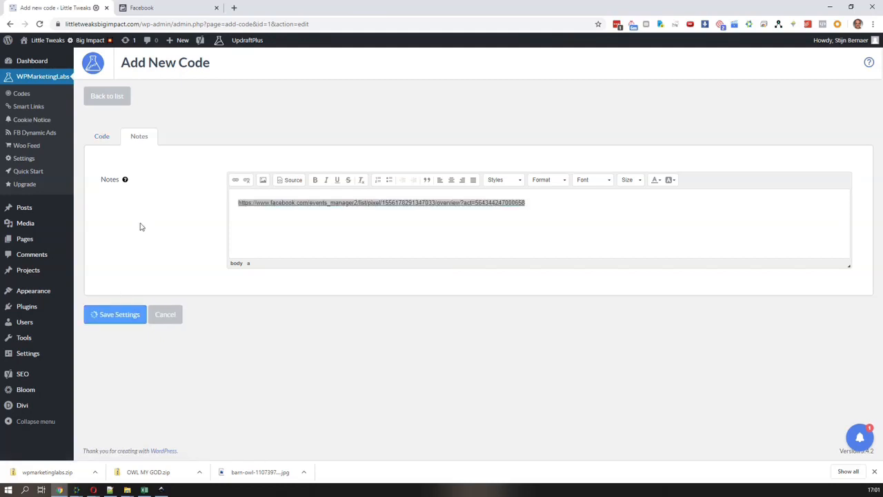
pyautogui.click(447, 304)
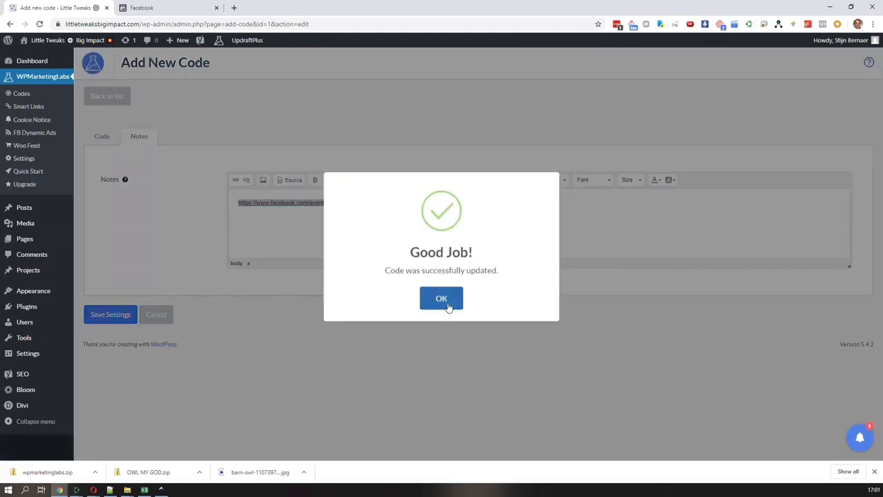
pyautogui.click(101, 136)
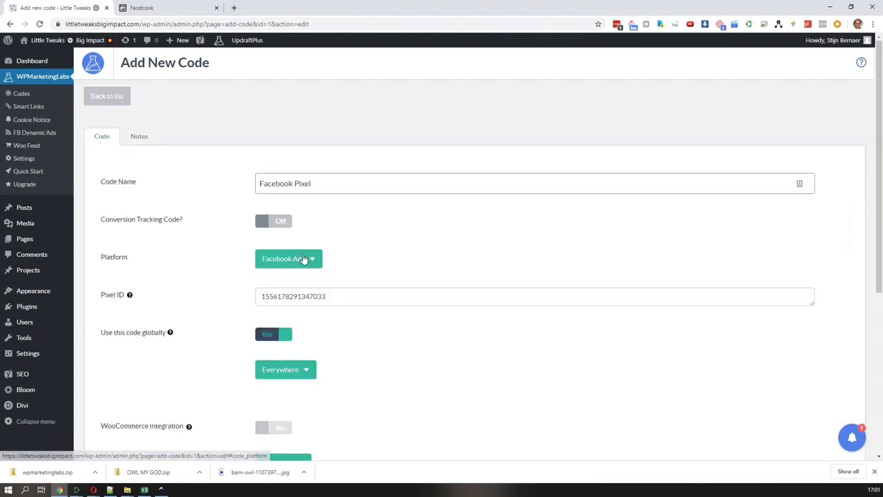
pyautogui.scroll(-3, 377, 322)
pyautogui.scroll(-2, 380, 322)
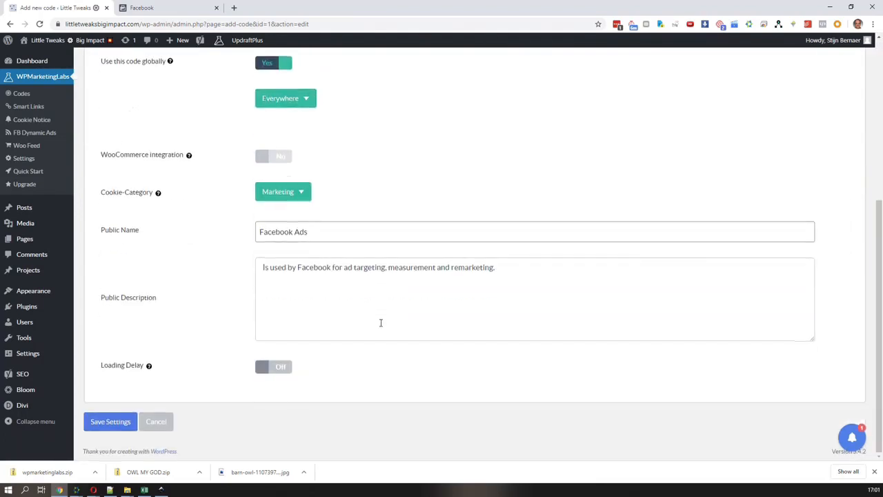
pyautogui.scroll(5, 380, 321)
# Open the default internal WordPress cookie notice for editing and enable it
pyautogui.click(43, 120)
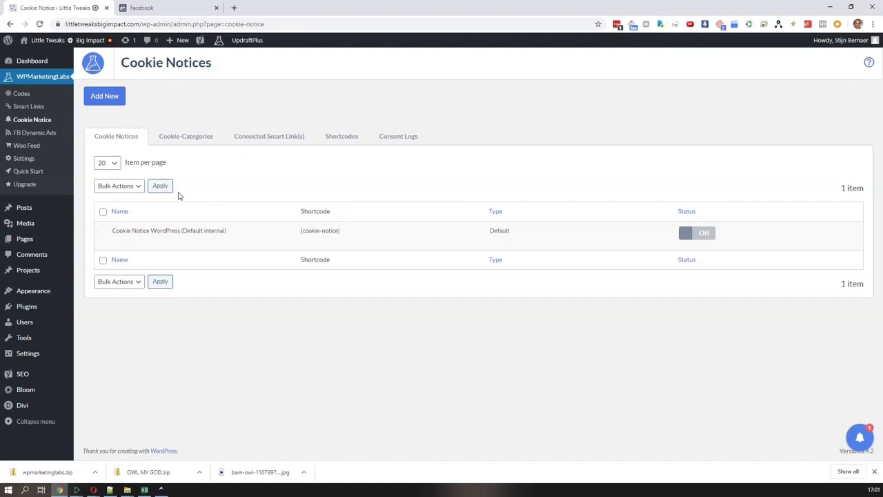
pyautogui.click(117, 240)
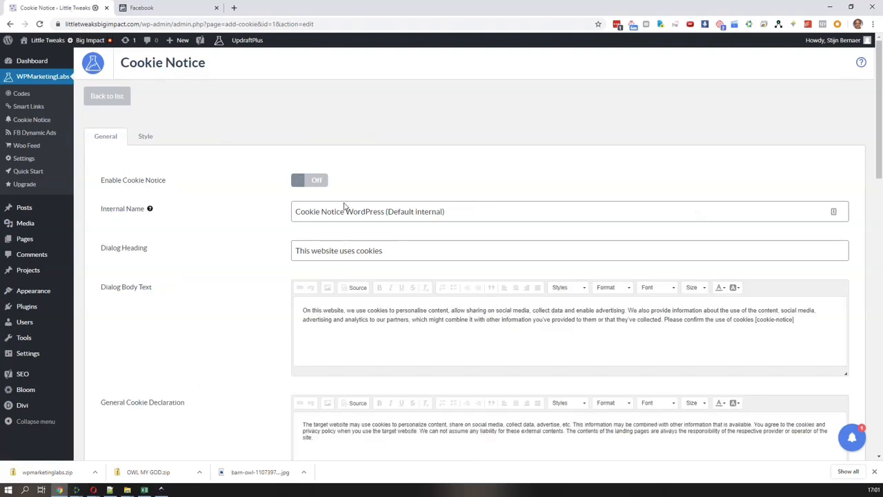
pyautogui.click(319, 183)
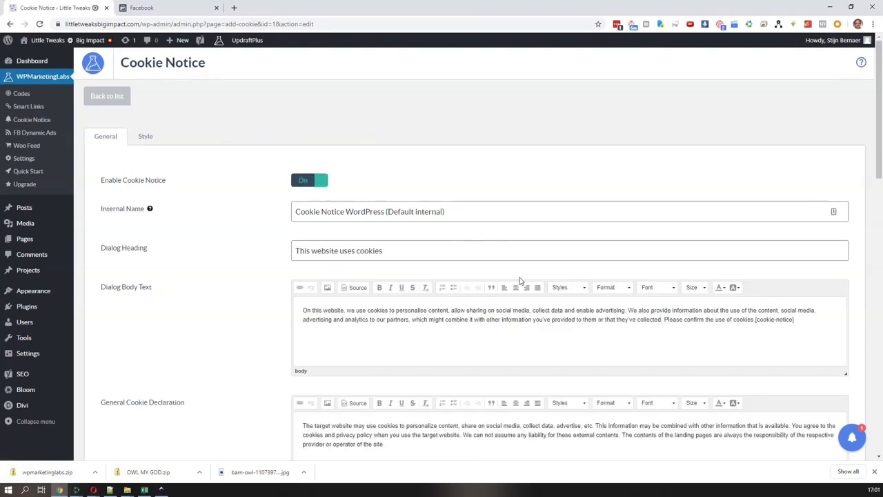
# Examine the cookie notice's body text, general cookie declaration, accept and decline button texts, and cookie management categories
pyautogui.scroll(-4, 521, 281)
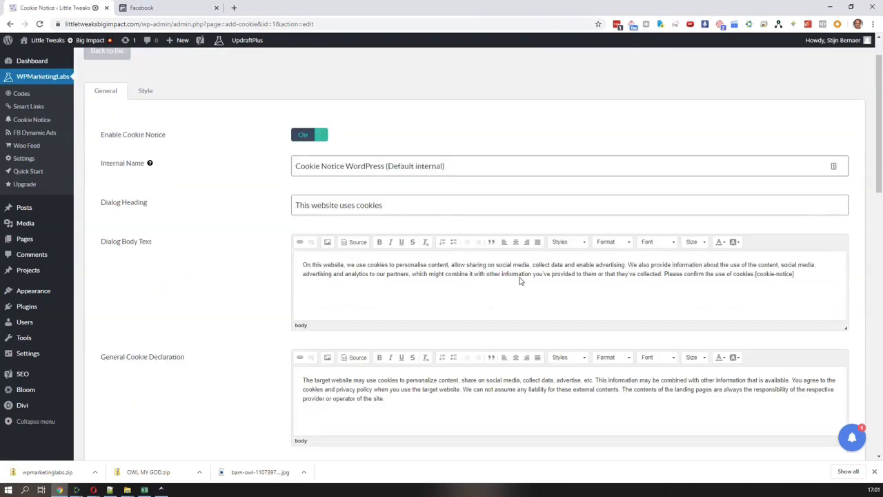
pyautogui.moveTo(395, 222); pyautogui.dragTo(304, 195)
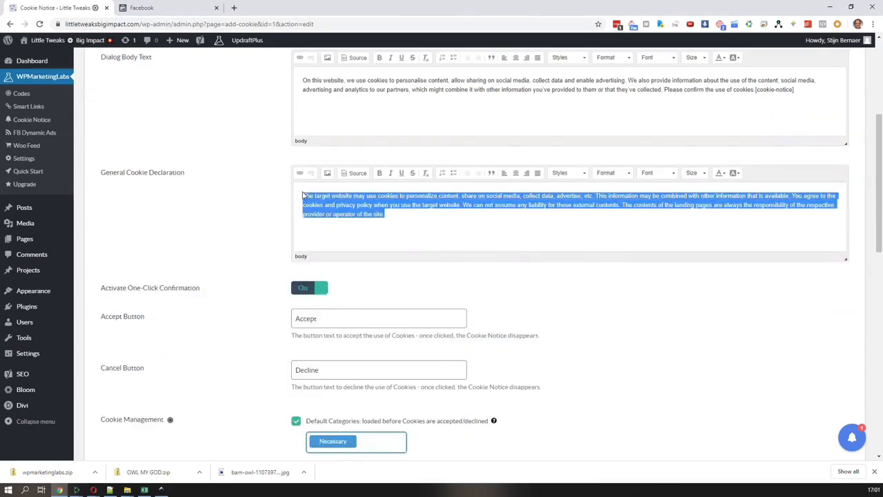
pyautogui.scroll(-2, 528, 296)
pyautogui.scroll(-3, 525, 292)
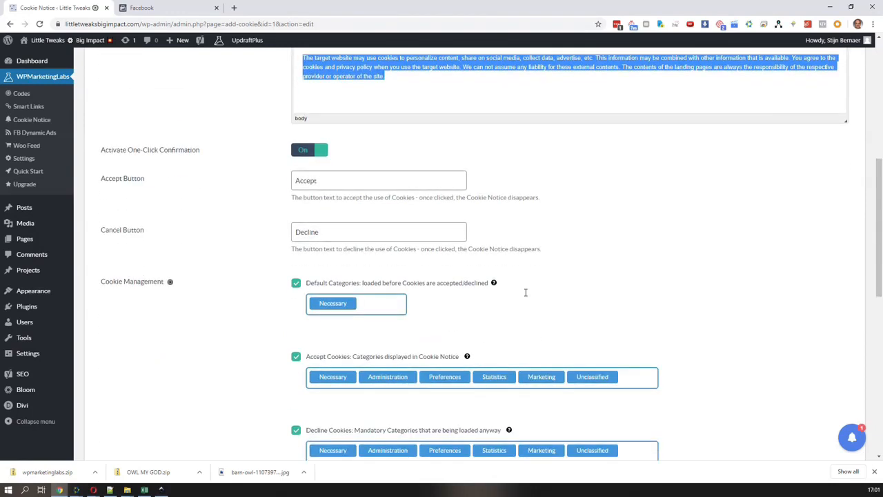
pyautogui.scroll(-1, 525, 293)
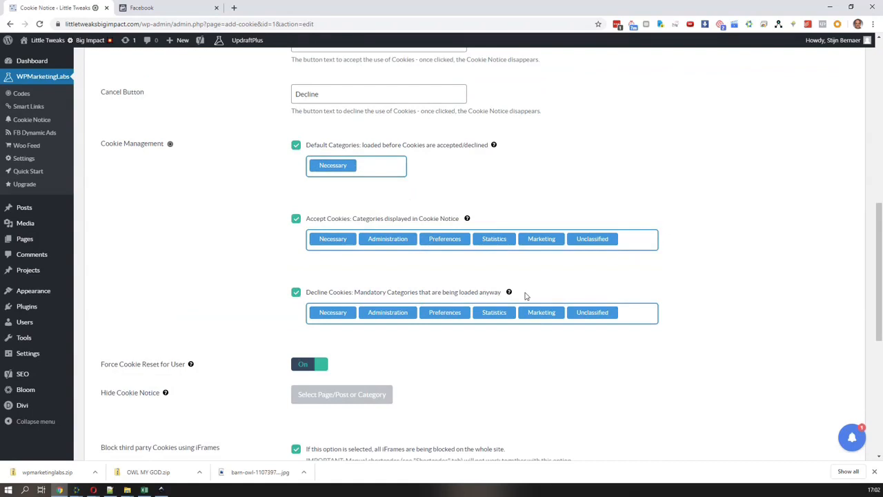
pyautogui.scroll(2, 524, 296)
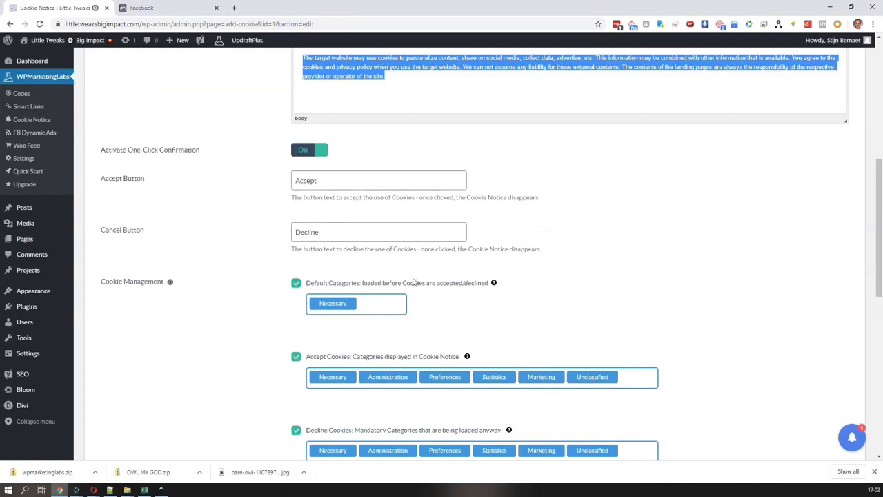
pyautogui.scroll(-2, 414, 283)
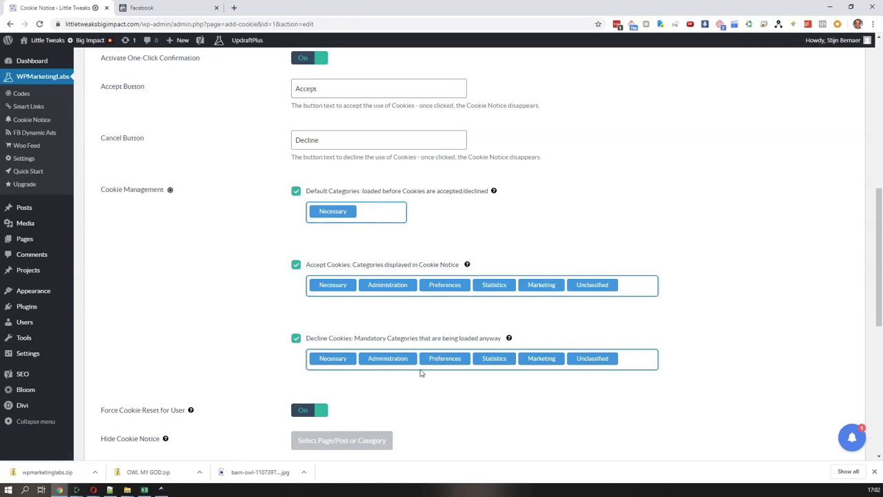
# Remove Administration, Preferences, Statistics, Marketing and Unclassified from the mandatory categories loaded when cookies are declined, keeping only Necessary
pyautogui.scroll(-2, 421, 373)
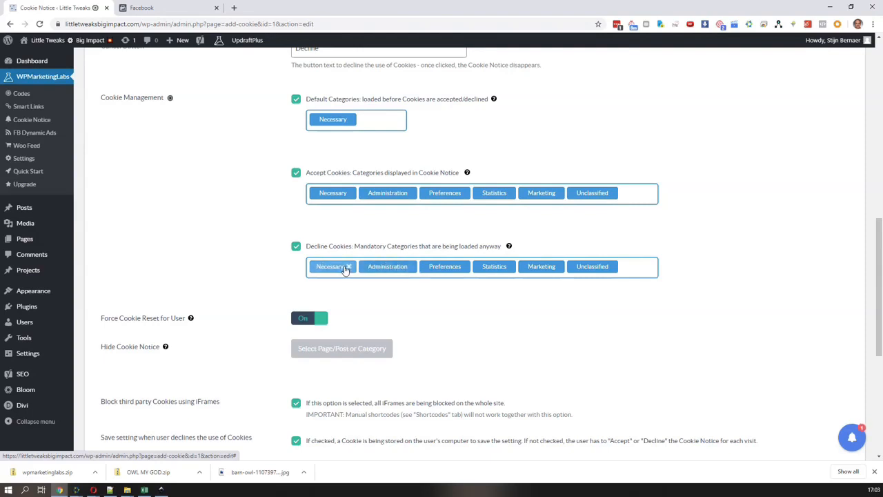
pyautogui.click(412, 268)
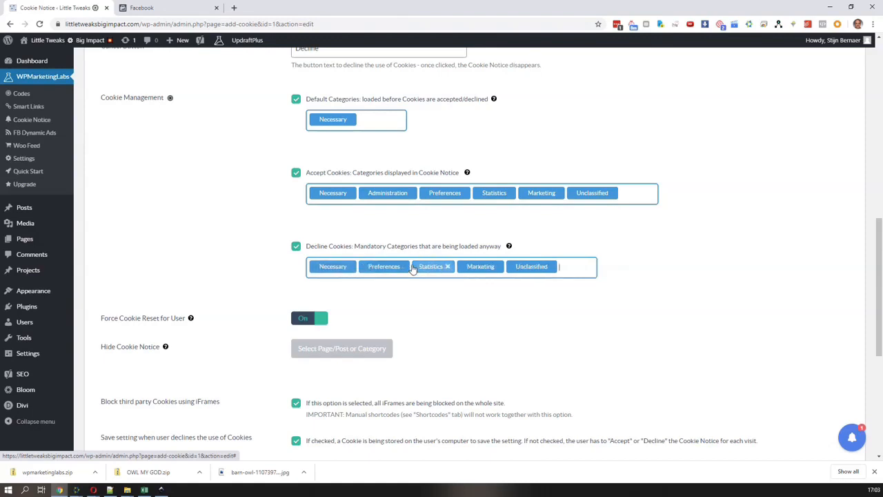
pyautogui.click(404, 267)
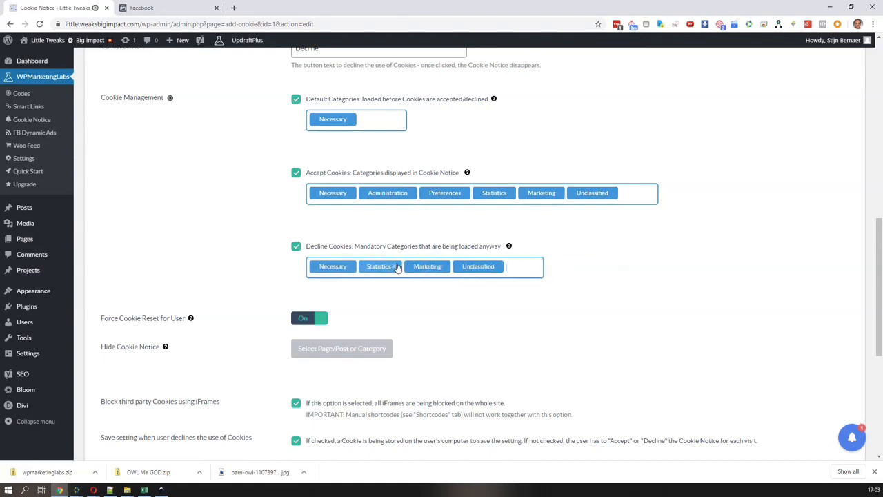
pyautogui.click(399, 268)
pyautogui.click(400, 269)
pyautogui.click(401, 268)
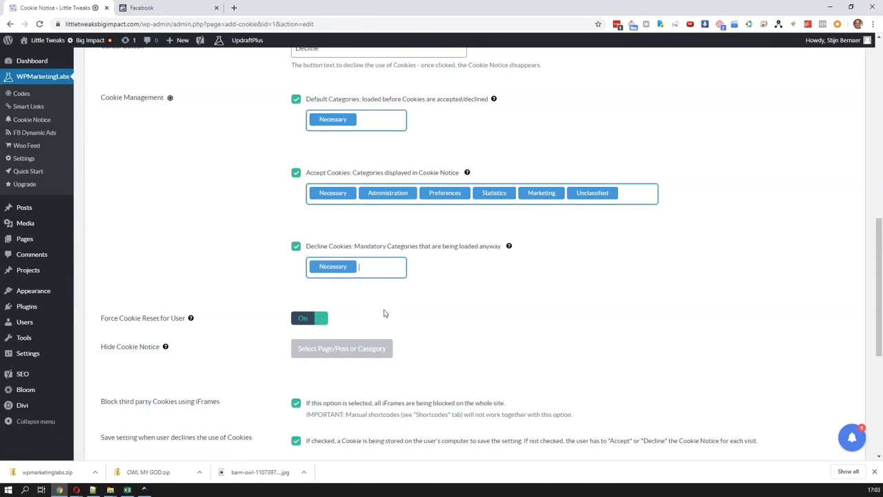
# Turn off blocking of third-party cookies using iFrames for the whole site
pyautogui.scroll(-1, 385, 313)
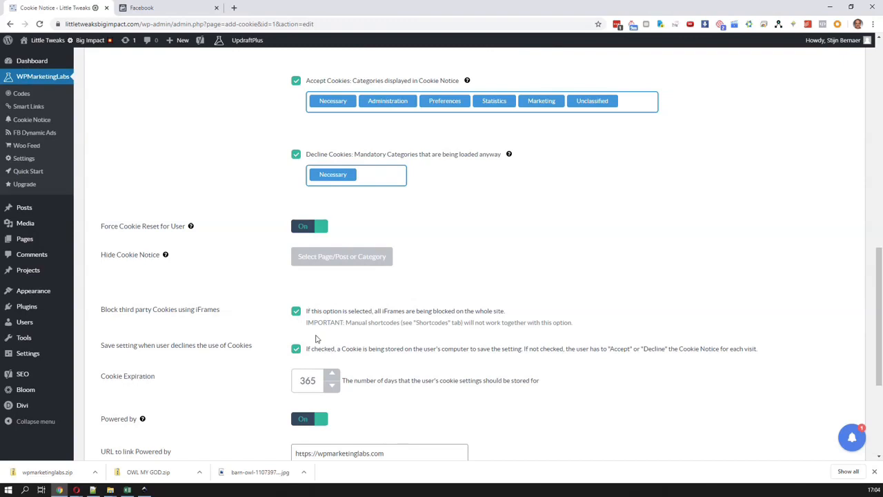
pyautogui.scroll(-1, 313, 322)
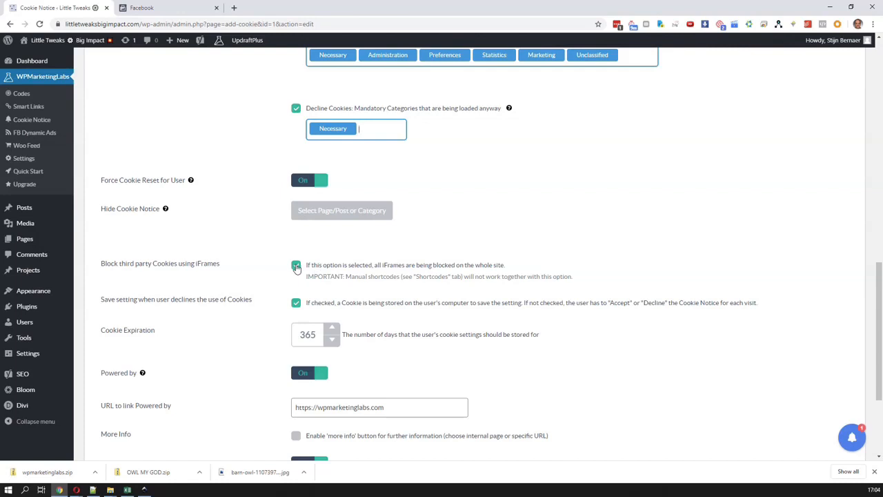
pyautogui.click(296, 266)
# Read the help for the Powered by option, open its affiliate program sign-up page and return to the cookie notice
pyautogui.scroll(-1, 366, 356)
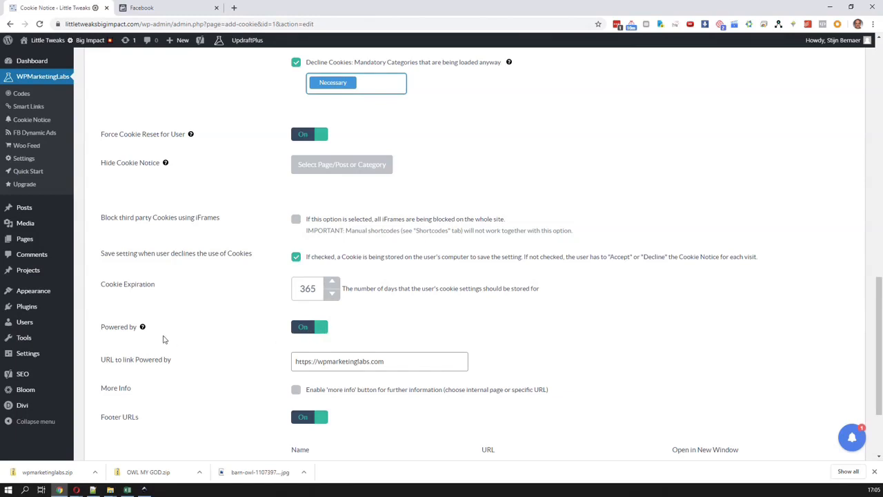
pyautogui.moveTo(140, 329)
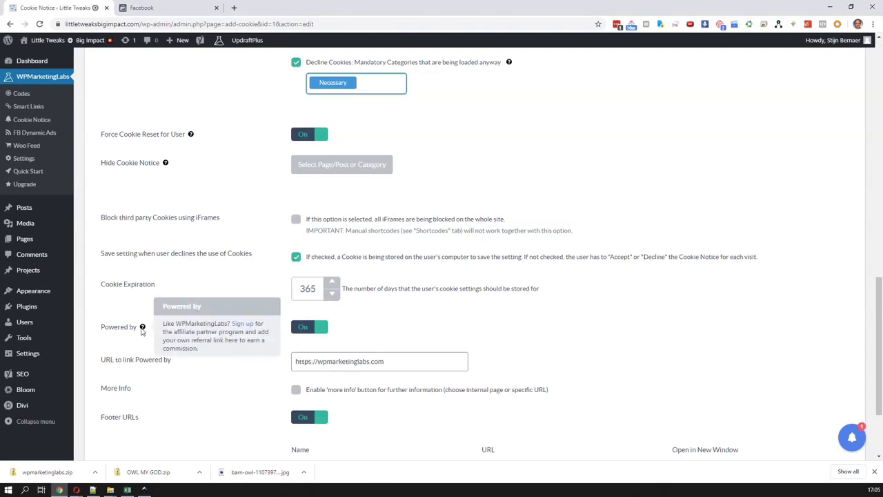
pyautogui.click(243, 323)
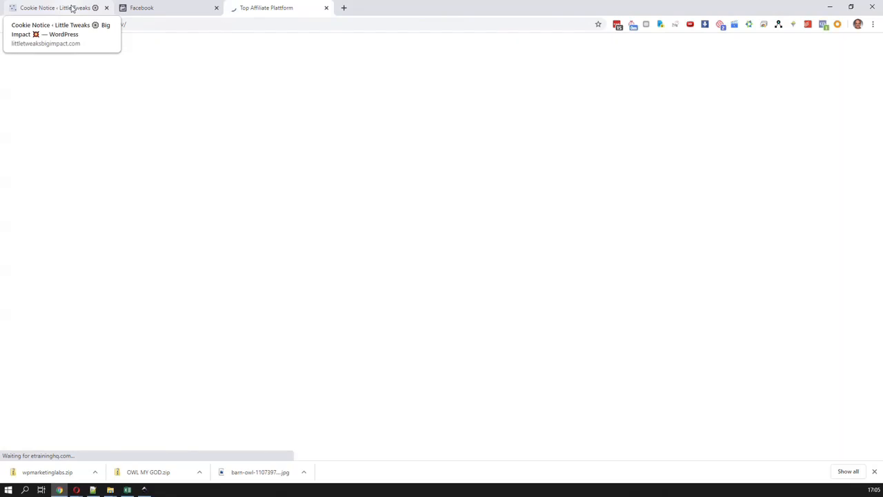
pyautogui.click(71, 8)
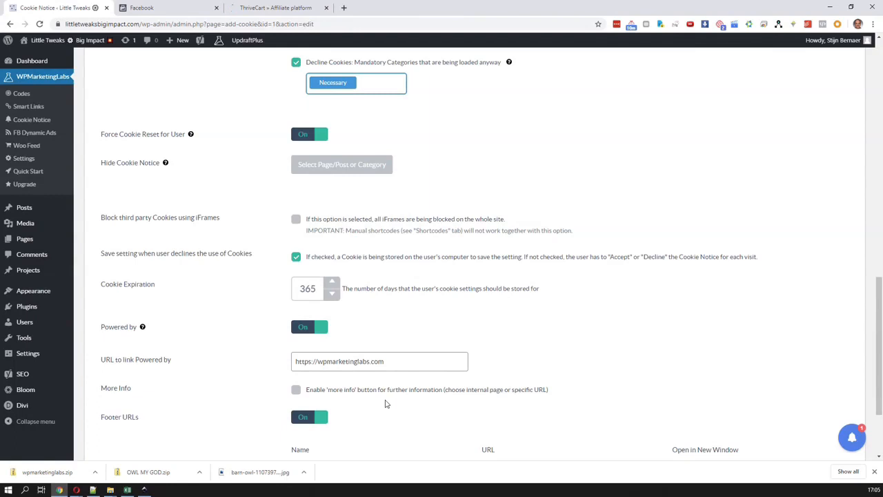
# Check the More Info option and the Impressum footer URL, and open the cookie notice's style settings
pyautogui.scroll(-1, 387, 404)
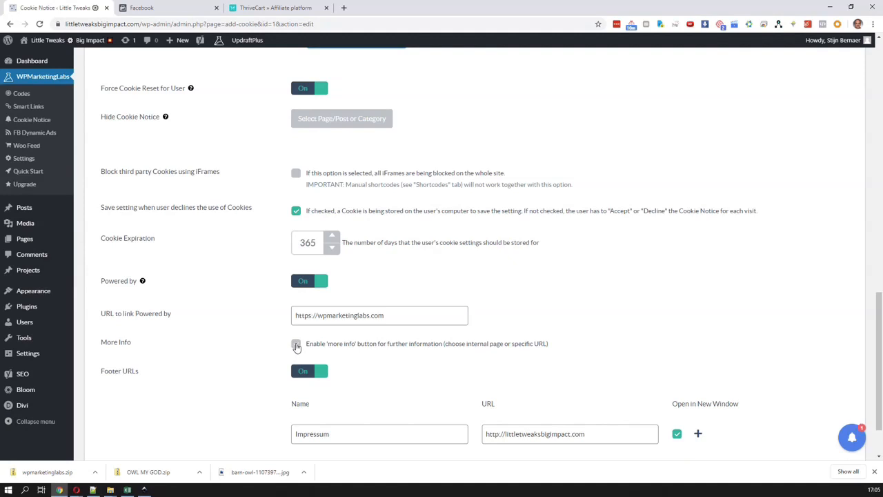
pyautogui.scroll(-1, 345, 380)
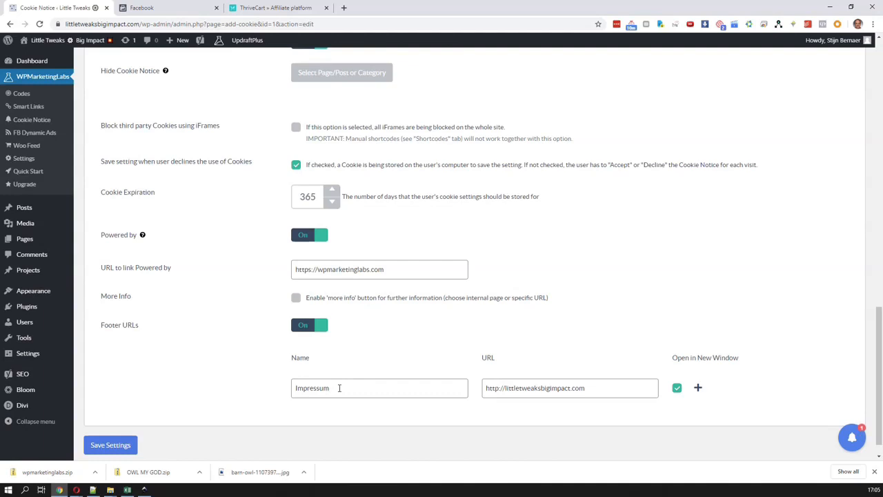
pyautogui.moveTo(336, 390); pyautogui.dragTo(274, 384)
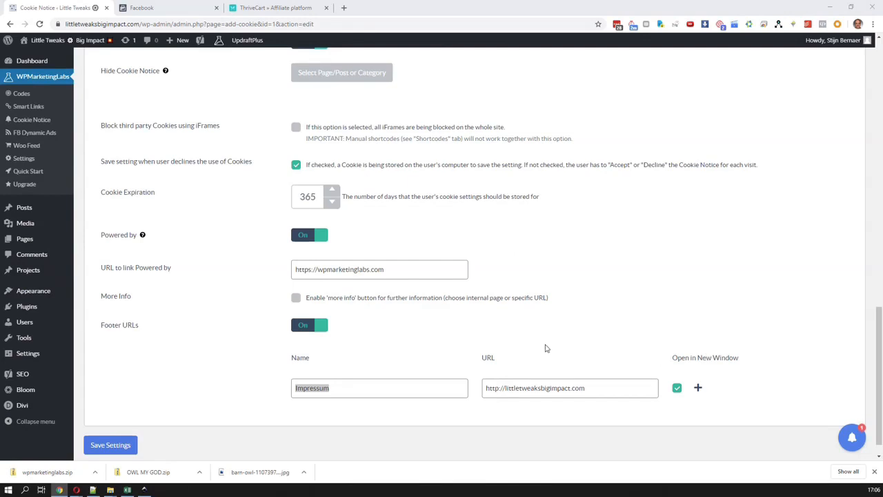
pyautogui.scroll(1, 545, 345)
pyautogui.scroll(15, 547, 349)
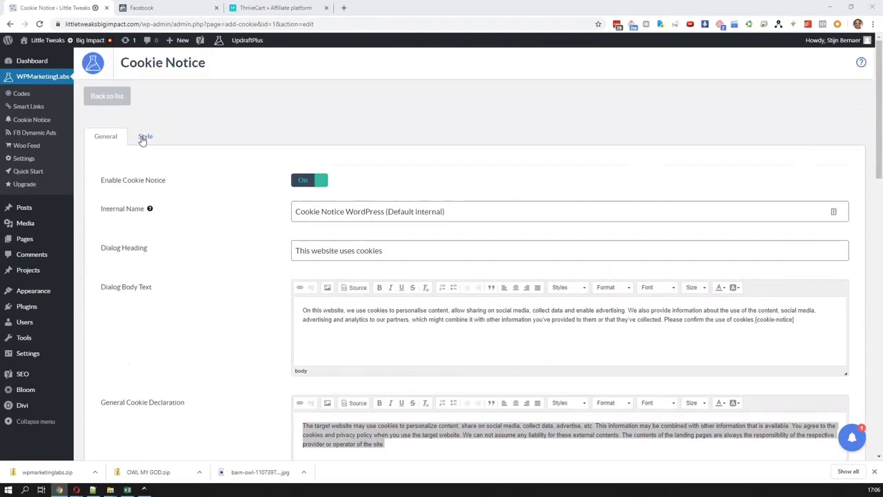
pyautogui.click(144, 138)
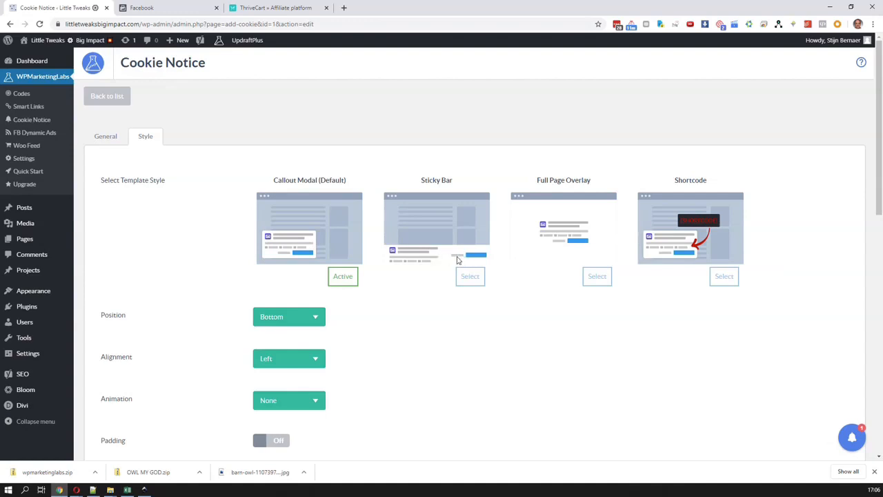
# Set the cookie notice's template style to Full Page Overlay and its cookie settings icon to Design 3
pyautogui.click(600, 279)
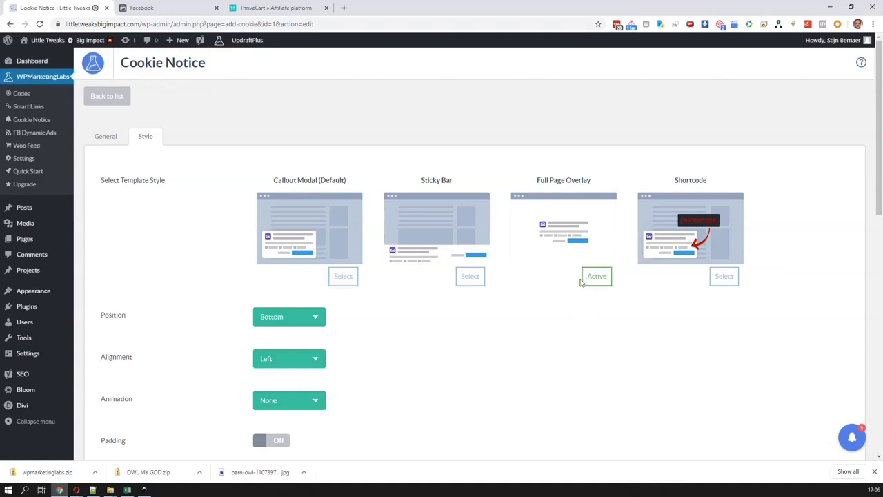
pyautogui.scroll(-4, 437, 351)
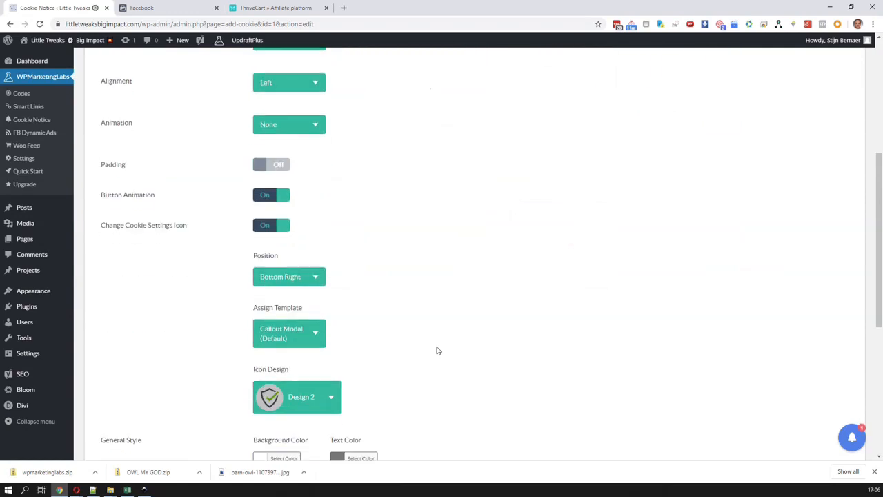
pyautogui.scroll(3, 437, 350)
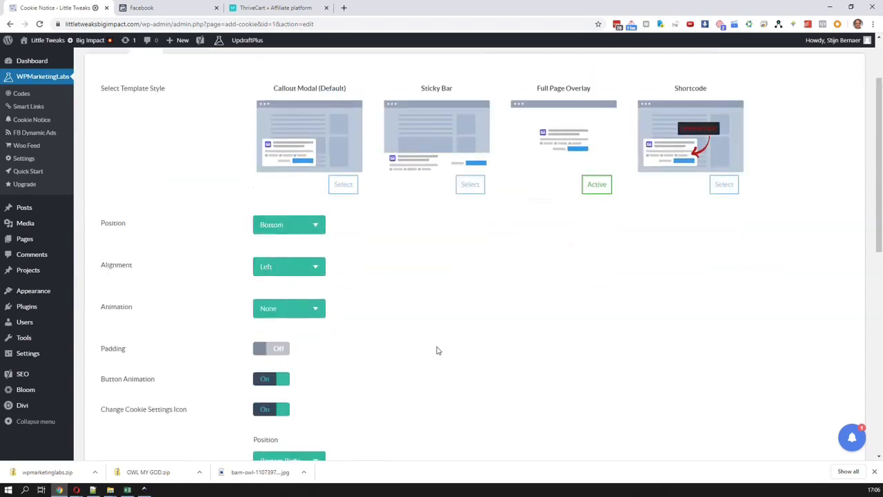
pyautogui.scroll(-1, 437, 351)
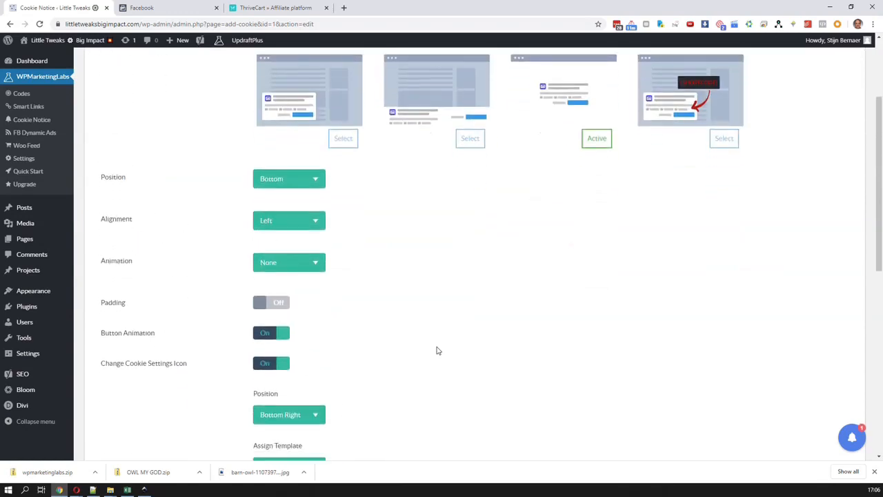
pyautogui.scroll(-1, 437, 350)
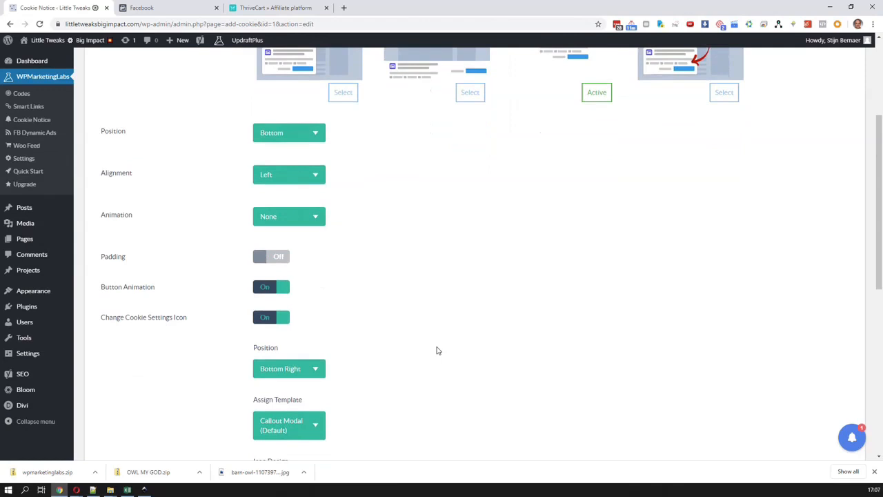
pyautogui.scroll(-4, 436, 351)
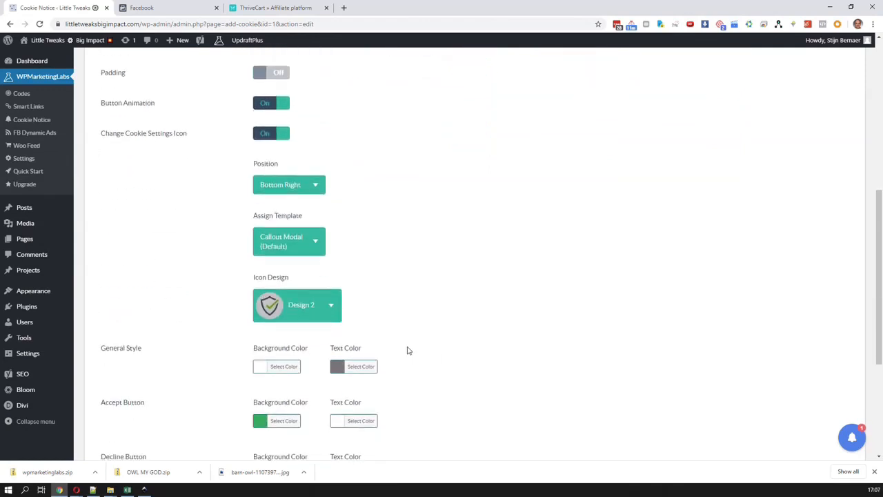
pyautogui.click(335, 313)
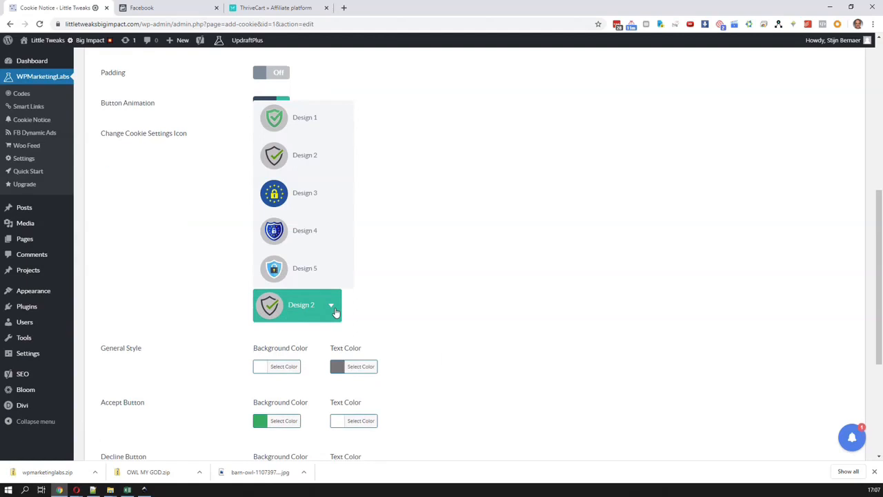
pyautogui.click(281, 198)
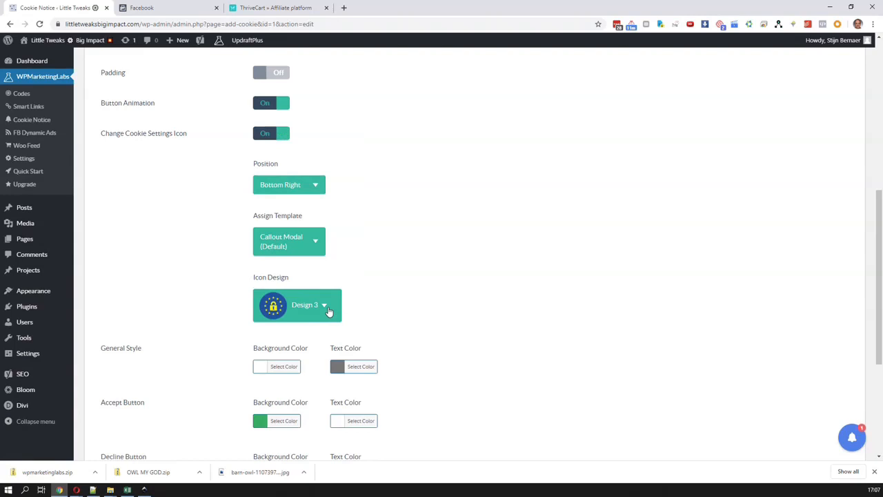
# Review the color and logo options and save the cookie notice's style settings
pyautogui.scroll(-2, 403, 300)
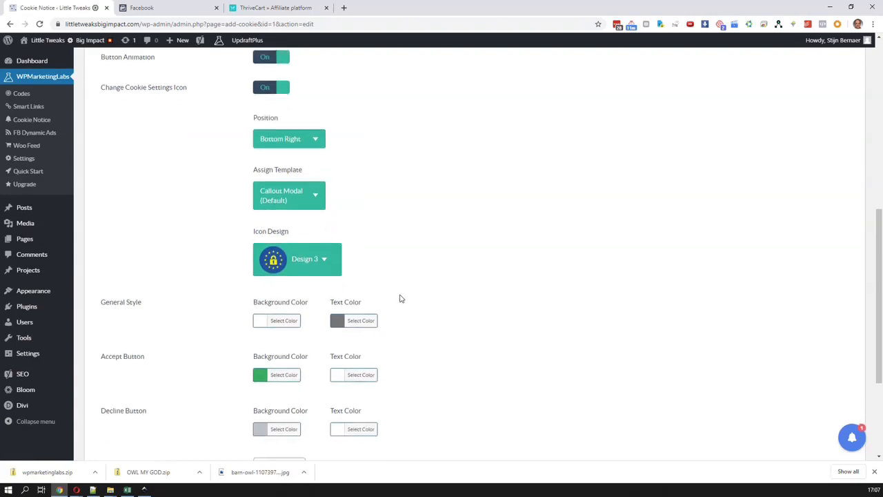
pyautogui.scroll(-3, 401, 298)
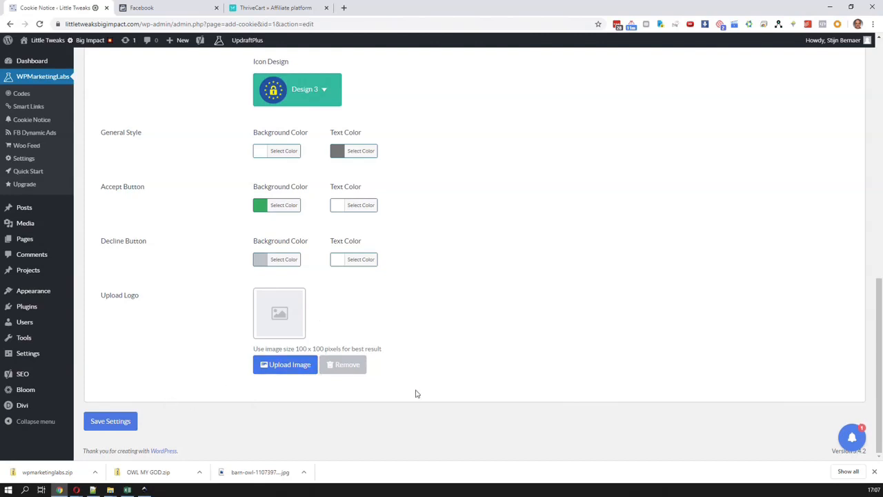
pyautogui.scroll(2, 463, 412)
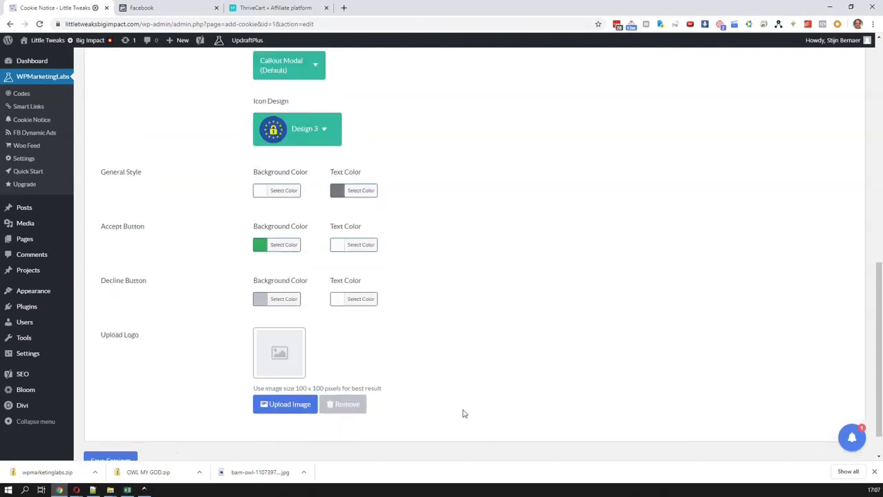
pyautogui.scroll(5, 465, 413)
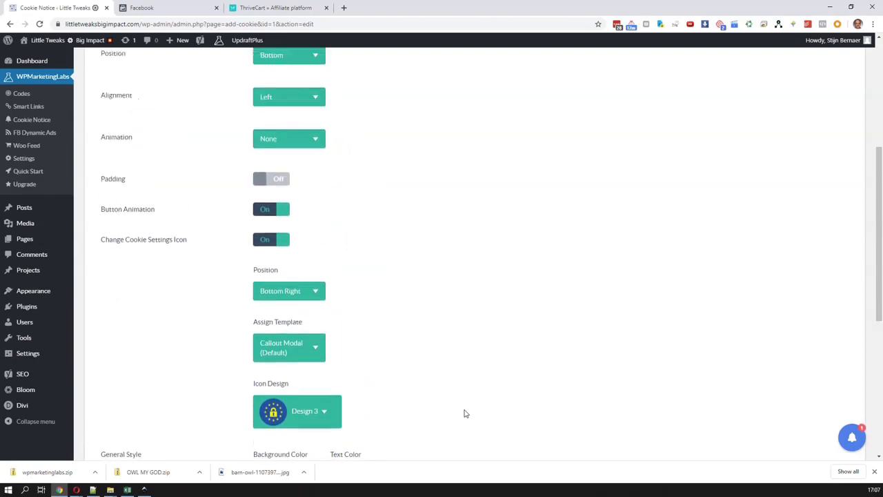
pyautogui.scroll(-3, 464, 413)
pyautogui.scroll(-2, 322, 244)
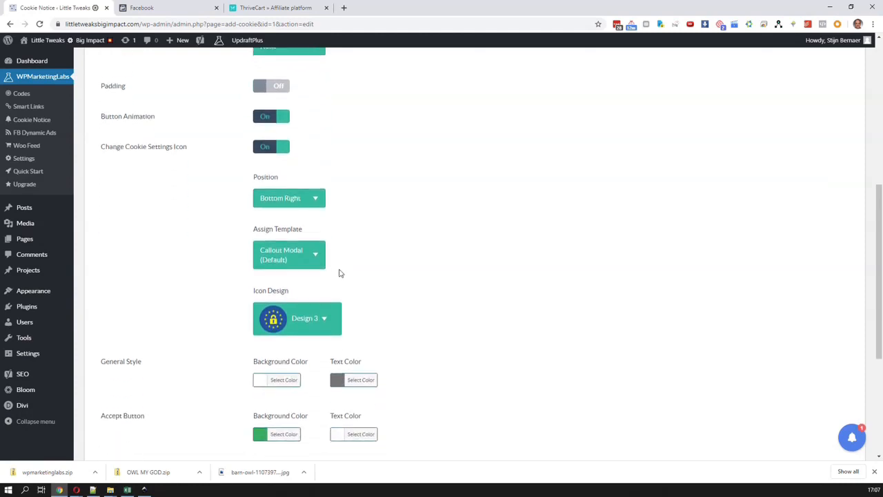
pyautogui.scroll(-3, 342, 277)
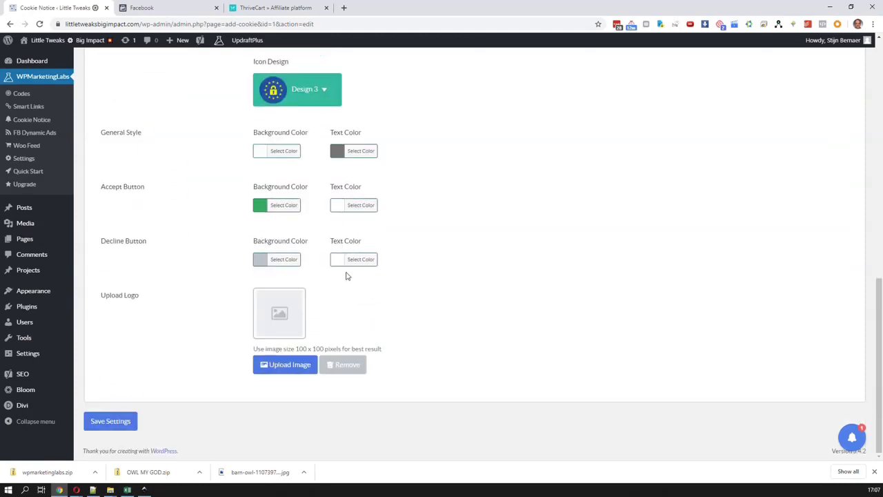
pyautogui.click(127, 425)
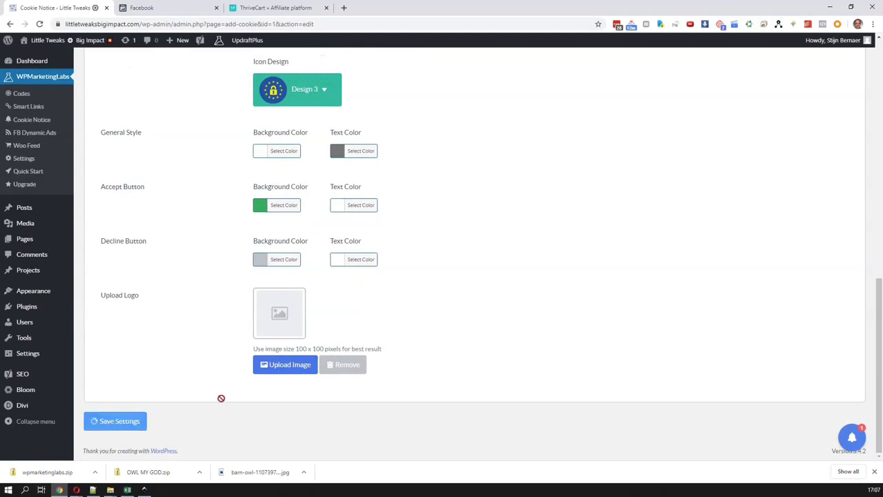
pyautogui.click(456, 309)
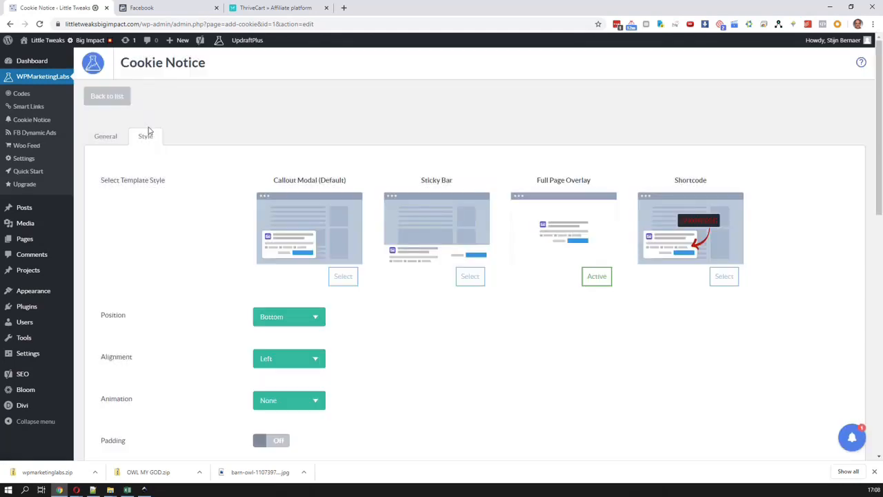
# Open the littletweaksbigimpact.com home page in a new incognito window to view the cookie notice
pyautogui.scroll(-2, 333, 239)
pyautogui.scroll(-1, 333, 239)
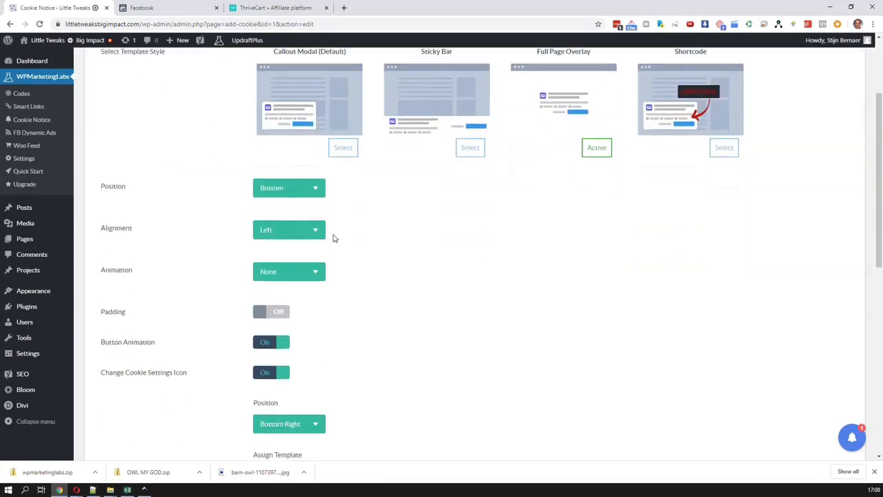
pyautogui.scroll(2, 334, 239)
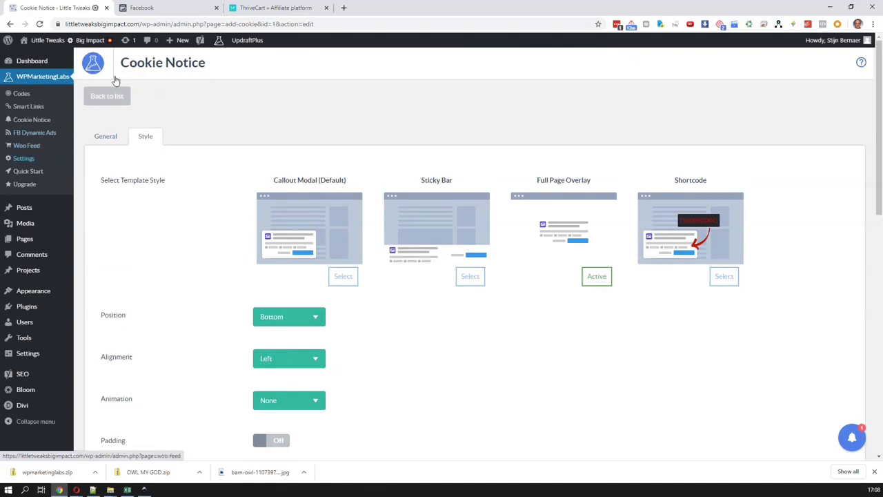
pyautogui.moveTo(143, 24); pyautogui.dragTo(50, 1)
pyautogui.hotkey('ctrl', 'c')
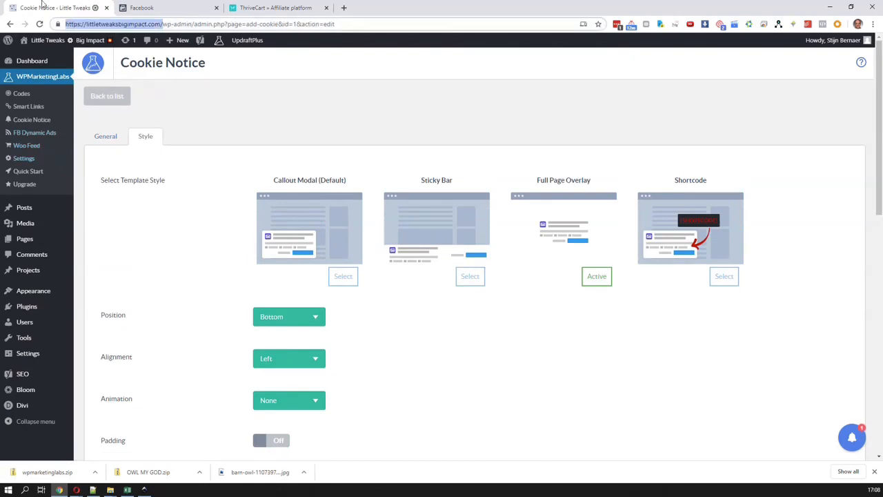
pyautogui.hotkey('alt', 'f')
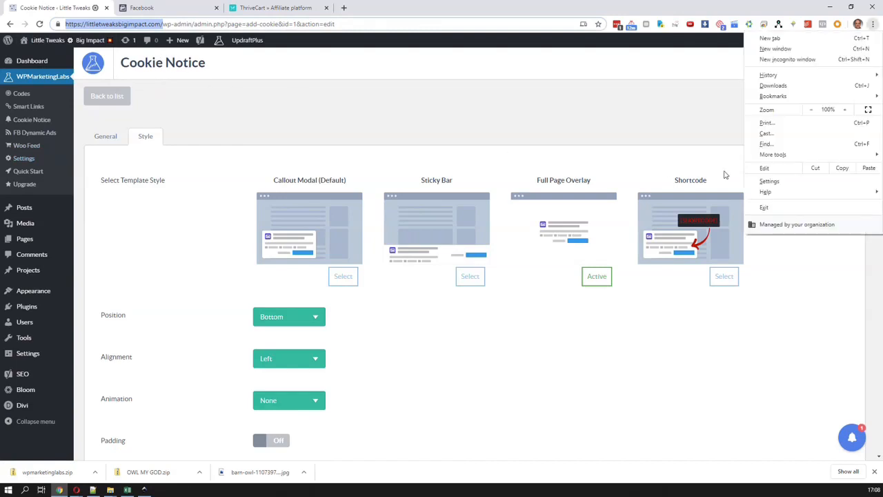
pyautogui.click(803, 61)
pyautogui.hotkey('ctrl', 'v')
pyautogui.press('Return')
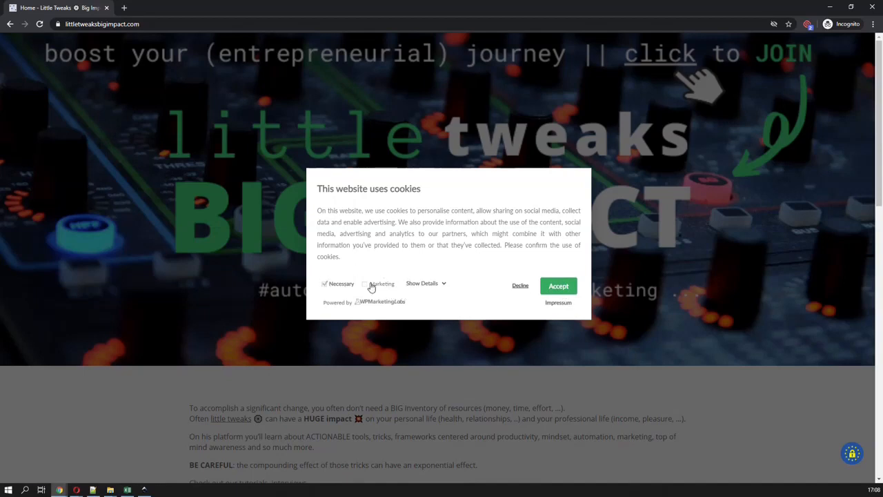
# Accept the cookies on the site, then reopen the cookie settings and examine the cookie details
pyautogui.click(552, 289)
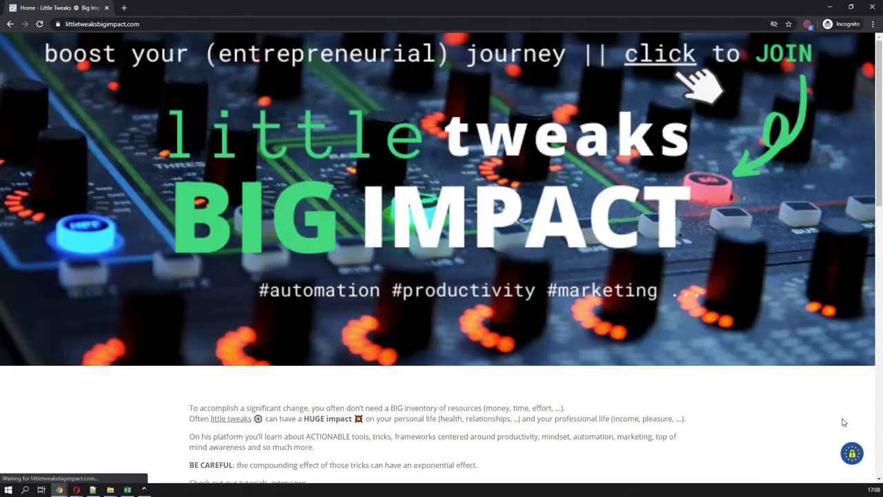
pyautogui.click(852, 453)
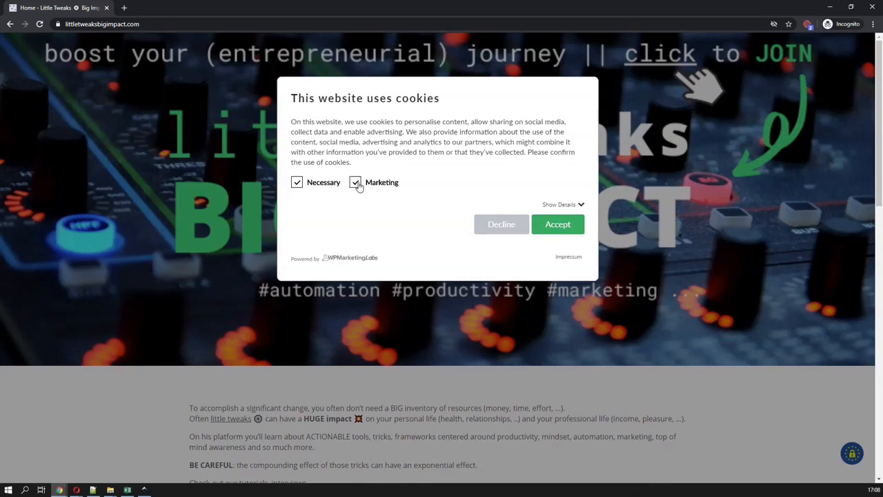
pyautogui.click(578, 205)
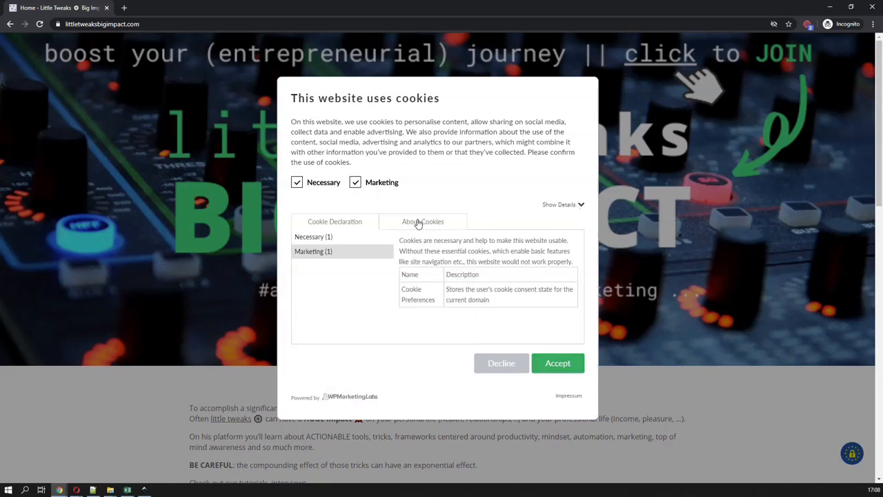
pyautogui.click(563, 206)
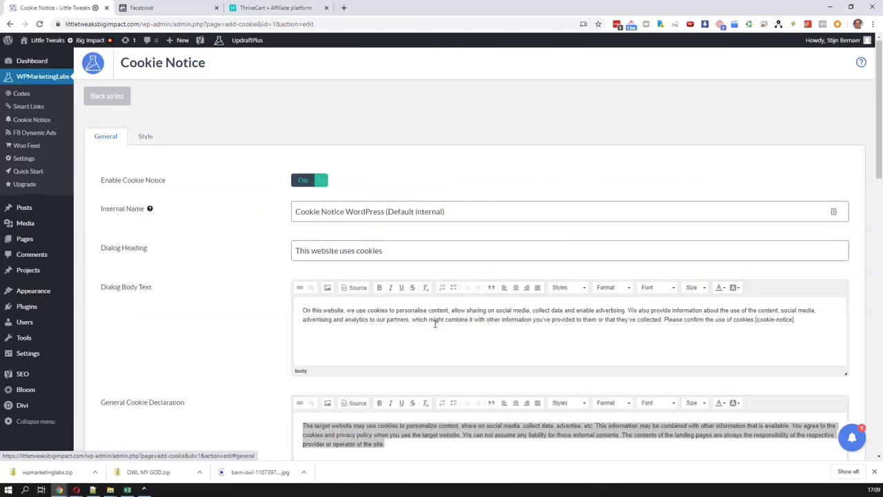
# Change the cookie notice's accept button text to Accept All, save the settings and reload the site in the incognito window
pyautogui.scroll(-5, 360, 227)
pyautogui.click(360, 227)
pyautogui.write('Al')
pyautogui.scroll(-10, 360, 227)
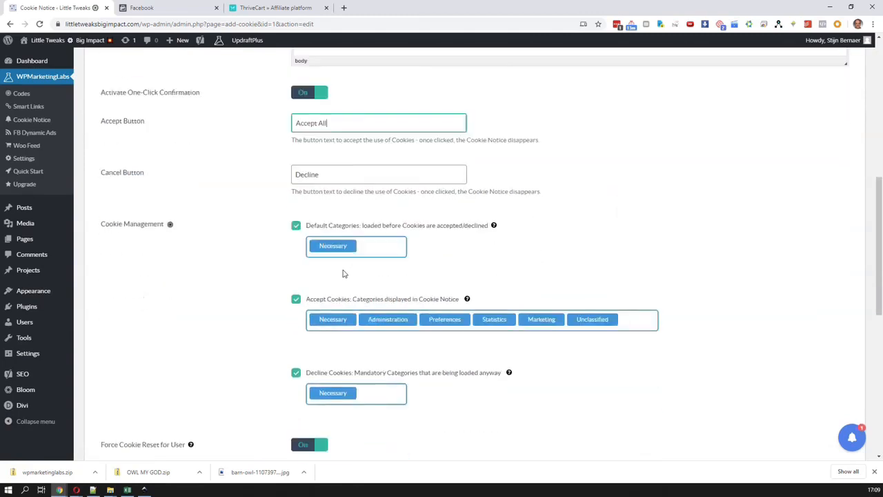
pyautogui.scroll(-3, 356, 374)
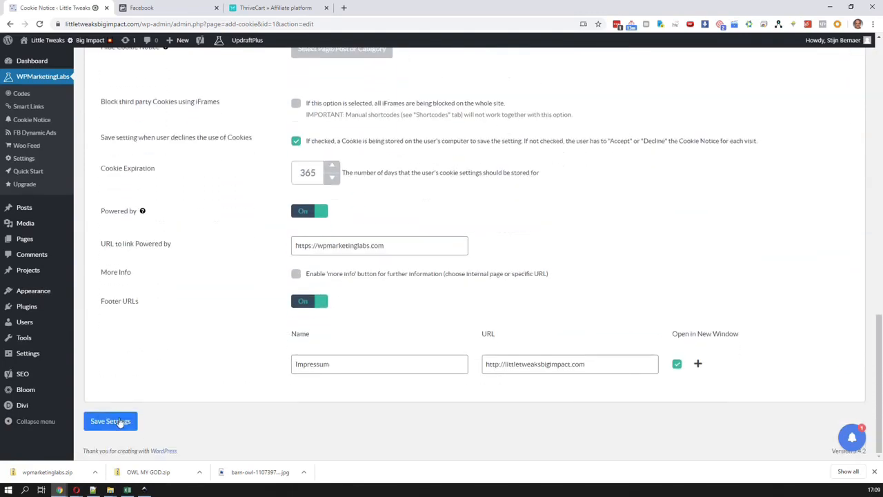
pyautogui.click(122, 418)
pyautogui.click(453, 303)
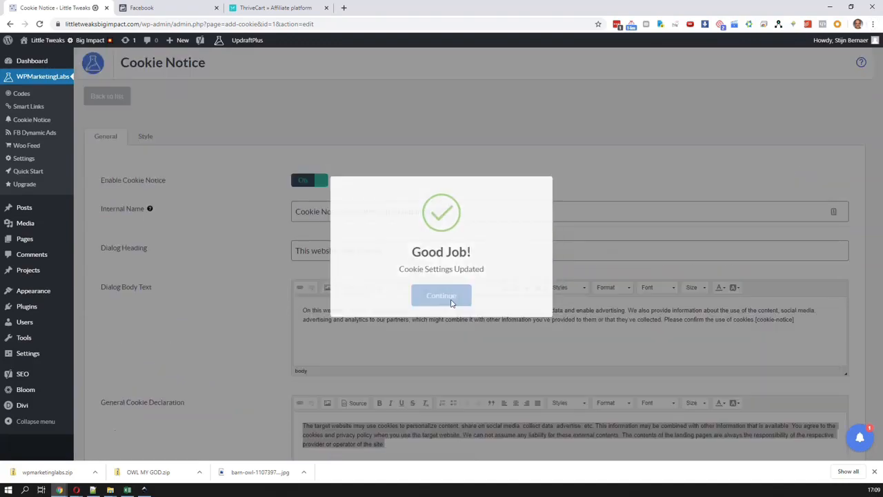
pyautogui.hotkey('alt', 'Tab')
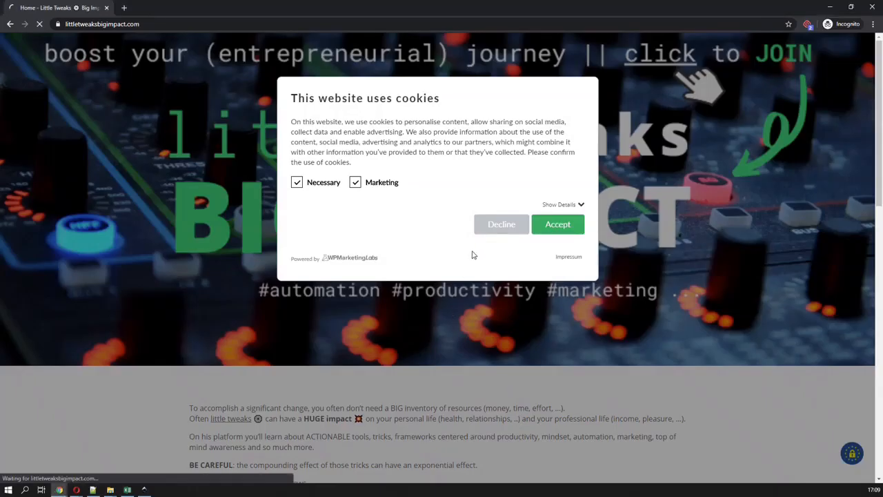
# Switch one-click confirmation off and on to relabel the buttons Select and Confirm All and Confirm Selection, and save the settings
pyautogui.hotkey('alt', 'Tab')
pyautogui.scroll(-4, 547, 373)
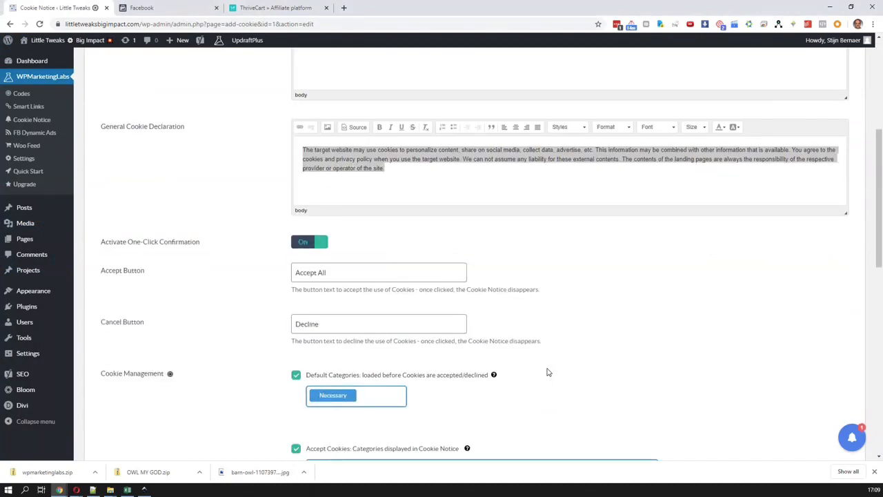
pyautogui.click(310, 245)
pyautogui.click(310, 246)
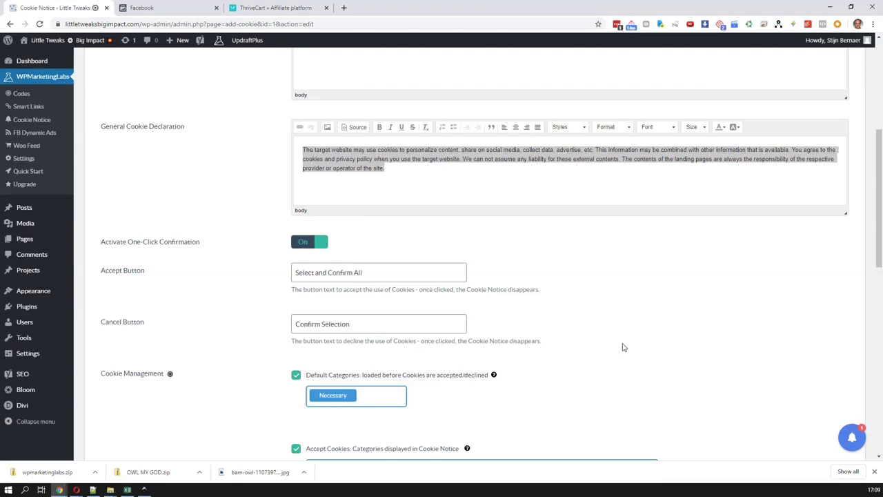
pyautogui.scroll(-8, 619, 343)
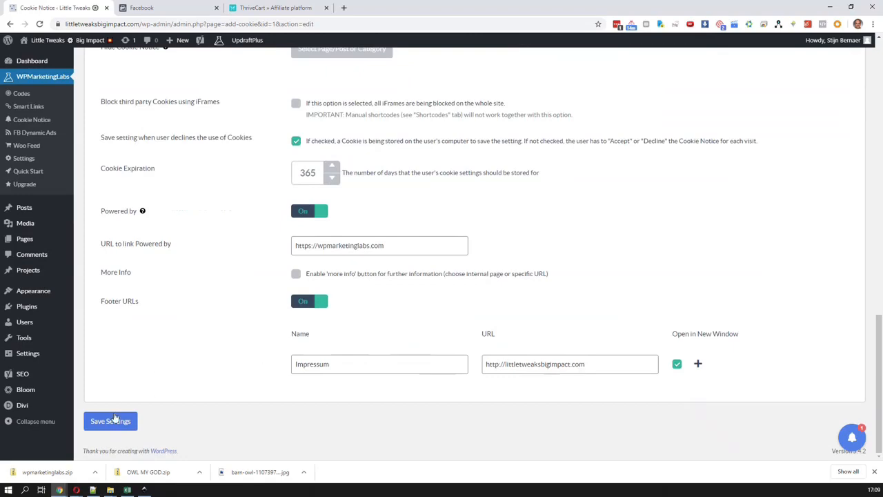
# Reload the site in the incognito window and examine the notice's cookie declaration and About Cookies text
pyautogui.hotkey('alt', 'Tab')
pyautogui.press('F5')
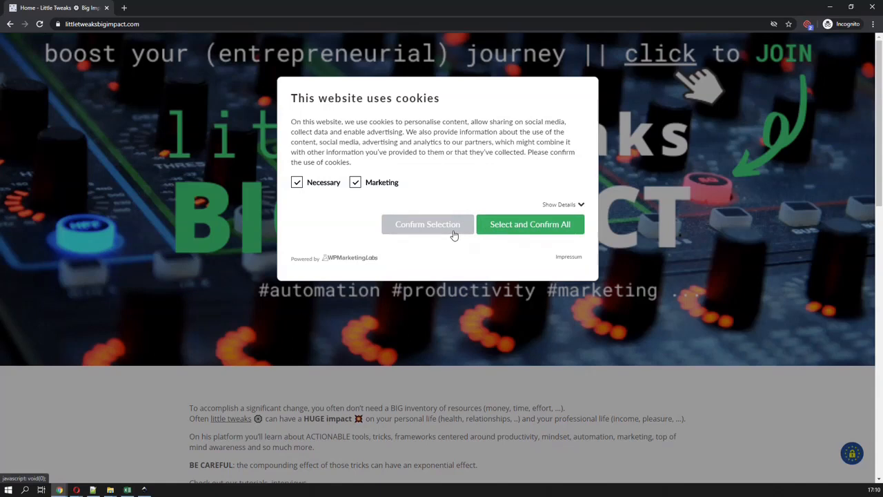
pyautogui.click(565, 205)
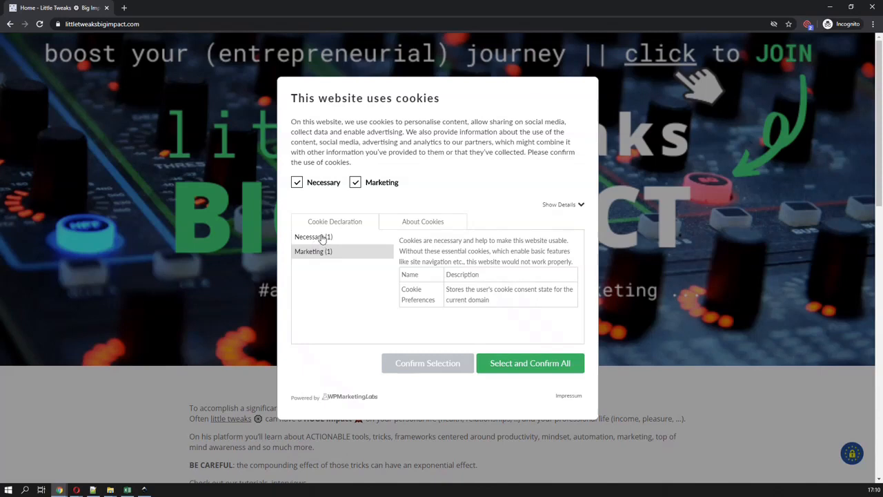
pyautogui.click(417, 222)
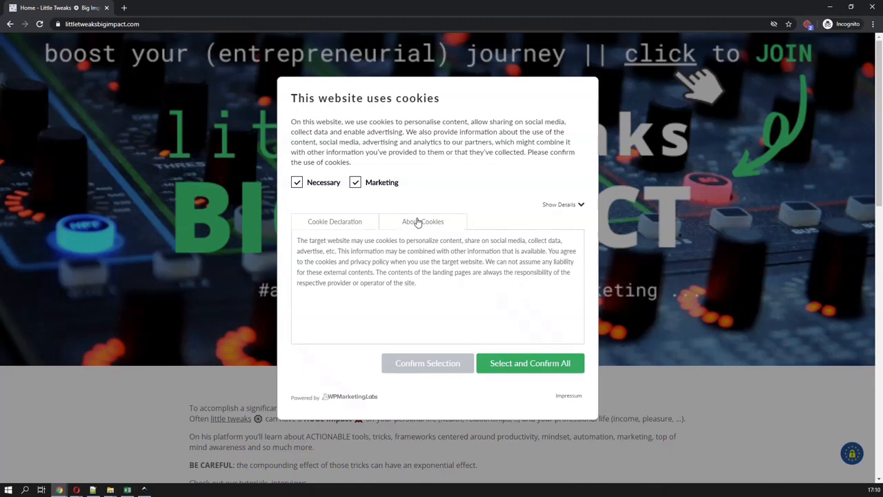
# Review the notice's cookie declaration, then open the Facebook Pixel code for editing in WPMarketingLabs and examine its public description
pyautogui.click(340, 222)
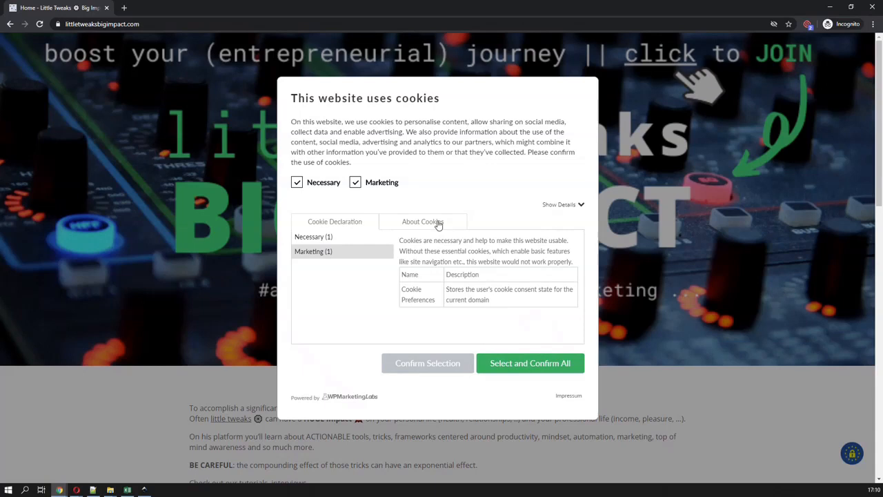
pyautogui.hotkey('alt', 'Tab')
pyautogui.click(449, 302)
pyautogui.click(31, 101)
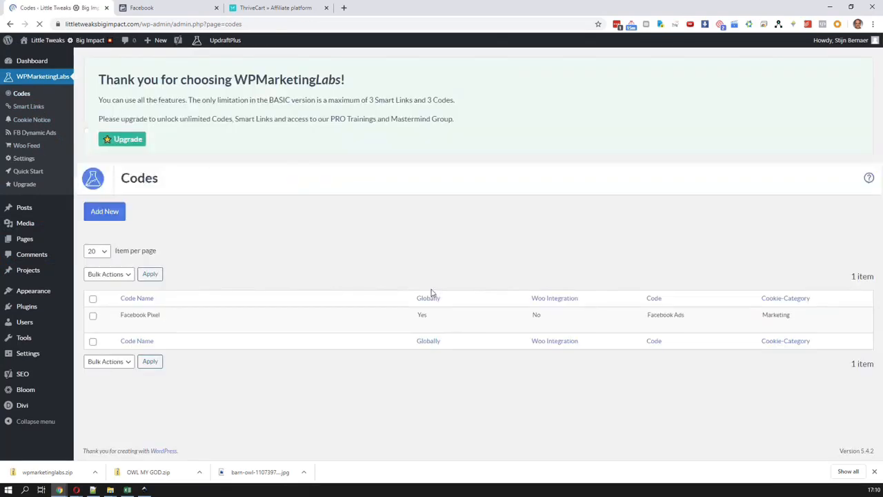
pyautogui.moveTo(134, 319)
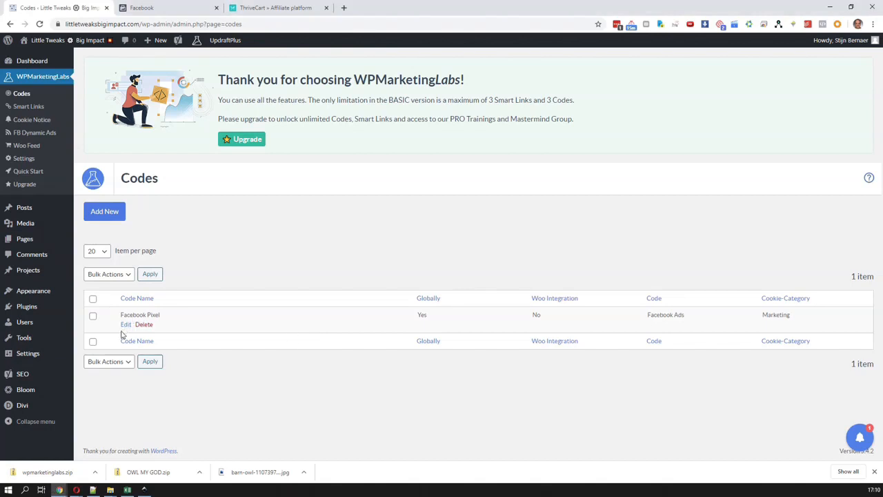
pyautogui.click(125, 324)
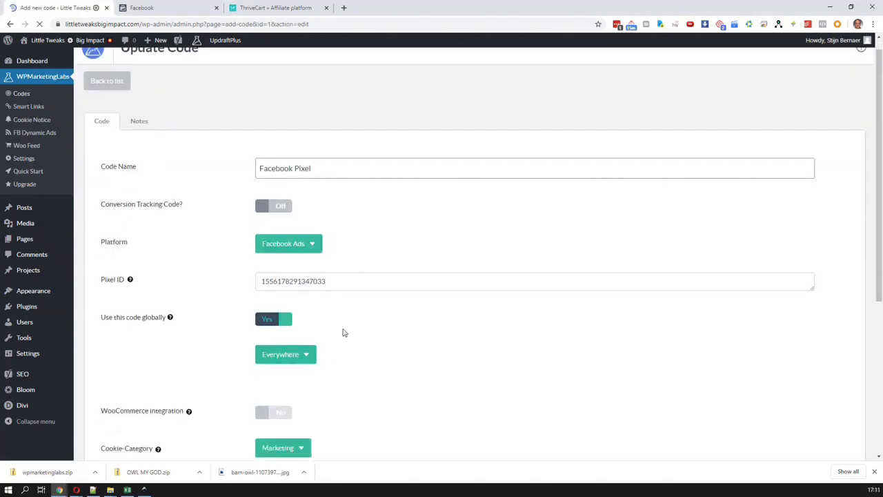
pyautogui.scroll(-3, 354, 345)
pyautogui.moveTo(518, 379); pyautogui.dragTo(228, 340)
pyautogui.click(325, 359)
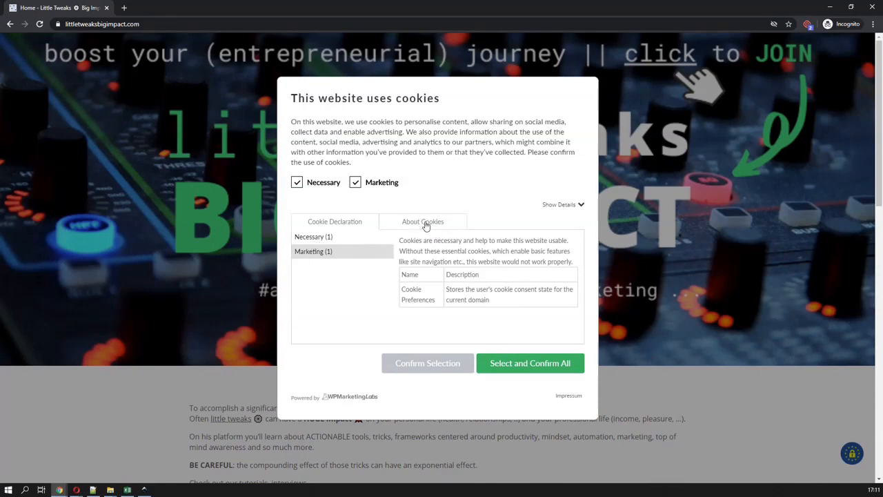
# Compare the Necessary and Marketing entries in the cookie declaration of the notice shown in the incognito window
pyautogui.click(373, 189)
pyautogui.click(373, 189)
pyautogui.click(319, 253)
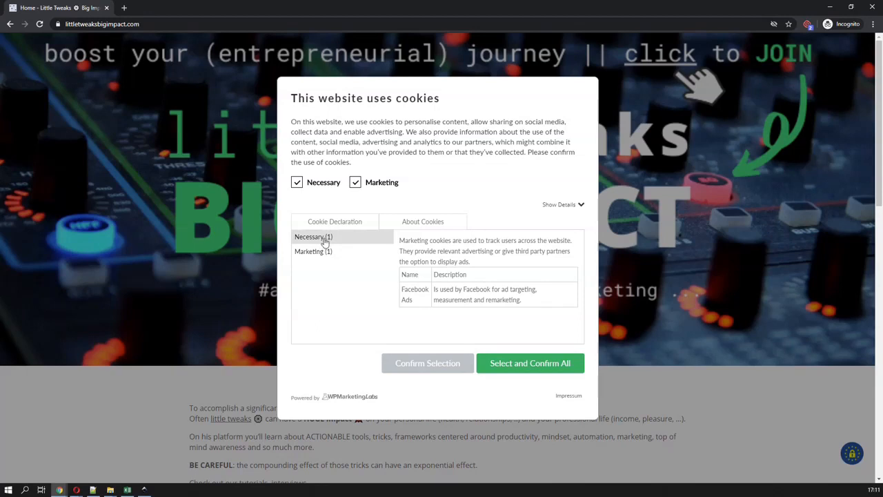
pyautogui.click(325, 238)
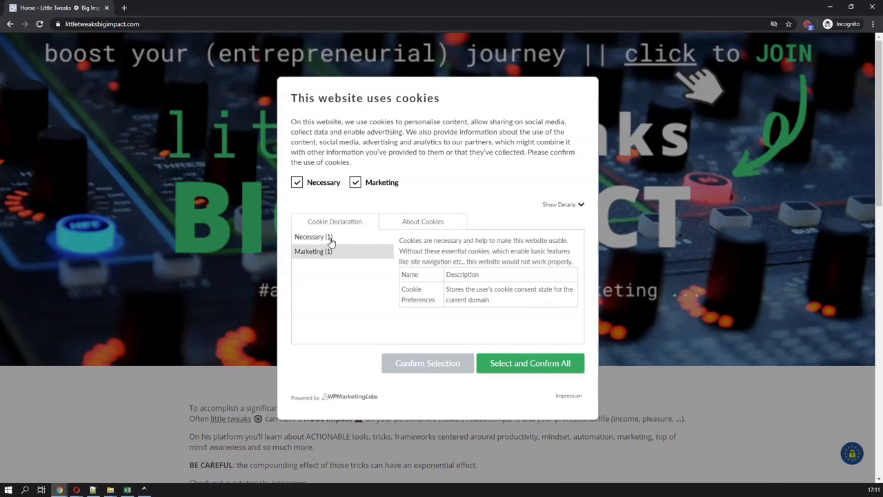
pyautogui.click(316, 251)
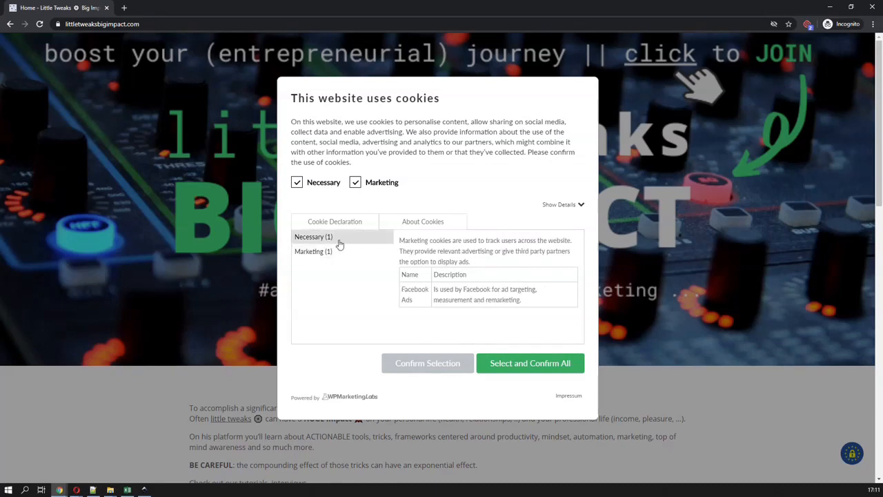
pyautogui.click(331, 238)
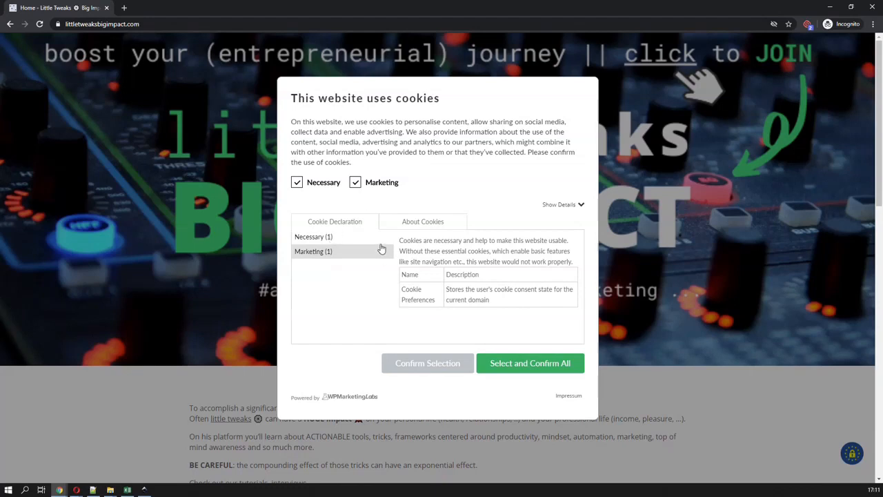
pyautogui.click(576, 207)
pyautogui.click(576, 207)
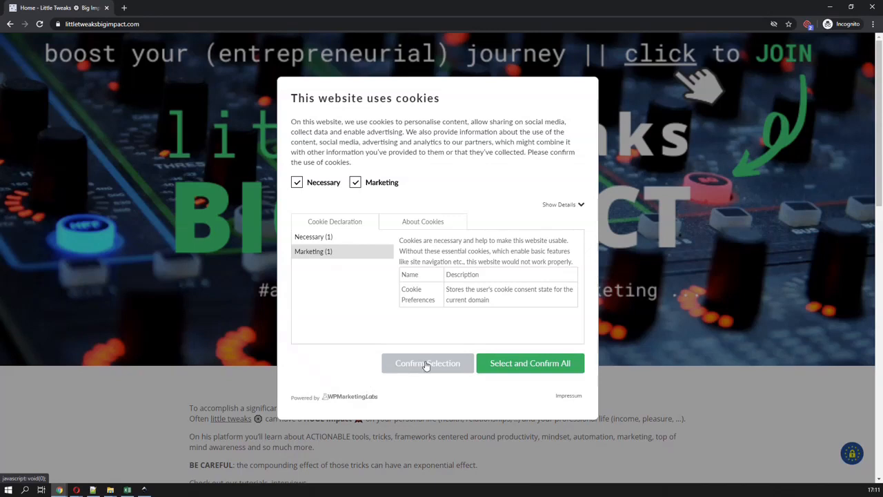
pyautogui.click(329, 254)
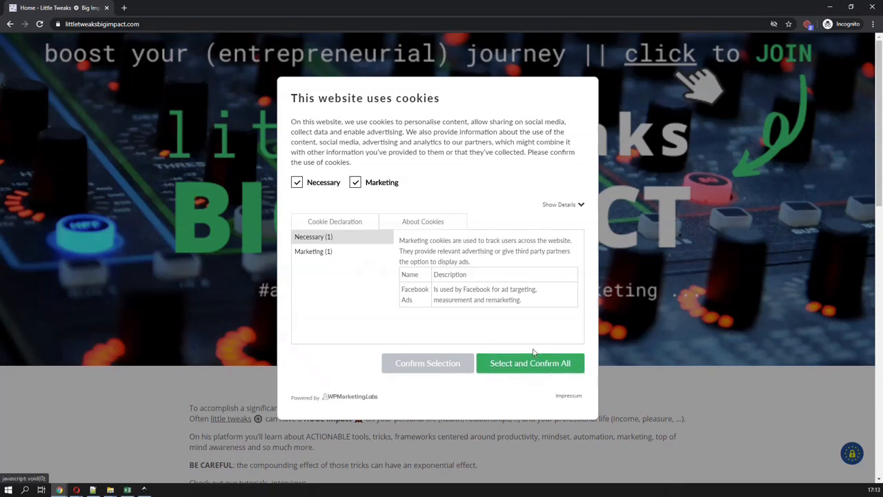
pyautogui.click(577, 205)
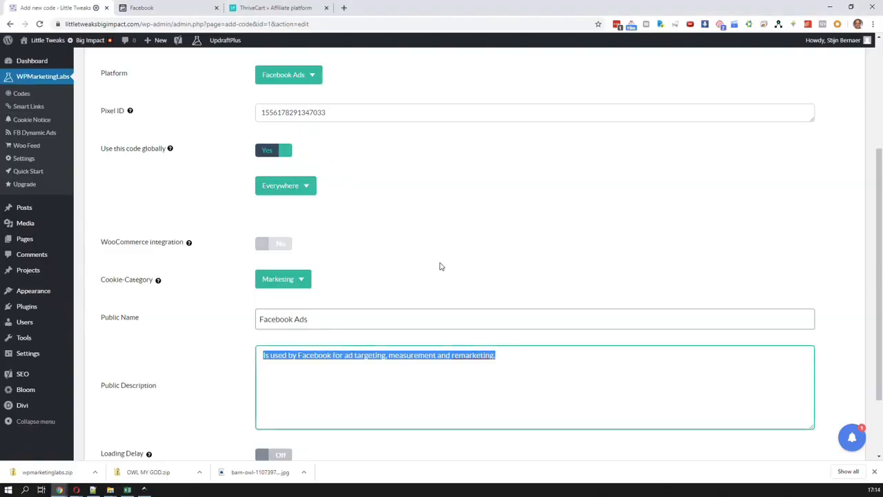
# Start a new smart link in WPMarketingLabs with the campaign type Internal Overlays
pyautogui.scroll(2, 441, 267)
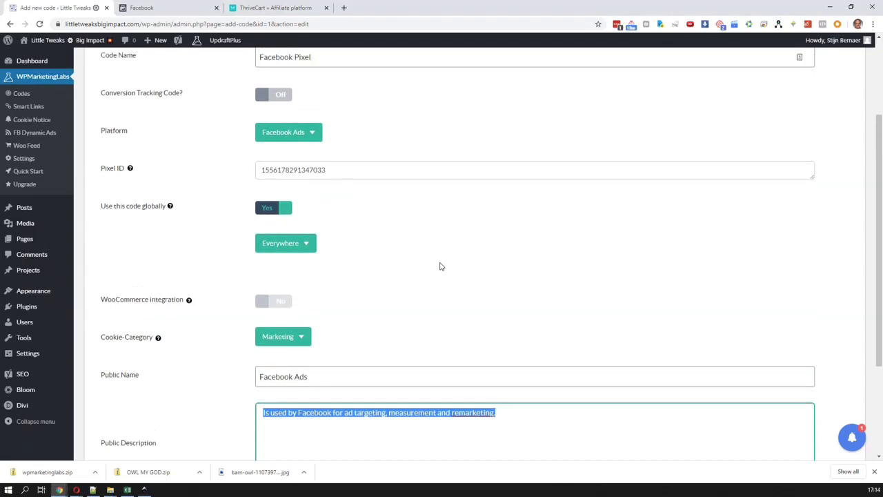
pyautogui.scroll(2, 441, 266)
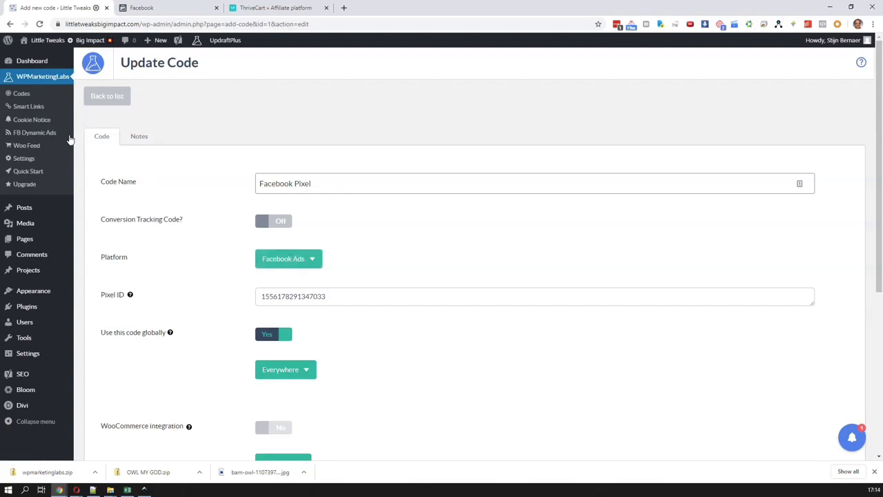
pyautogui.click(29, 107)
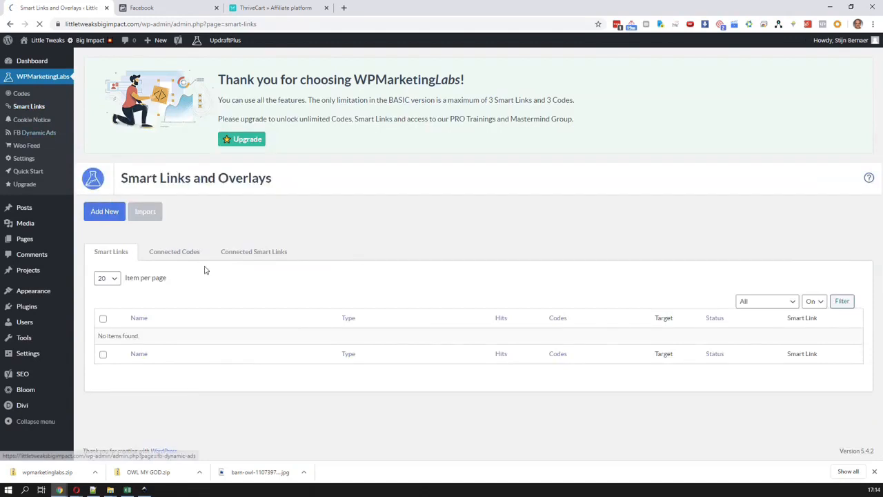
pyautogui.click(113, 220)
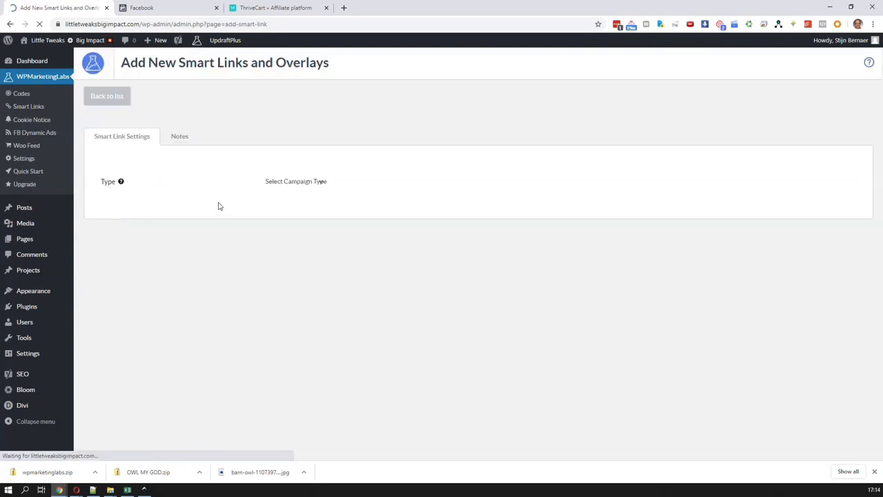
pyautogui.click(329, 186)
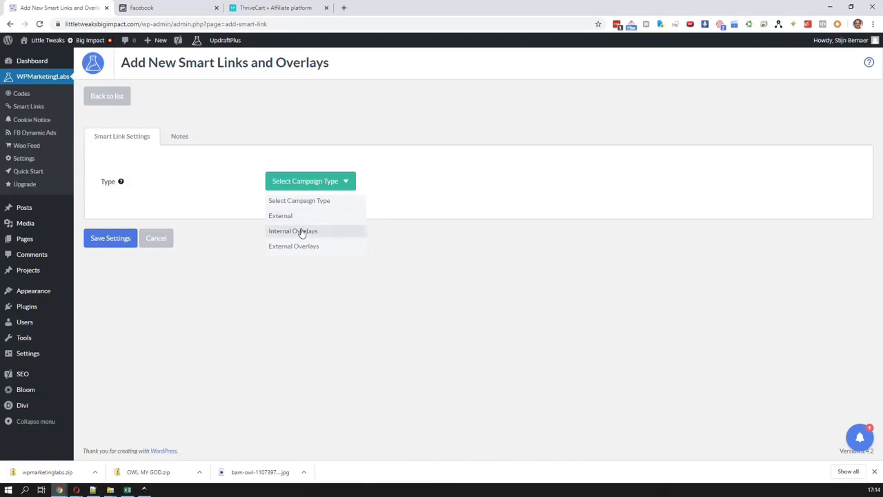
pyautogui.click(295, 230)
pyautogui.click(292, 221)
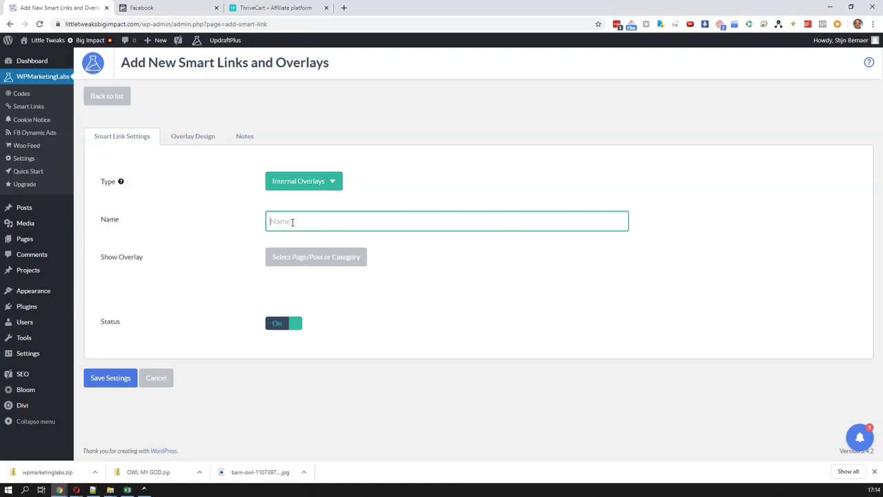
pyautogui.write('Buy Now')
pyautogui.write(' Fo')
pyautogui.press('BackSpace')
pyautogui.write('ocusToFlo')
# Name the overlay "Learn more about FocusToFlow"
pyautogui.hotkey('ctrl', 'a')
pyautogui.write('Learn more about FocusToFlow')
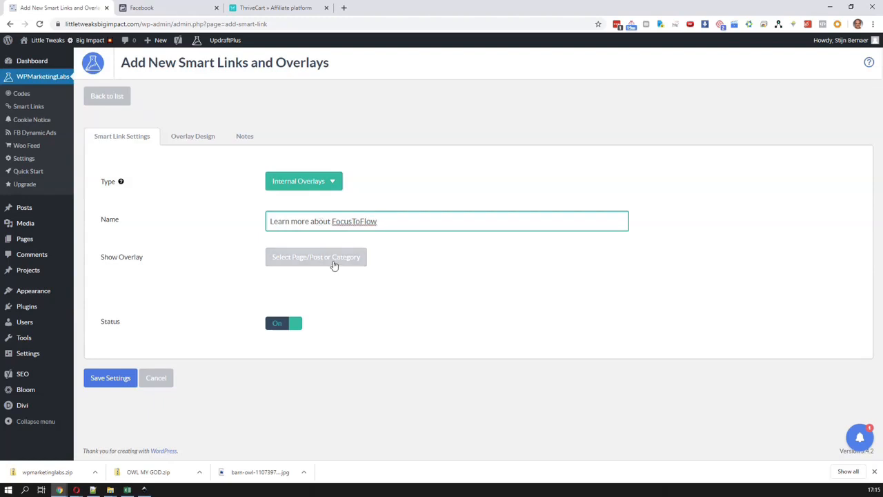
# Set the overlay to show on the Home page and confirm the page selection
pyautogui.click(334, 265)
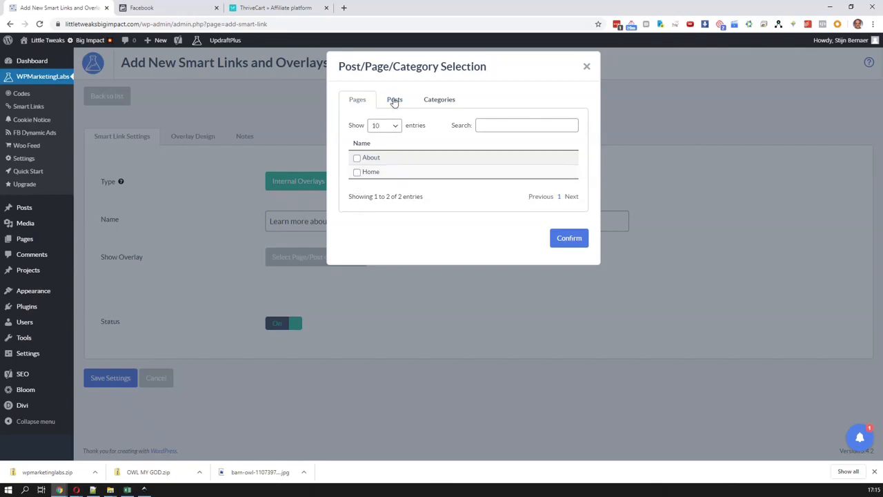
pyautogui.click(356, 172)
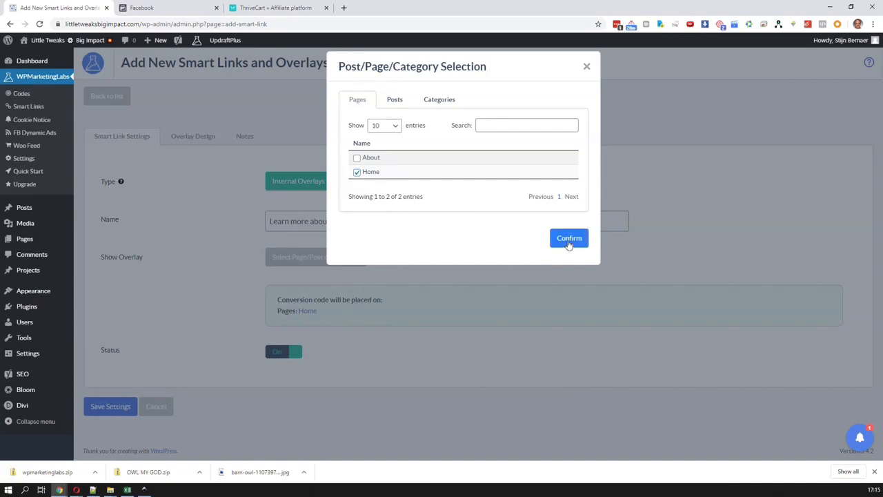
pyautogui.click(569, 241)
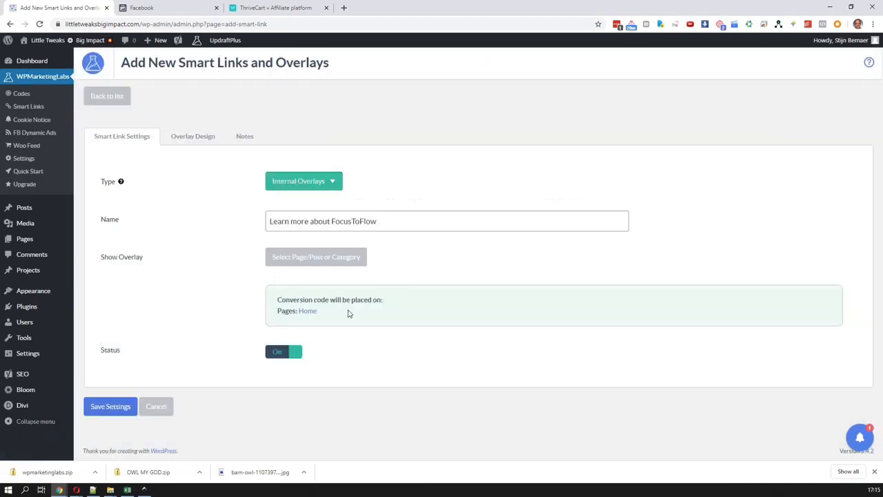
# Choose Call To Action as the overlay design to configure and load its default template
pyautogui.click(201, 138)
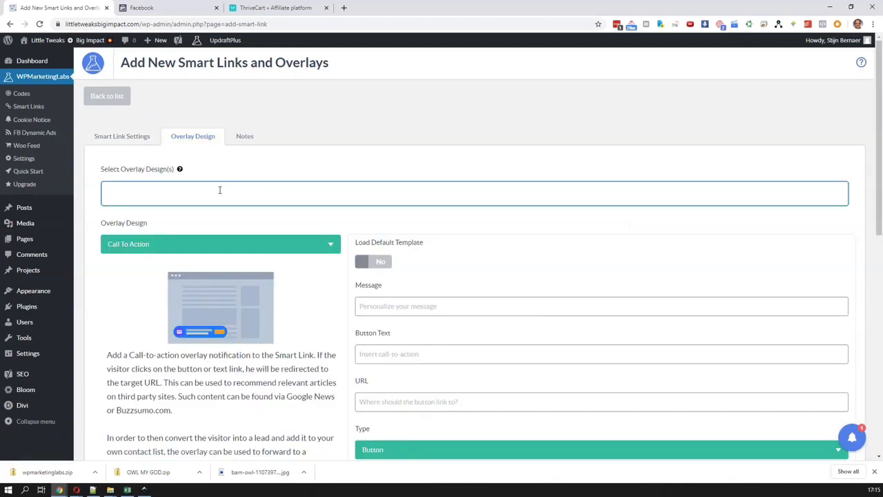
pyautogui.click(220, 190)
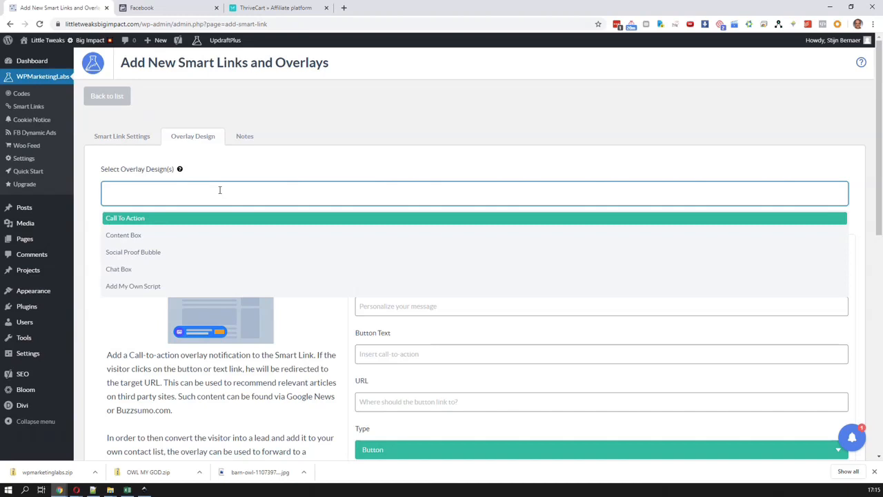
pyautogui.click(205, 193)
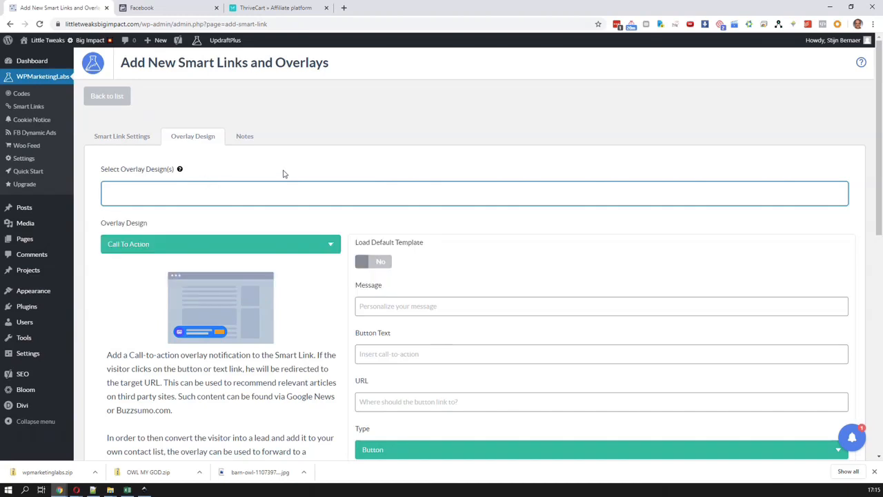
pyautogui.click(288, 246)
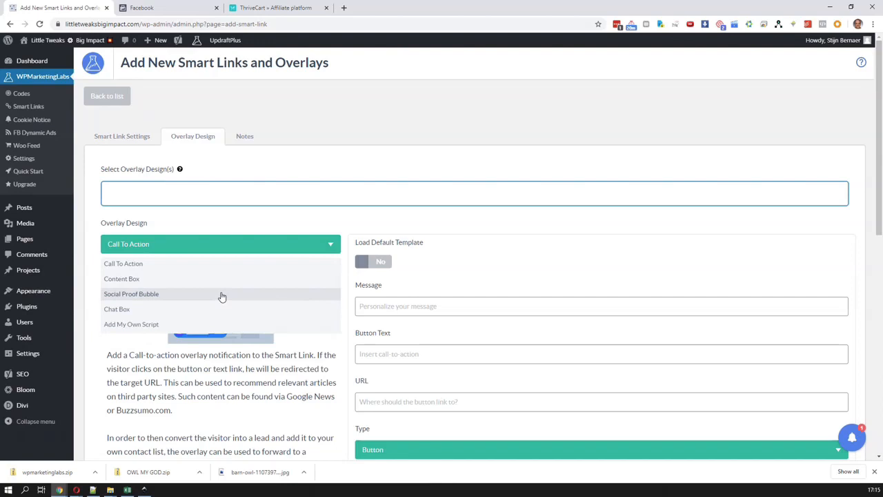
pyautogui.click(196, 263)
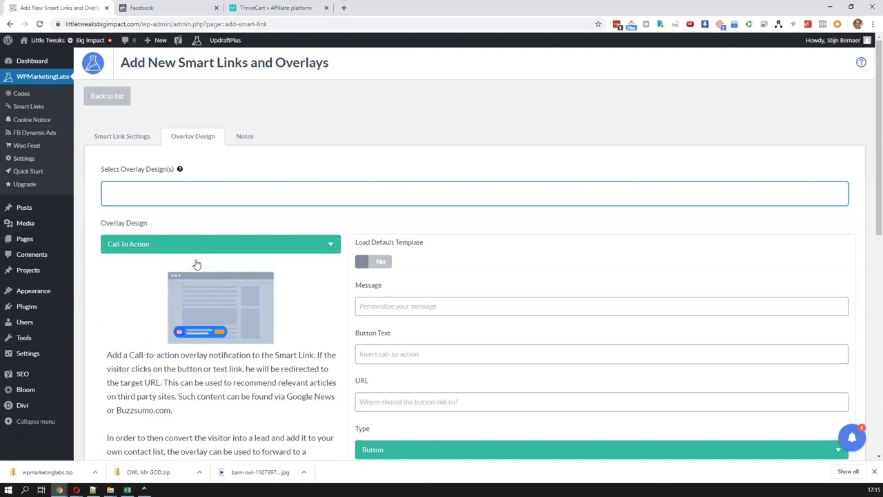
pyautogui.scroll(-1, 247, 321)
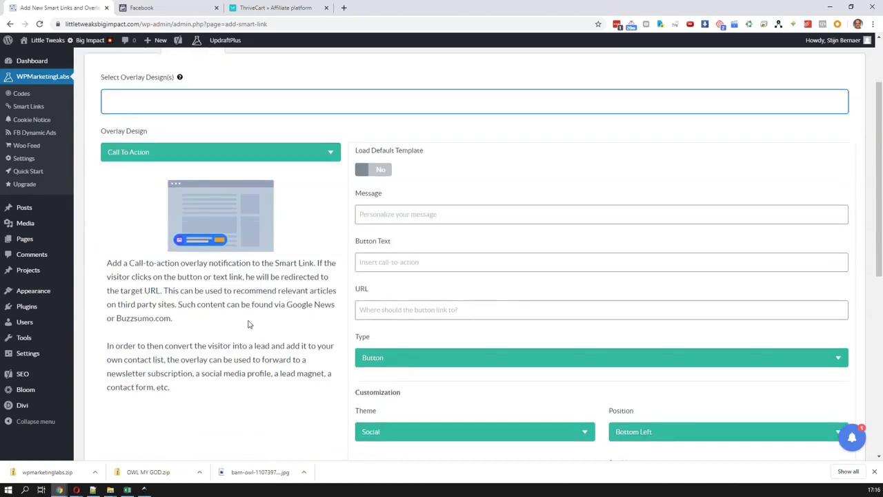
pyautogui.click(373, 169)
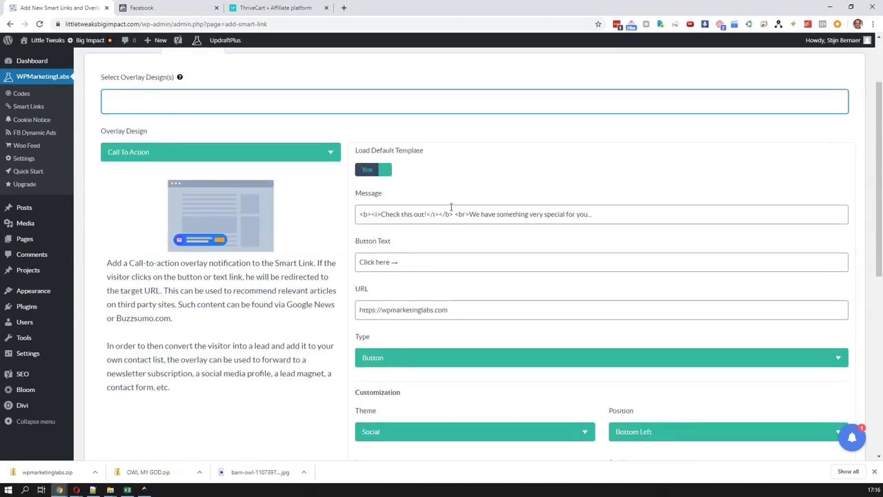
pyautogui.click(244, 25)
pyautogui.press('BackSpace')
pyautogui.write('f')
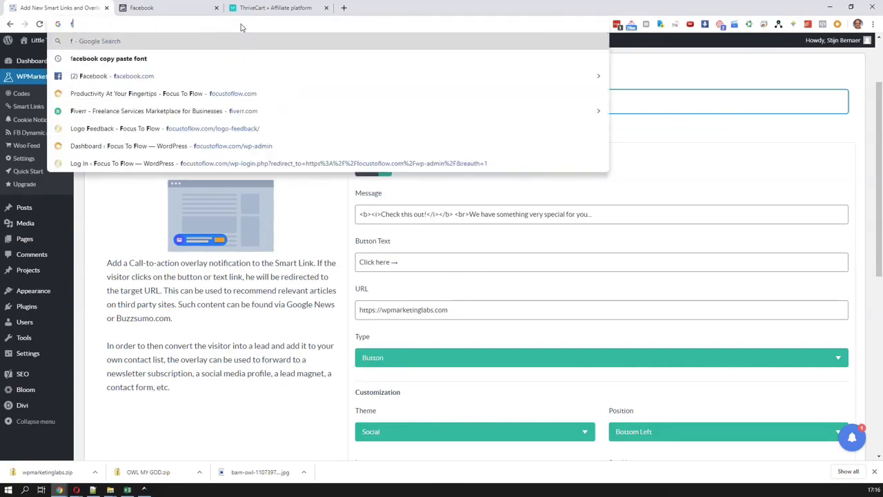
pyautogui.write('o')
pyautogui.hotkey('ctrl', 'a')
pyautogui.hotkey('ctrl', 'x')
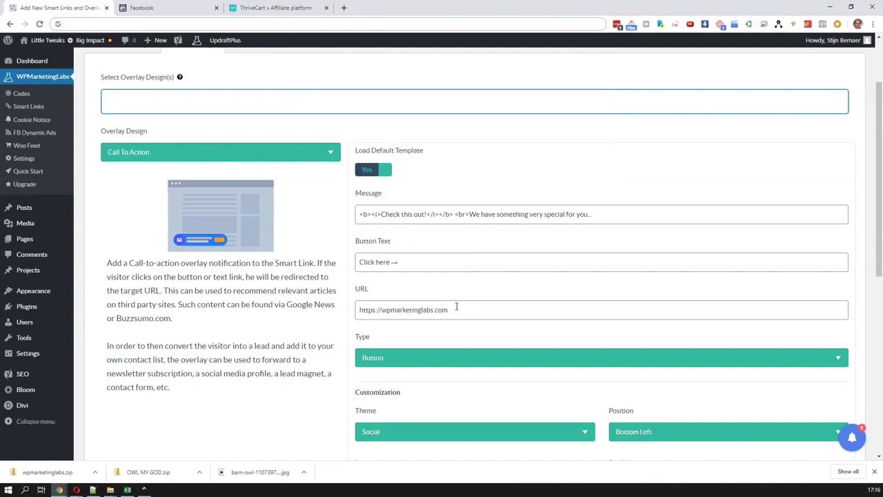
pyautogui.tripleClick(456, 309)
pyautogui.hotkey('ctrl', 'v')
pyautogui.click(375, 310)
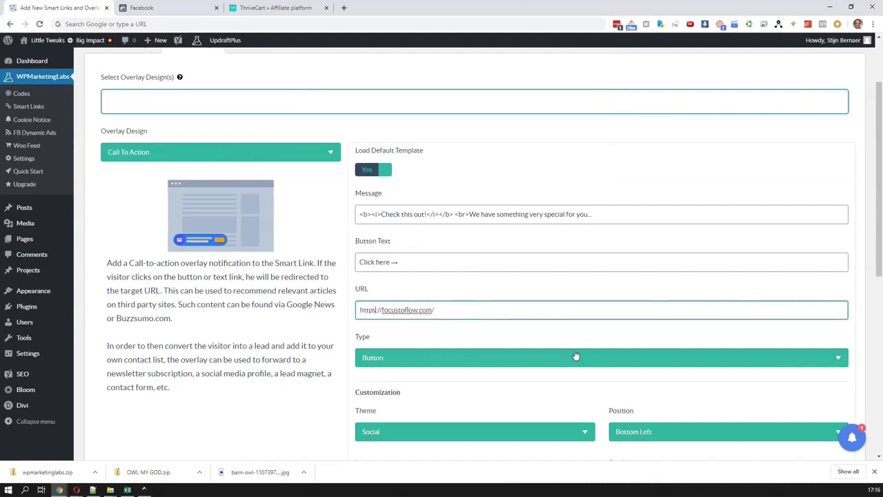
pyautogui.scroll(-2, 643, 404)
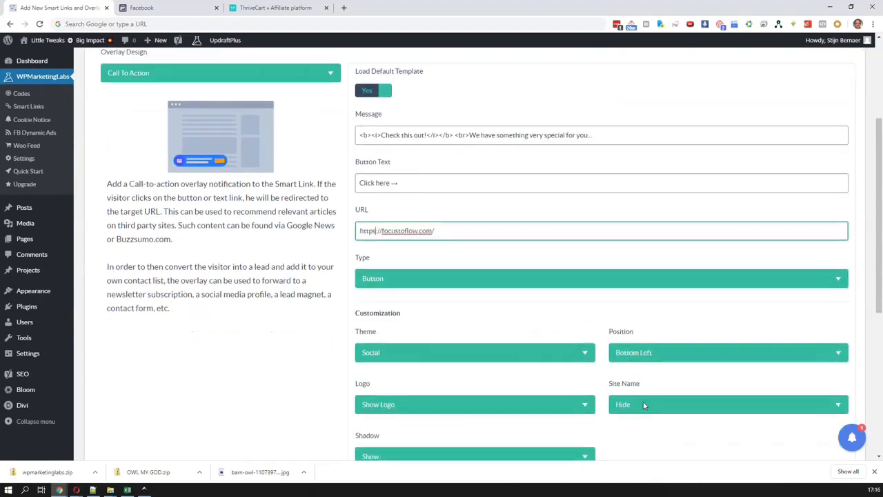
pyautogui.scroll(-3, 643, 404)
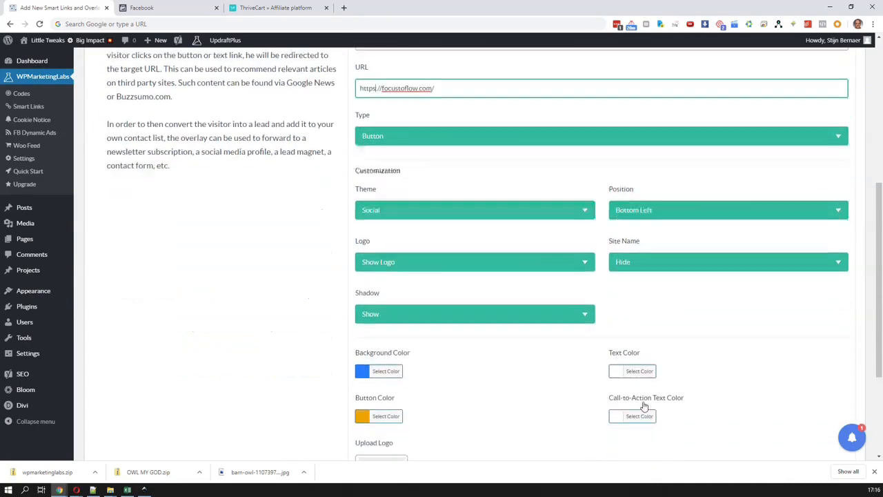
pyautogui.scroll(2, 643, 406)
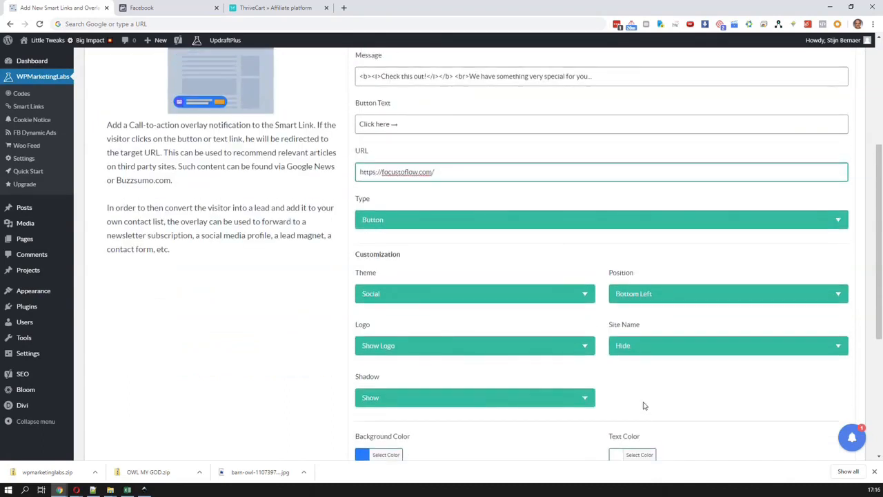
# Save the call-to-action overlay's settings and dismiss the confirmation
pyautogui.scroll(1, 643, 406)
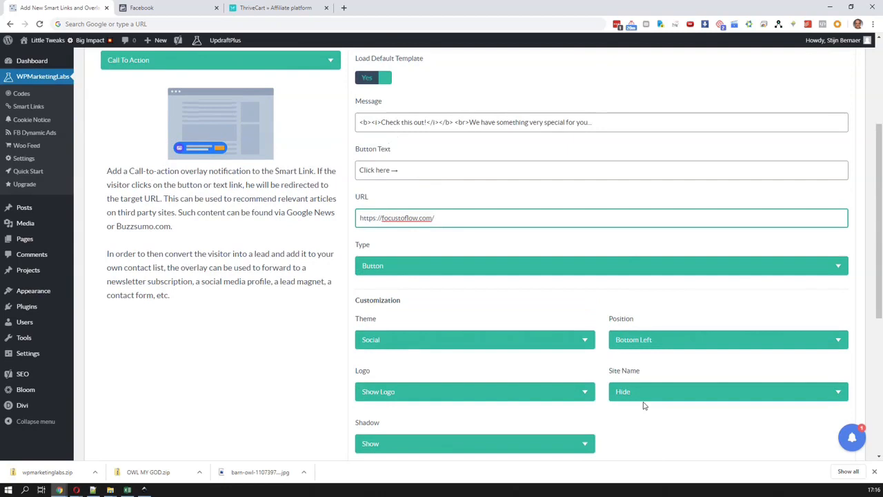
pyautogui.scroll(-6, 643, 406)
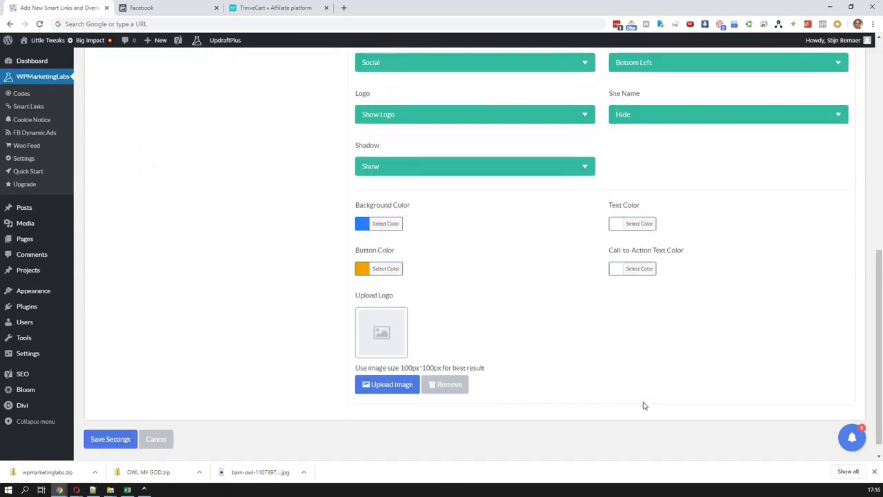
pyautogui.scroll(-1, 644, 406)
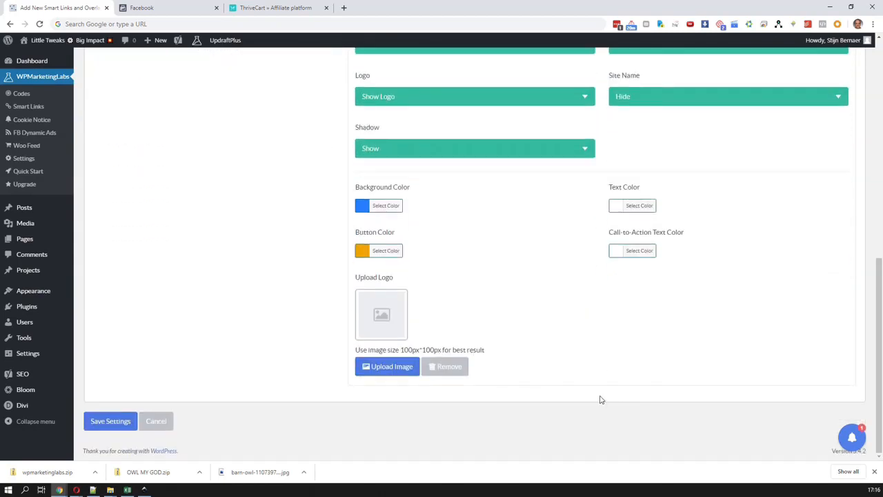
pyautogui.click(121, 421)
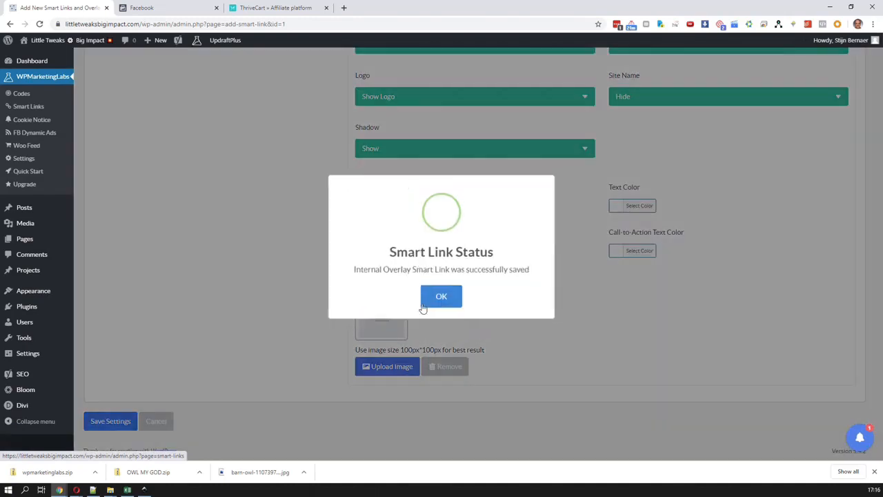
pyautogui.click(444, 297)
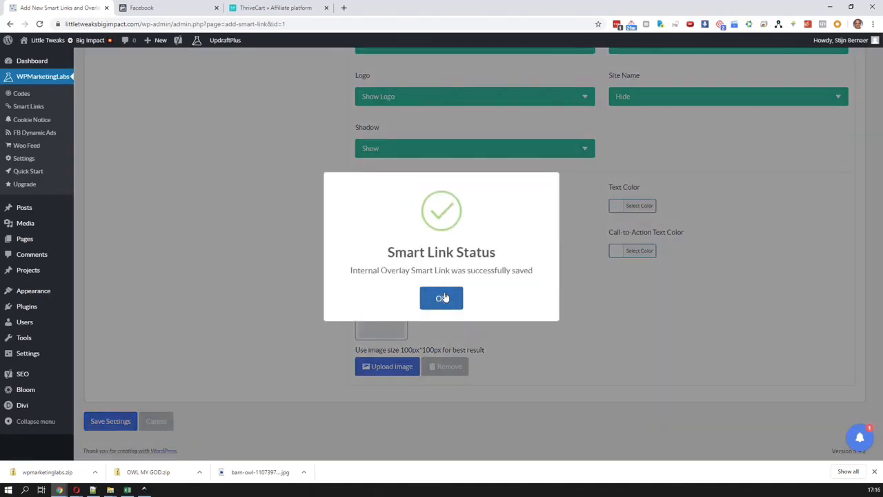
# Load littletweaksbigimpact.com in the incognito window and accept all cookies to check the overlay on the home page
pyautogui.click(140, 23)
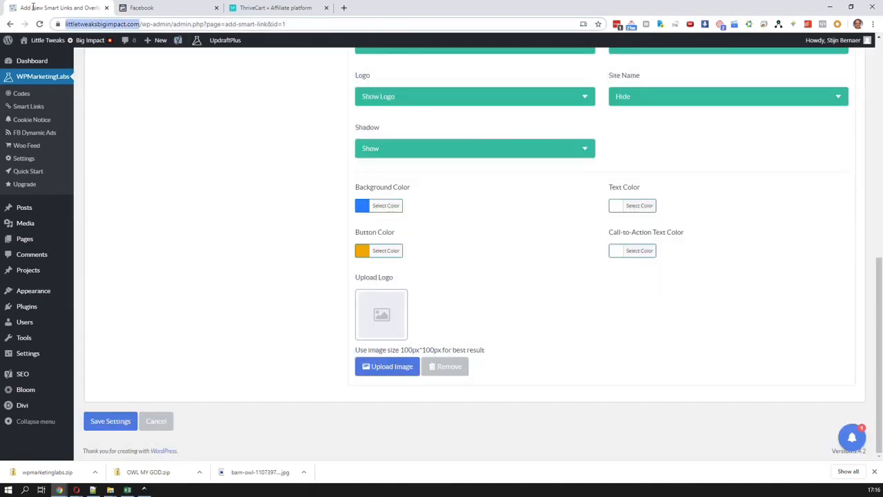
pyautogui.hotkey('alt', 'Tab')
pyautogui.click(178, 25)
pyautogui.hotkey('ctrl', 'v')
pyautogui.press('Return')
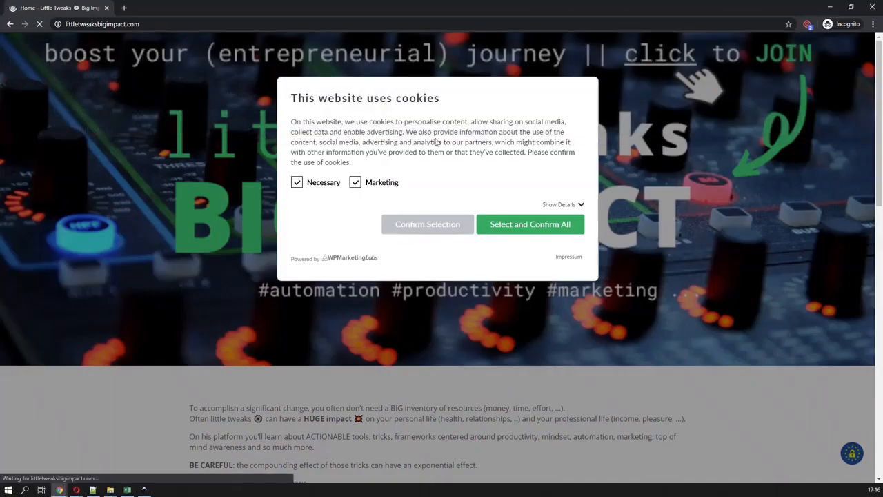
pyautogui.click(552, 224)
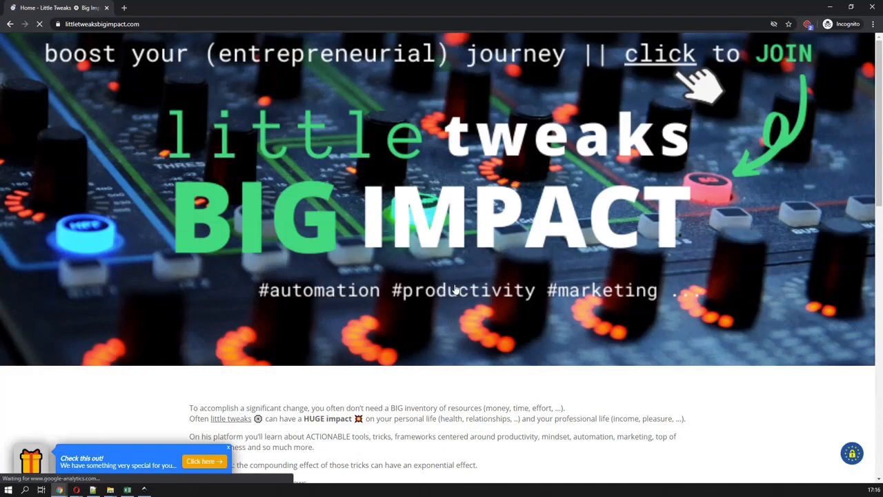
pyautogui.scroll(-2, 225, 339)
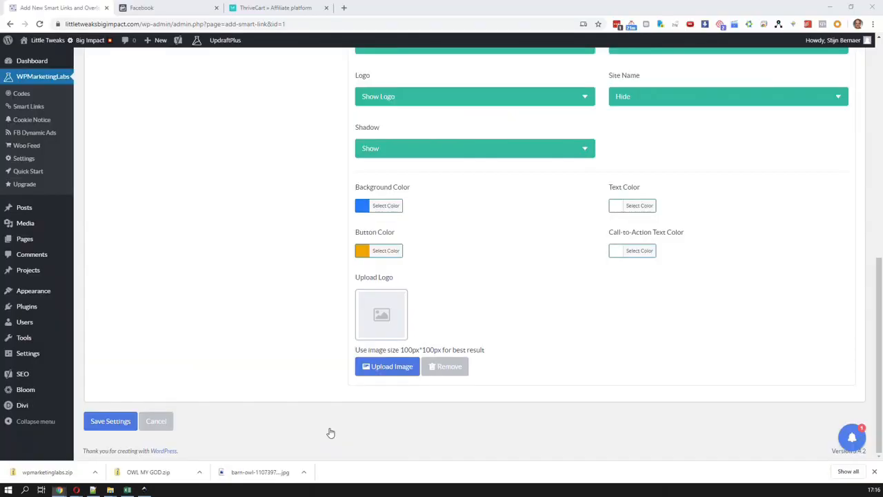
# Change the call-to-action overlay's theme to Full width, save the settings and reload the home page in the incognito window
pyautogui.scroll(5, 380, 270)
pyautogui.scroll(-1, 412, 292)
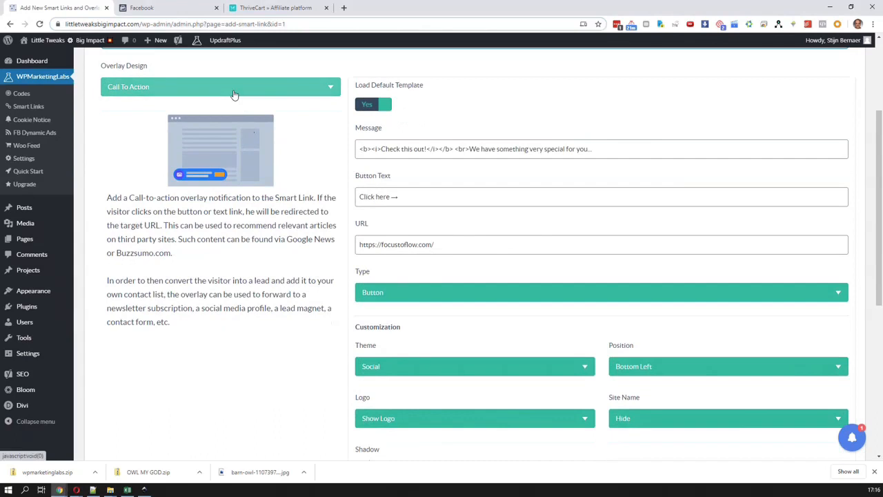
pyautogui.click(234, 95)
pyautogui.click(233, 93)
pyautogui.scroll(2, 295, 209)
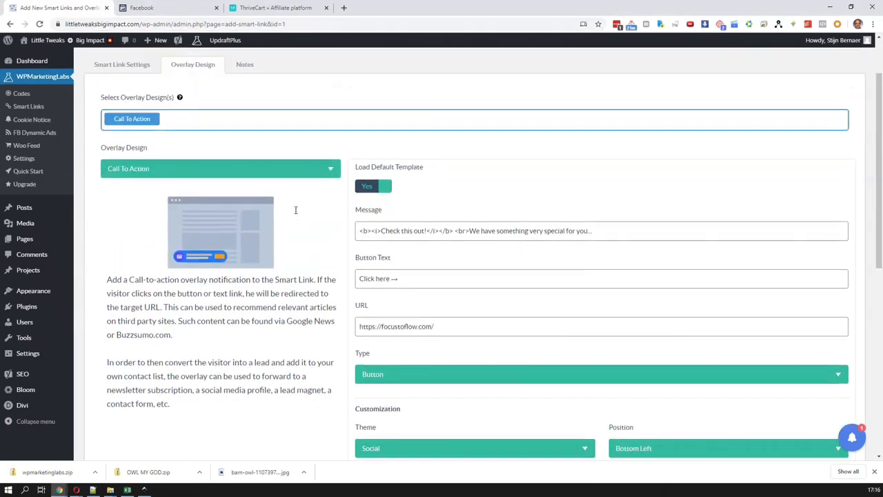
pyautogui.scroll(-2, 466, 320)
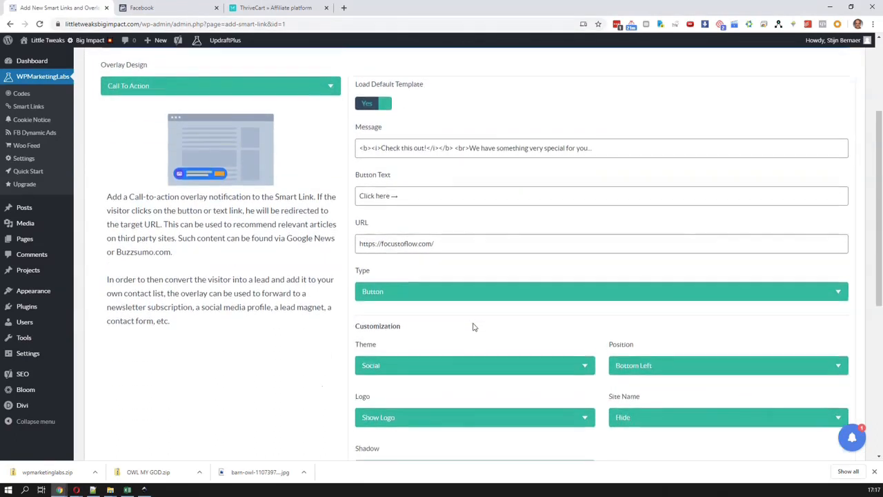
pyautogui.scroll(-4, 473, 327)
pyautogui.click(400, 183)
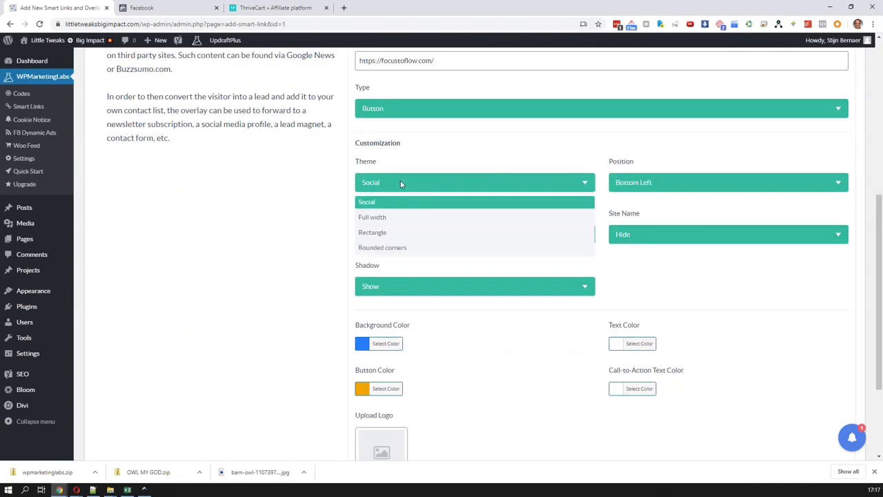
pyautogui.click(413, 218)
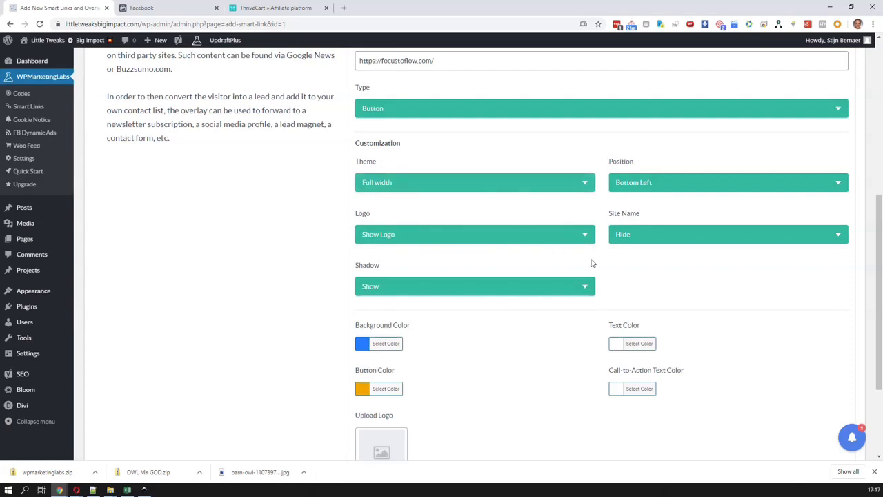
pyautogui.scroll(-2, 566, 378)
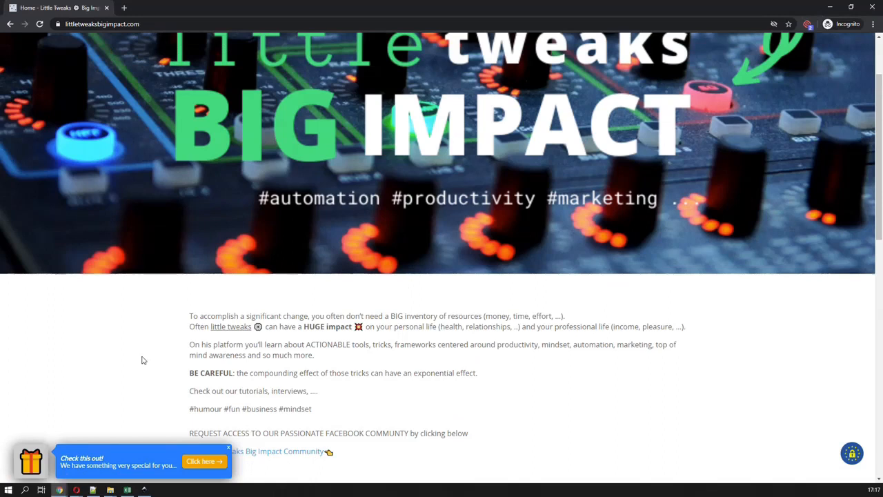
pyautogui.press('F5')
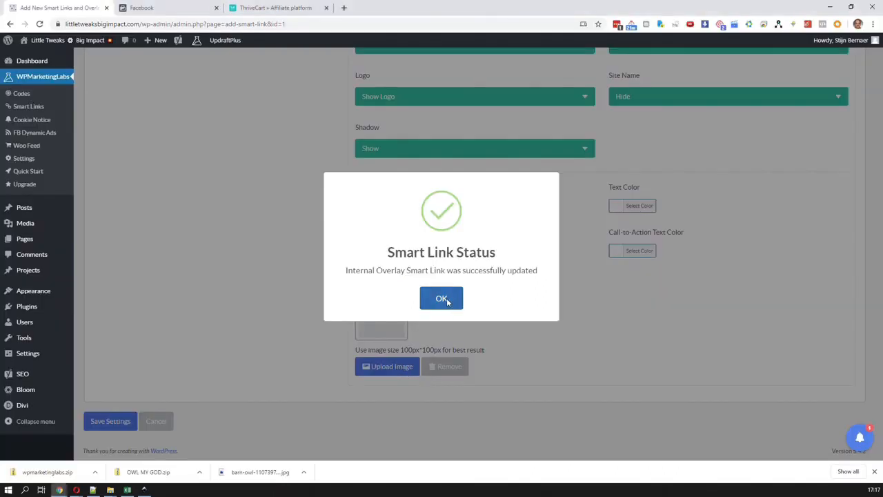
pyautogui.click(444, 298)
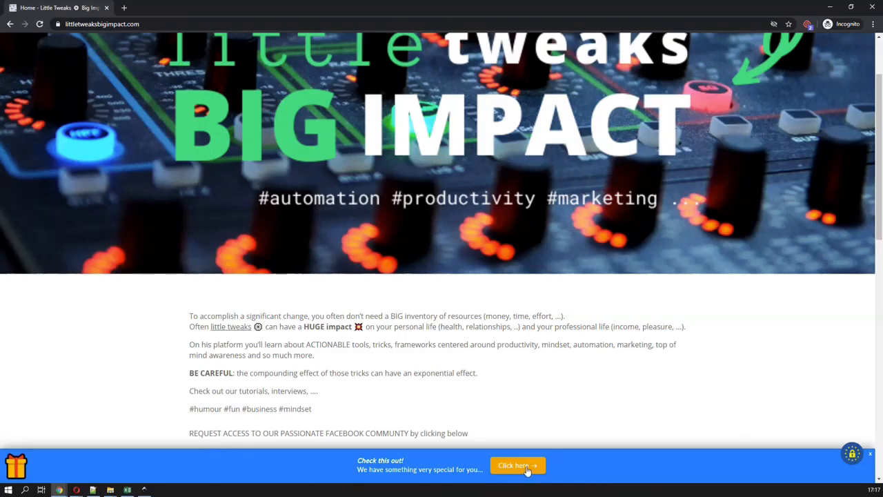
# Examine how the full-width overlay and its button behave across the length of the home page
pyautogui.scroll(-1, 521, 467)
pyautogui.scroll(2, 521, 468)
pyautogui.scroll(1, 520, 467)
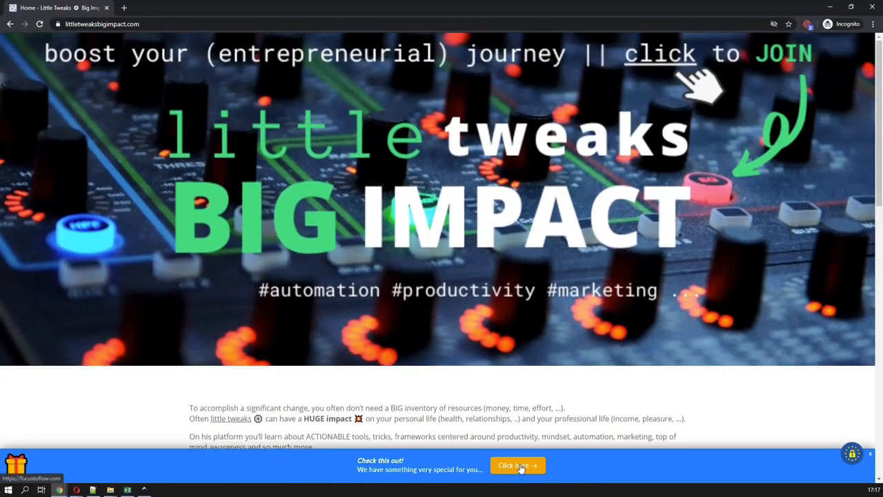
pyautogui.scroll(-5, 521, 468)
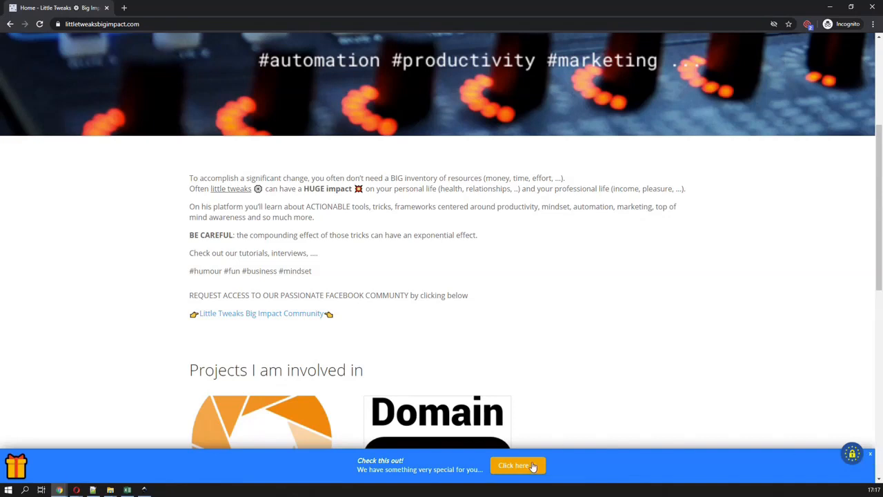
pyautogui.scroll(3, 528, 457)
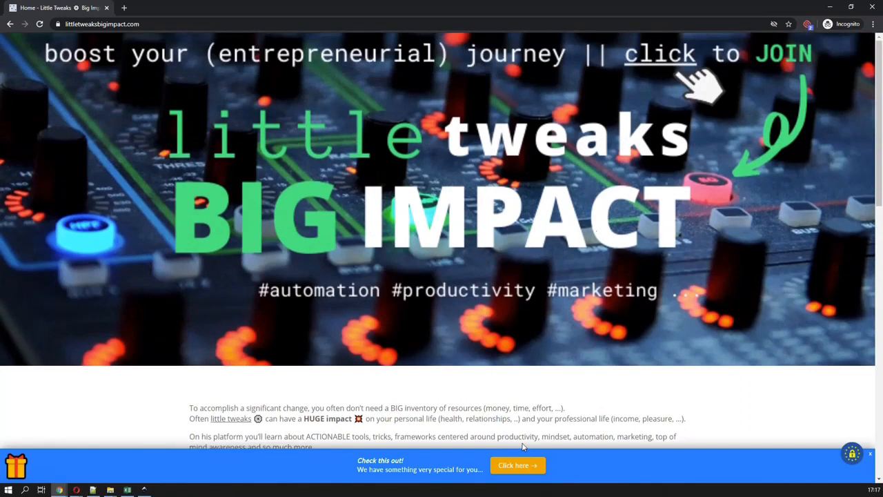
# Return to the smart links list in the WordPress admin and start a new smart link of type External Overlays
pyautogui.hotkey('alt', 'Tab')
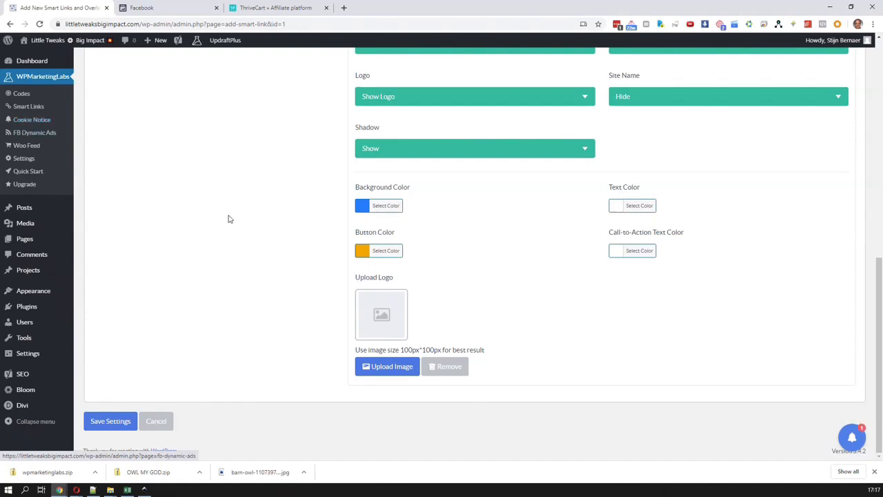
pyautogui.scroll(4, 246, 229)
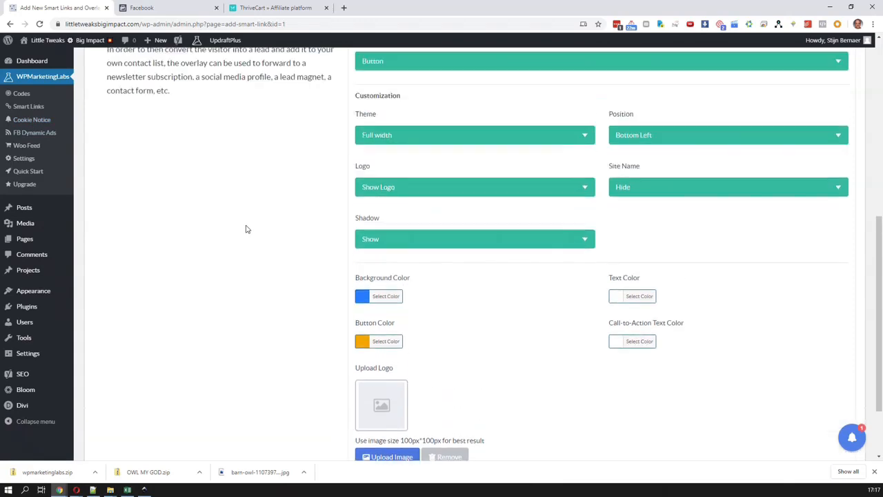
pyautogui.scroll(3, 50, 141)
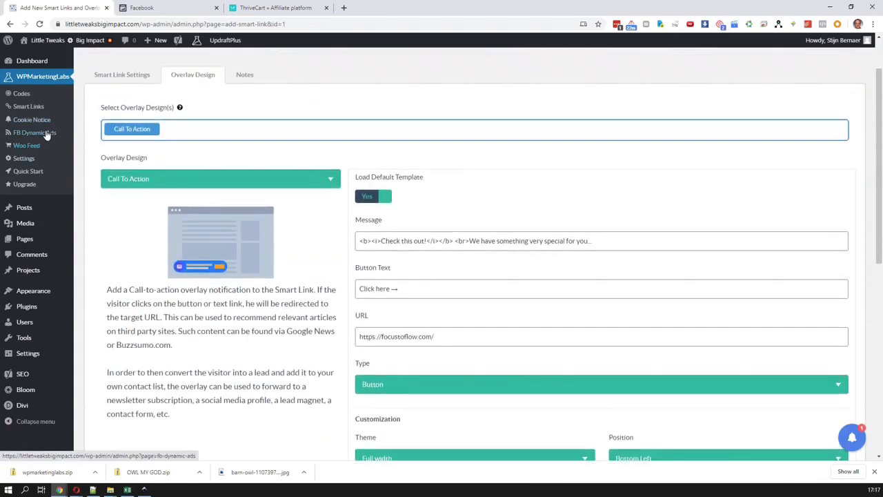
pyautogui.click(104, 122)
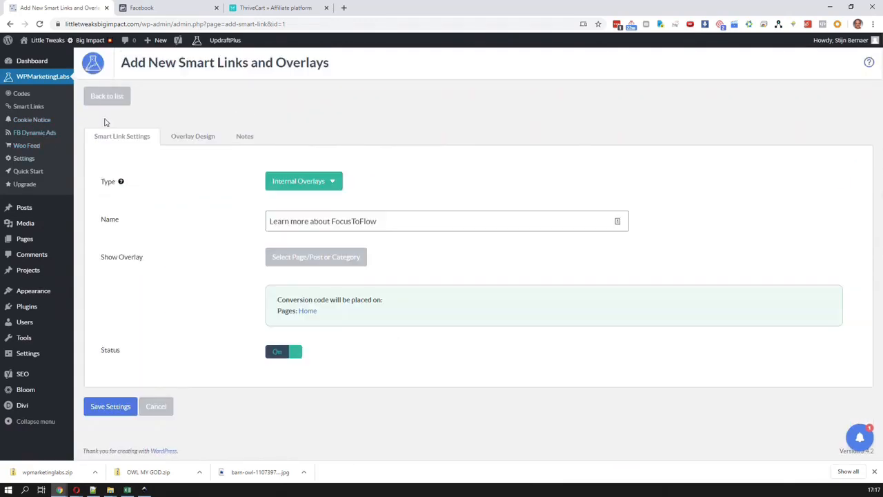
pyautogui.click(105, 96)
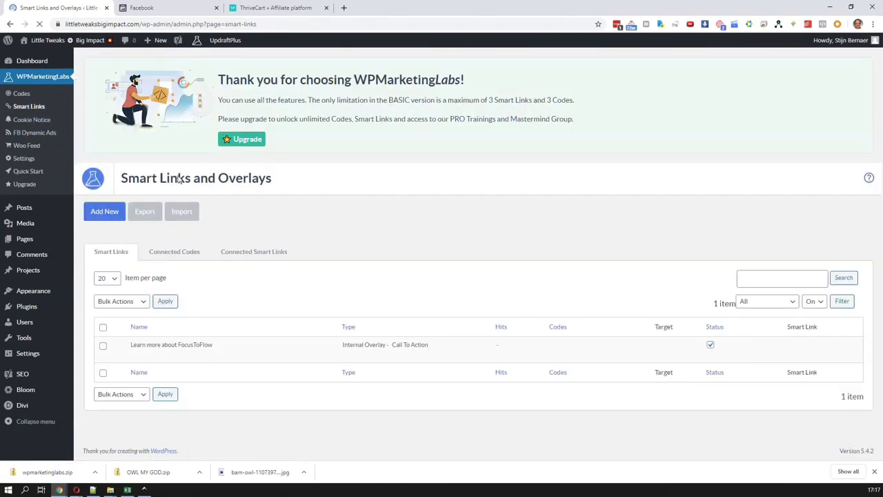
pyautogui.click(110, 215)
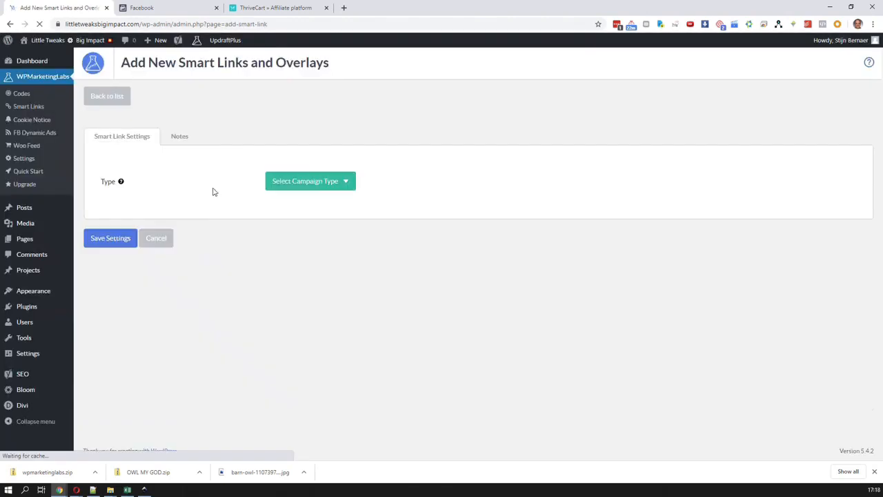
pyautogui.click(318, 191)
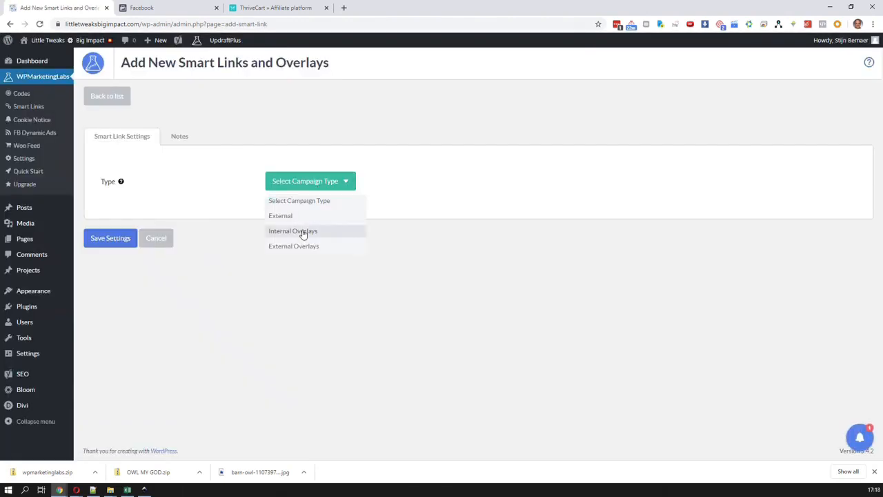
pyautogui.click(310, 250)
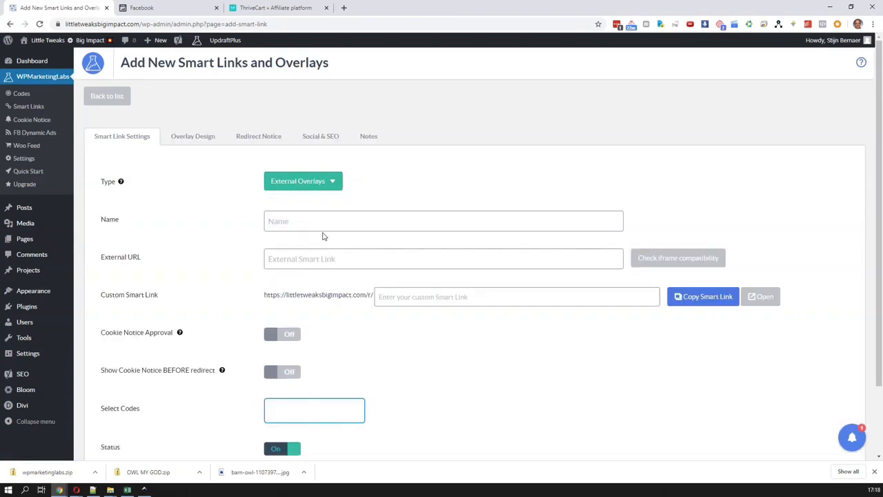
# Name the new external overlay "Focus To Flow Overlay"
pyautogui.click(309, 222)
pyautogui.write('Focus To Flow Overlay')
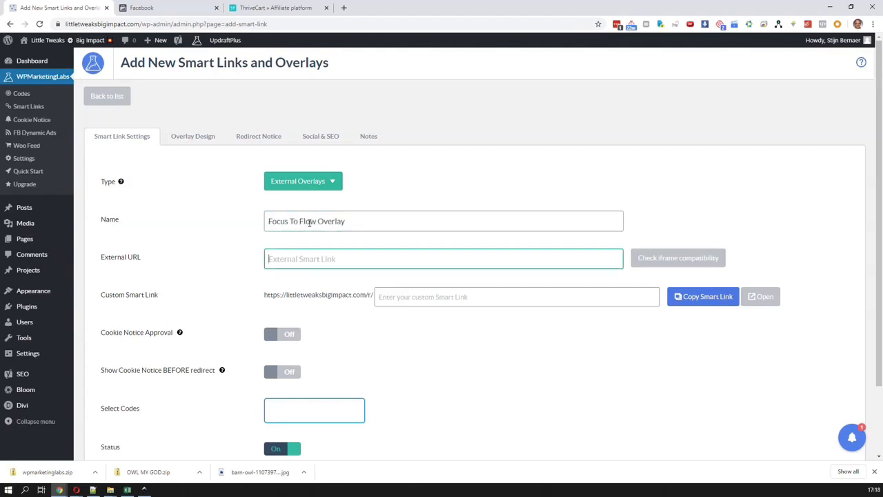
pyautogui.click(103, 24)
pyautogui.write('of')
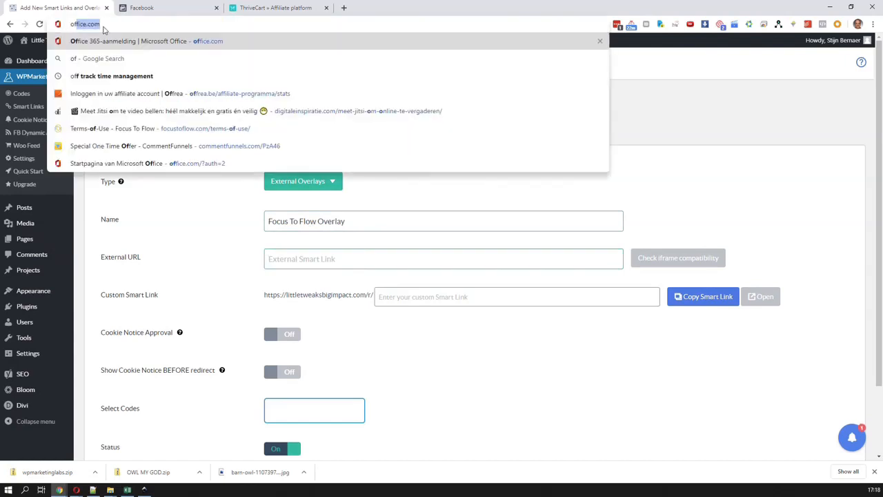
pyautogui.press('BackSpace')
pyautogui.press('BackSpace')
pyautogui.press('BackSpace')
pyautogui.write('foc')
pyautogui.press('BackSpace')
pyautogui.press('BackSpace')
pyautogui.press('BackSpace')
pyautogui.press('BackSpace')
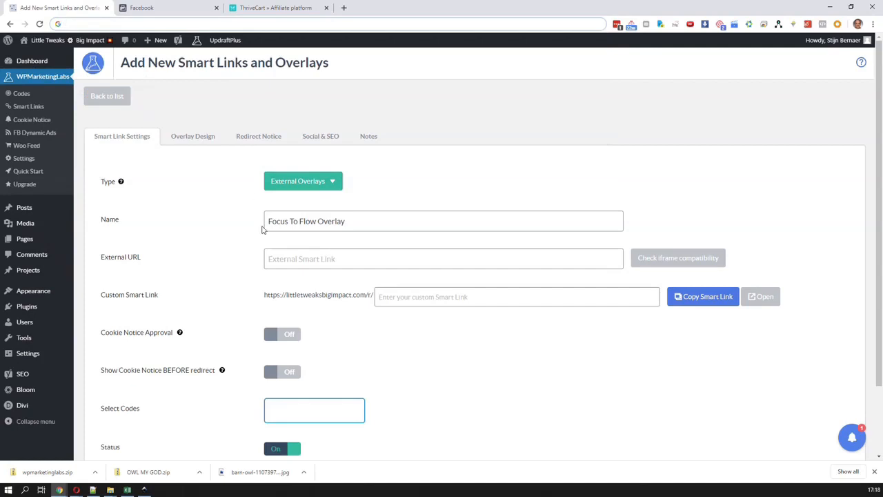
pyautogui.click(276, 256)
pyautogui.write('http://focustoflow.com/')
pyautogui.click(285, 259)
pyautogui.write('s')
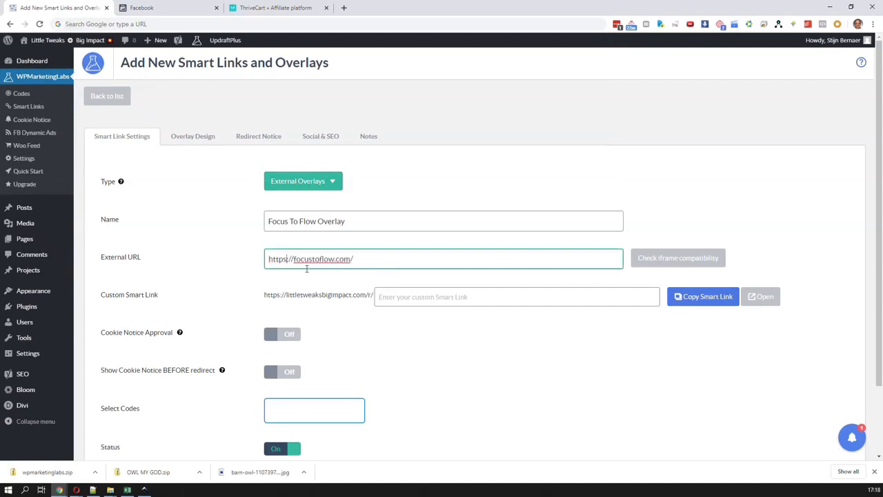
# Enter focustoflow as the custom smart link ending and read the help note for Cookie Notice Approval
pyautogui.click(420, 298)
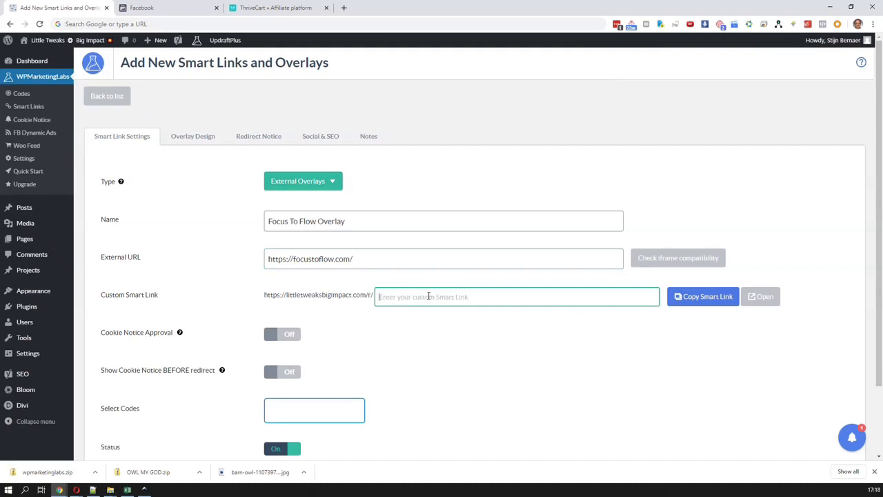
pyautogui.write('focus')
pyautogui.scroll(-1, 428, 317)
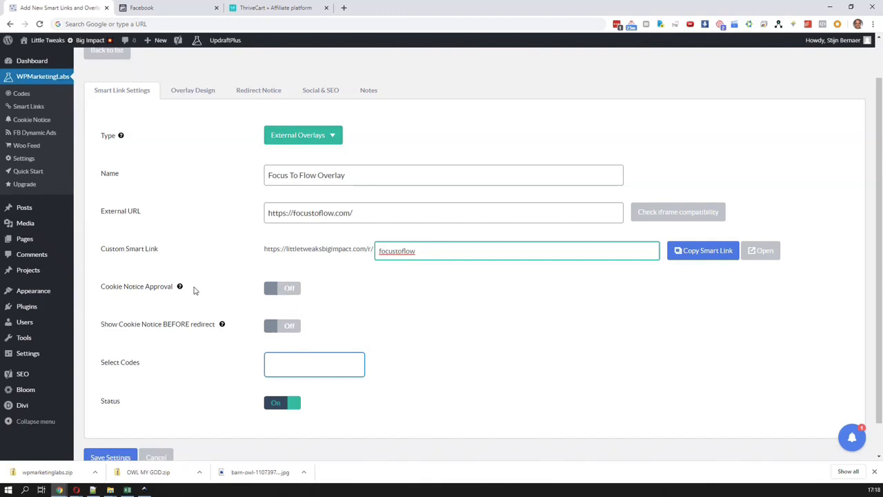
pyautogui.moveTo(179, 289)
pyautogui.moveTo(181, 290)
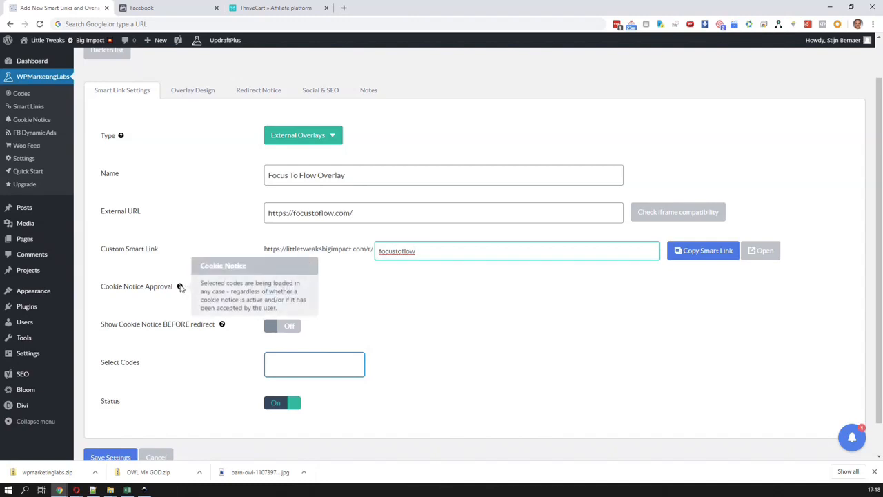
# Assign the Facebook Pixel | Facebook Ads code to the smart link and switch Cookie Notice Approval off
pyautogui.moveTo(222, 324)
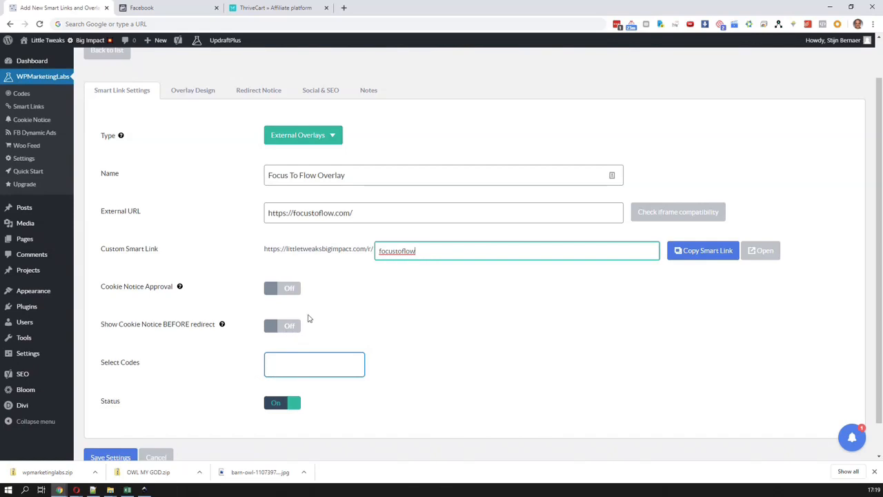
pyautogui.click(312, 366)
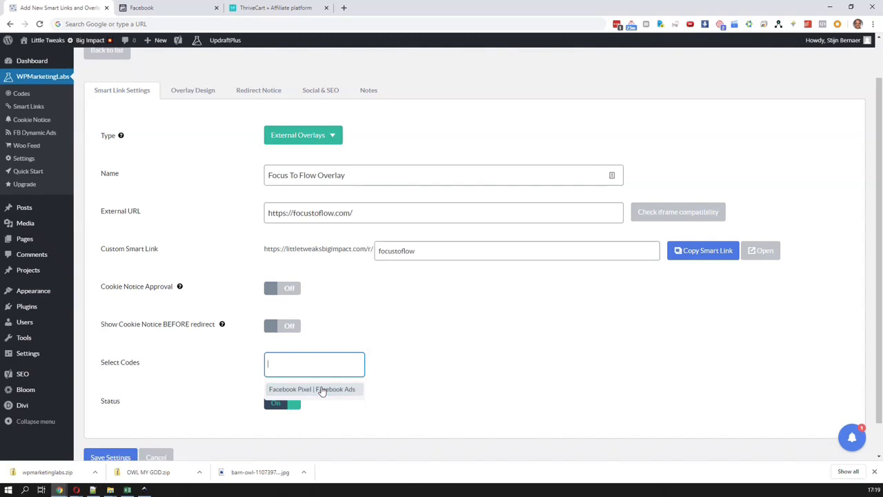
pyautogui.click(323, 391)
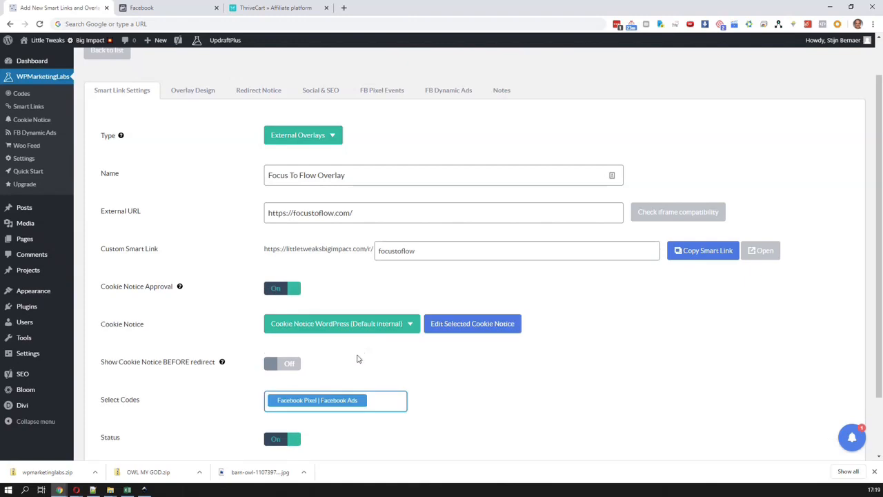
pyautogui.click(275, 289)
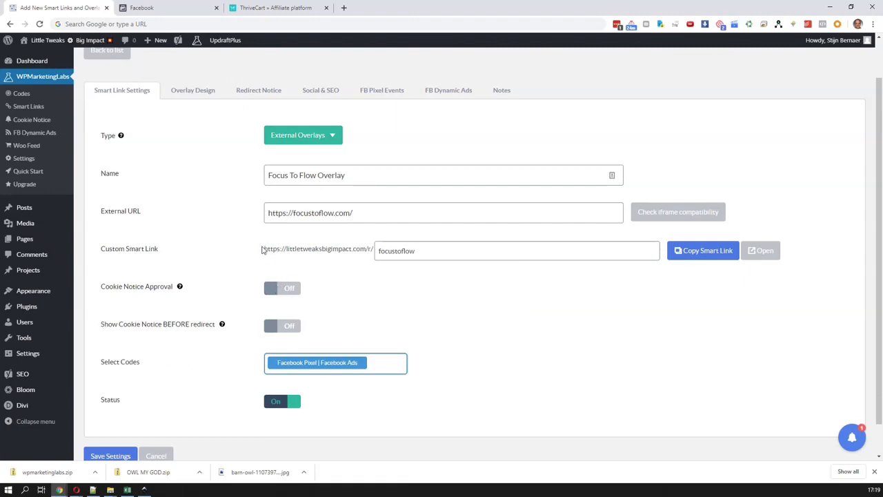
pyautogui.scroll(-1, 292, 308)
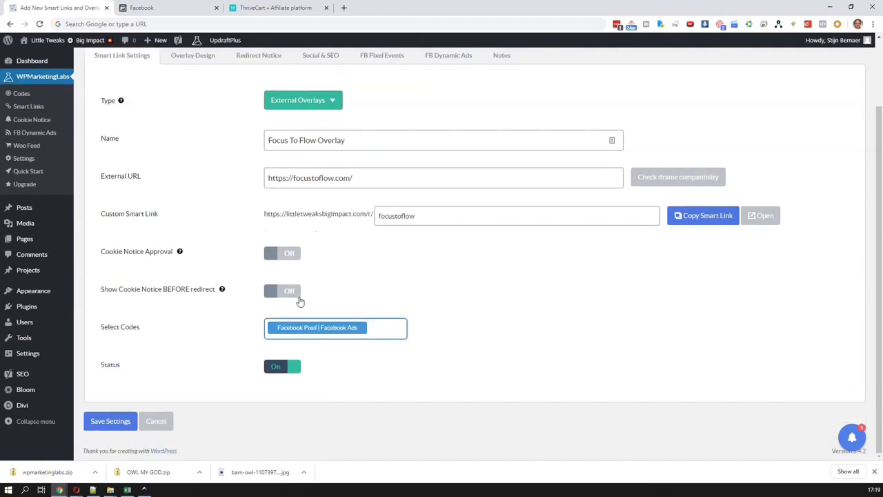
pyautogui.click(120, 423)
# Choose Social Proof Bubble as the overlay design and load its default template
pyautogui.click(200, 138)
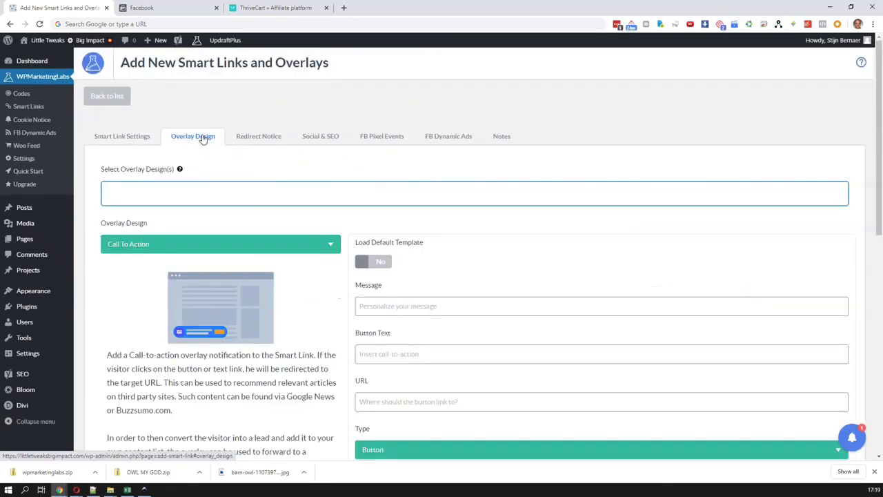
pyautogui.click(238, 251)
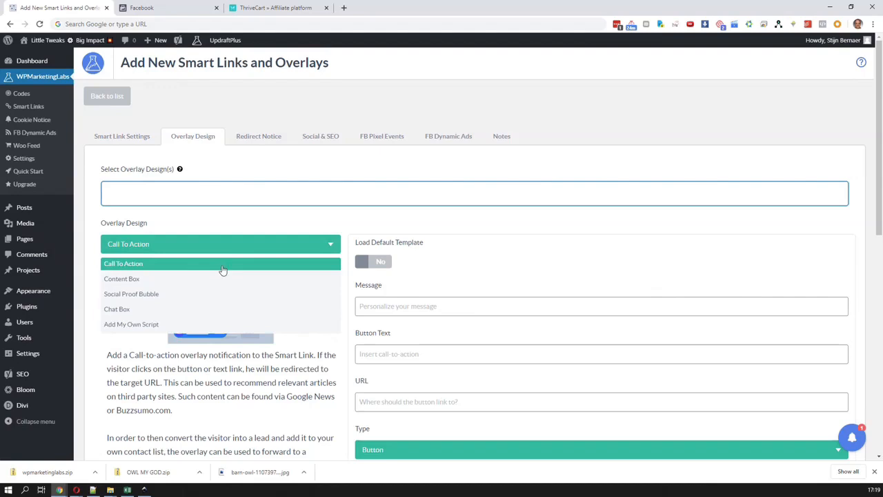
pyautogui.click(190, 303)
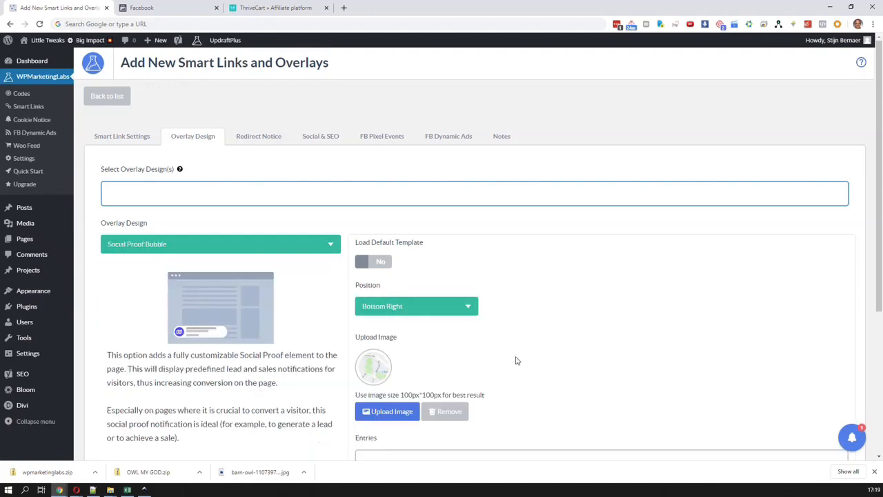
pyautogui.scroll(-1, 517, 360)
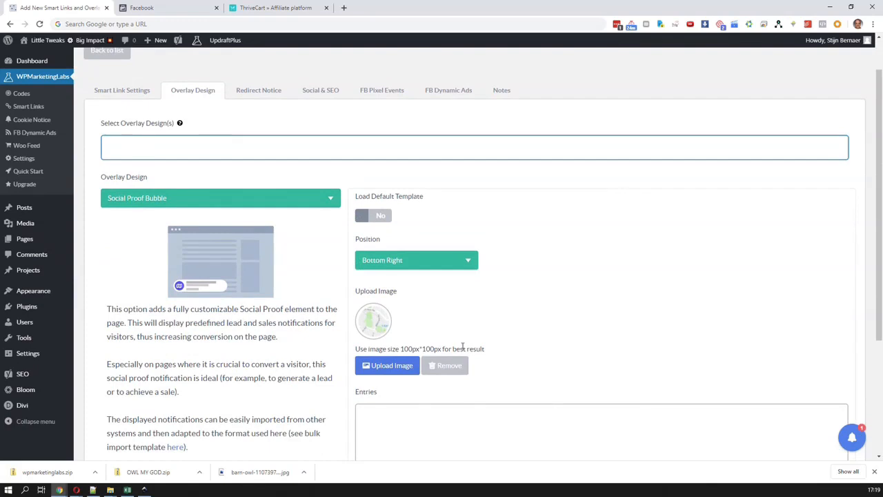
pyautogui.click(383, 217)
# Look through the default sign-up entries and the position and image options of the social proof bubble
pyautogui.scroll(-2, 511, 331)
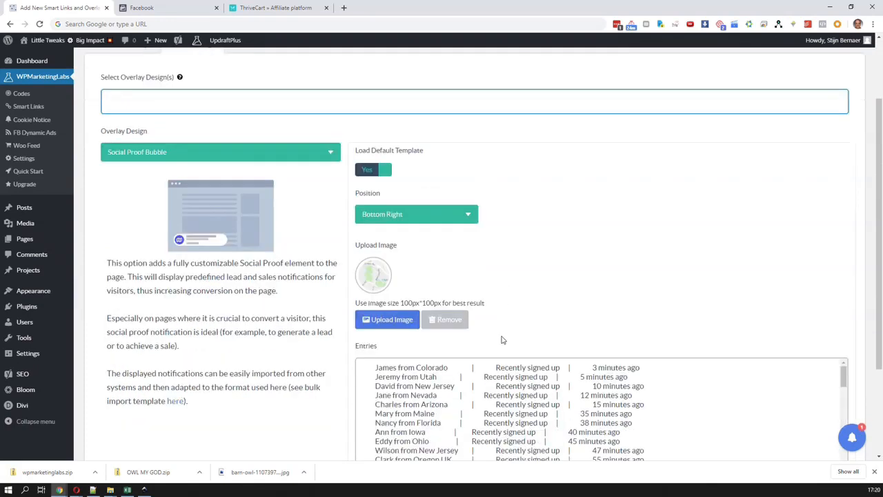
pyautogui.scroll(-2, 503, 338)
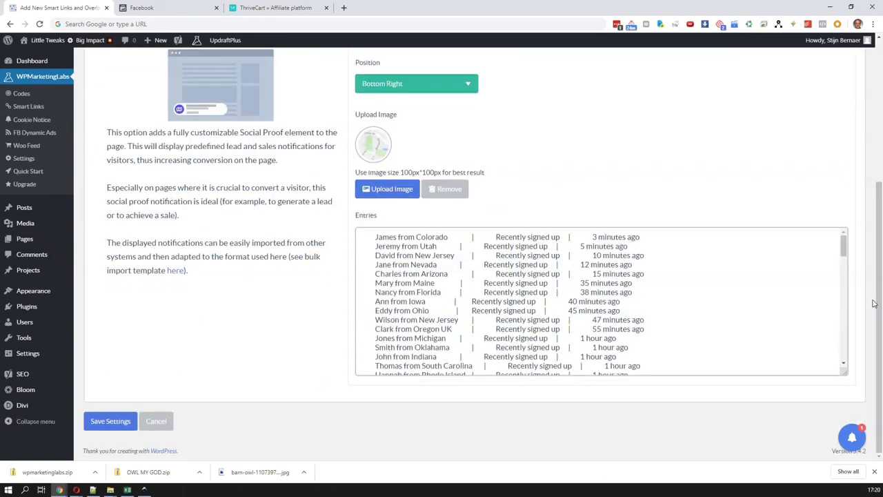
pyautogui.moveTo(843, 256); pyautogui.dragTo(195, 280)
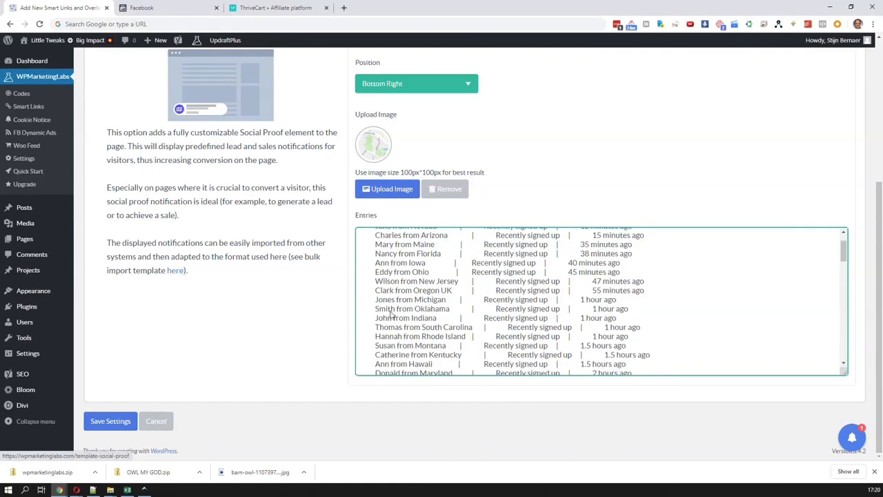
pyautogui.moveTo(847, 258); pyautogui.dragTo(776, 200)
pyautogui.scroll(2, 776, 200)
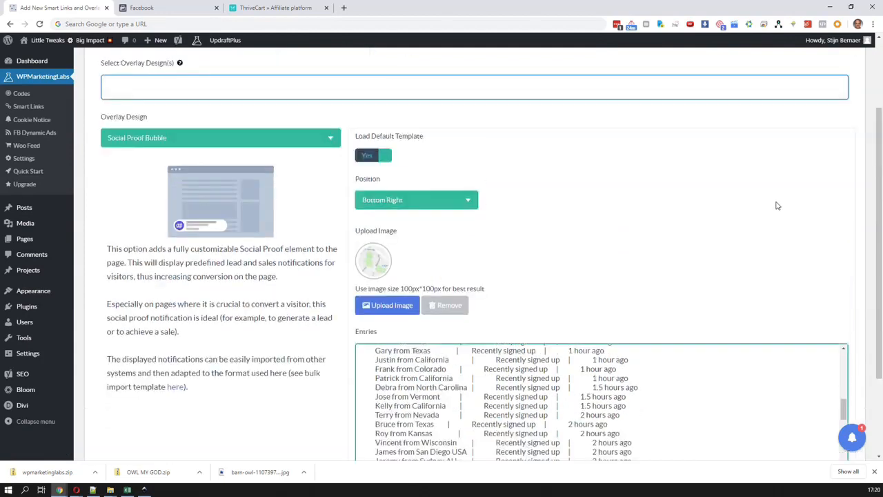
pyautogui.scroll(-2, 777, 203)
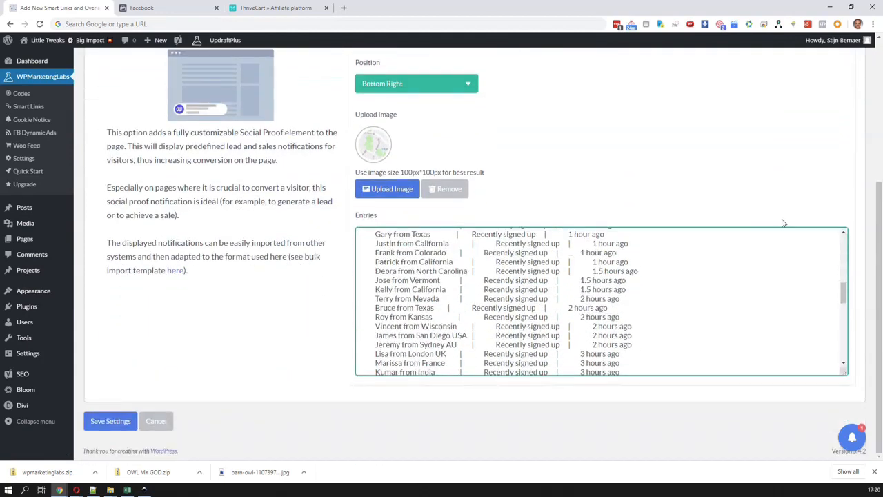
pyautogui.scroll(3, 168, 338)
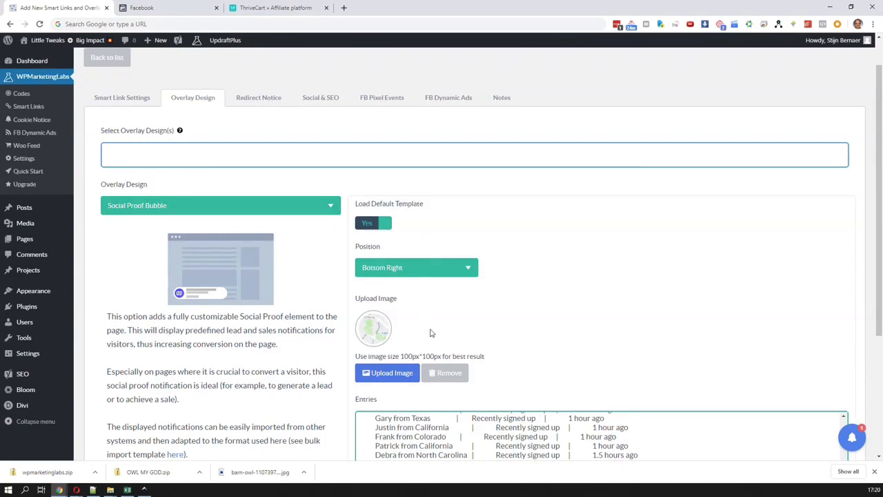
# Show the redirect notice's custom message as formatted text and load the social settings for the external page
pyautogui.click(269, 106)
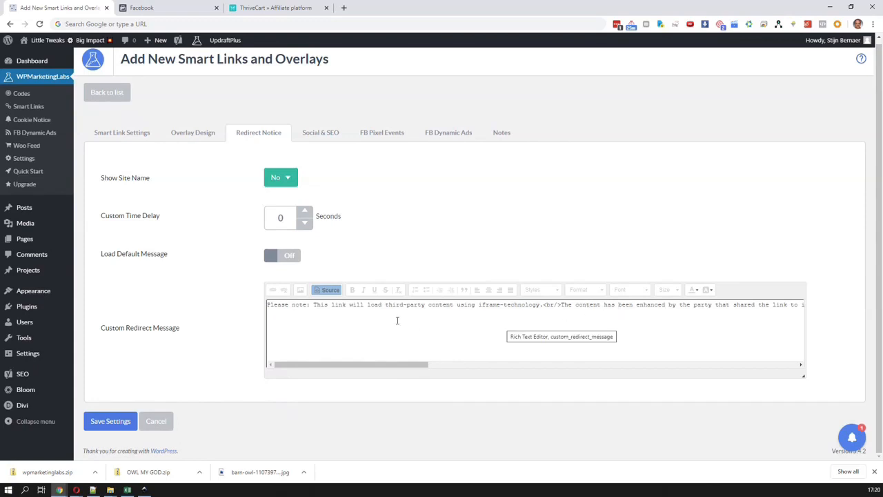
pyautogui.click(329, 293)
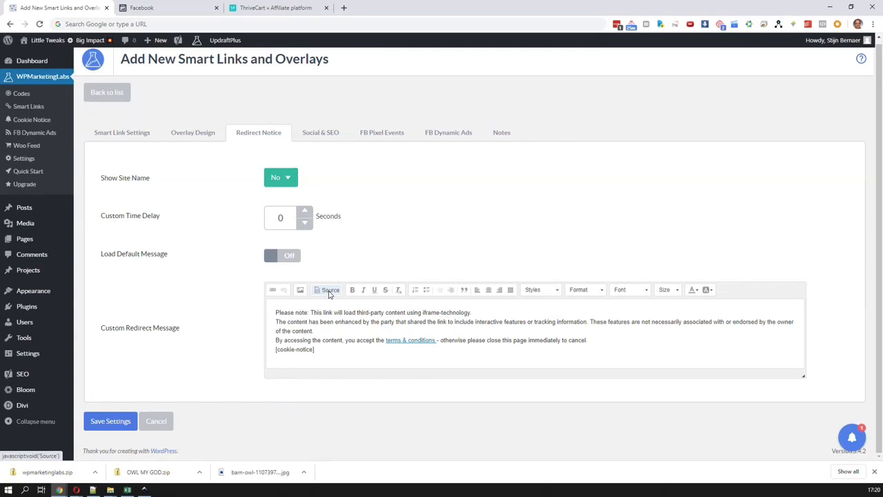
pyautogui.click(331, 137)
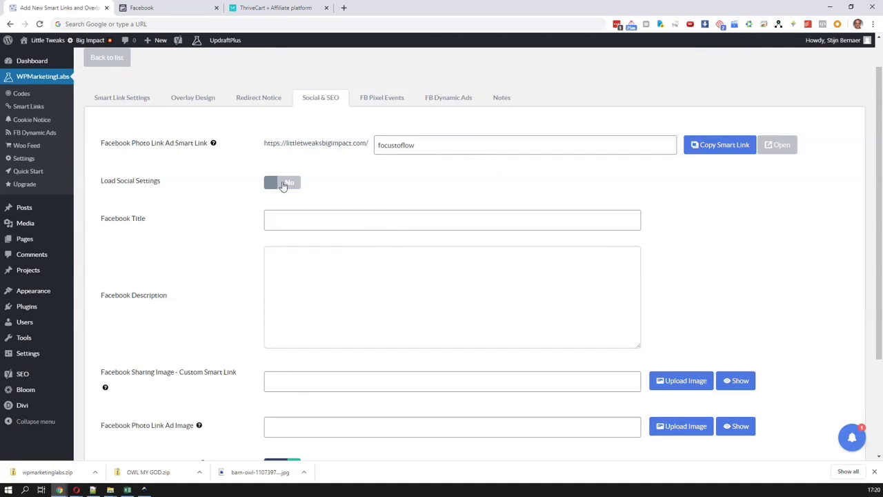
pyautogui.click(283, 183)
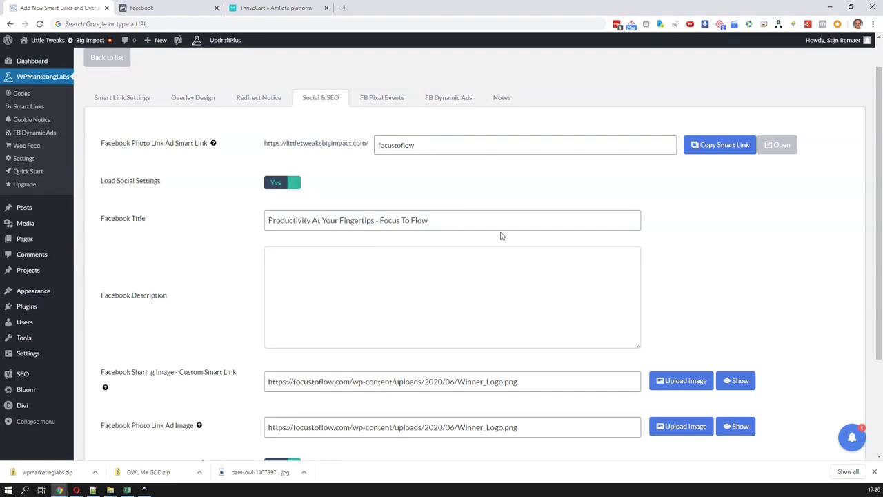
# Enable the Giphy integration in the social settings and set the animated GIF source to Trending GIFs
pyautogui.scroll(-3, 351, 183)
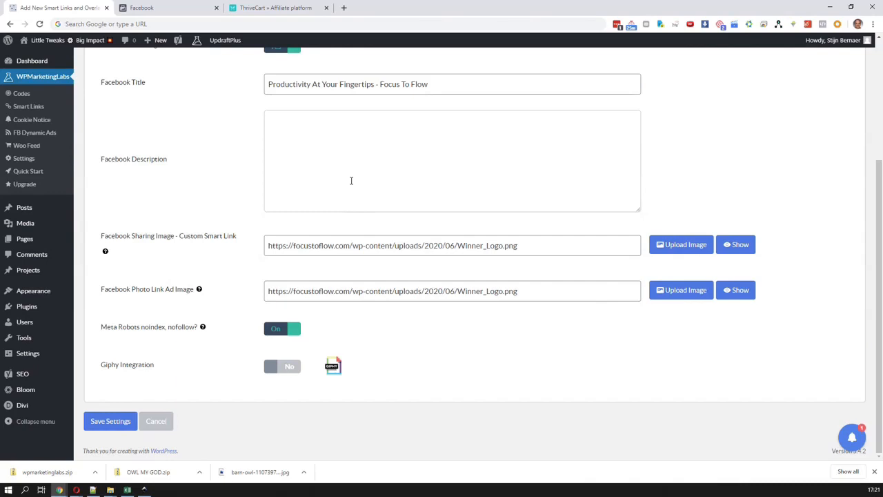
pyautogui.scroll(2, 351, 181)
pyautogui.scroll(-2, 352, 181)
pyautogui.click(287, 371)
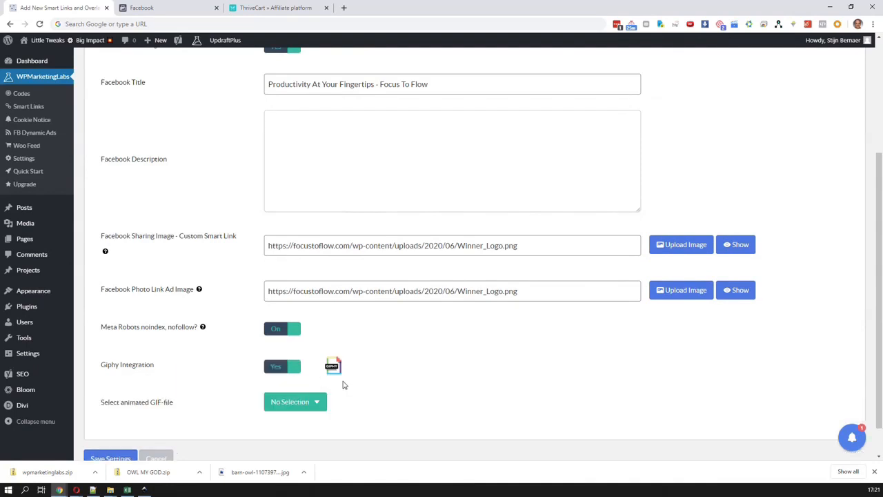
pyautogui.click(318, 402)
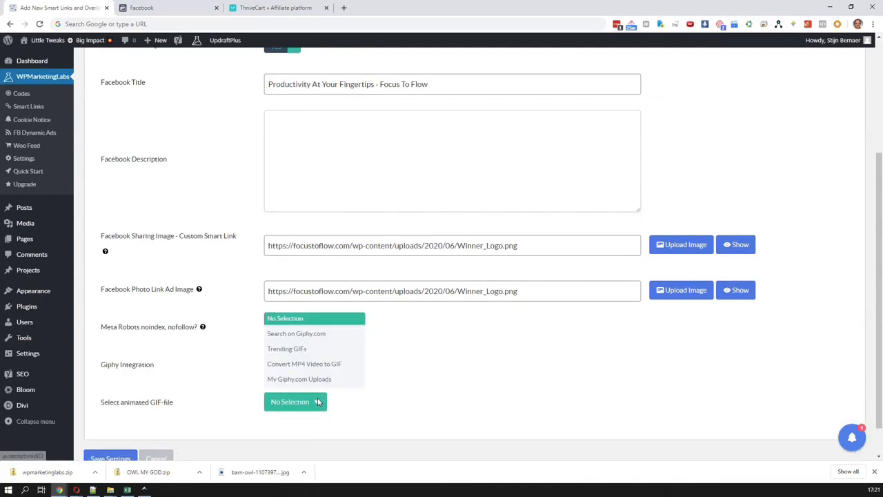
pyautogui.click(330, 352)
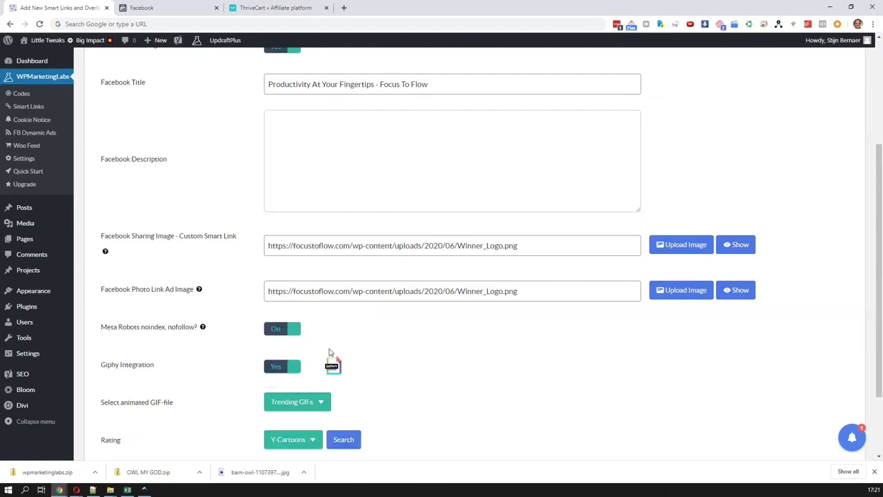
# Try to search the trending GIFs with the Y-Cartoons rating and review the available GIF sources
pyautogui.scroll(-2, 380, 399)
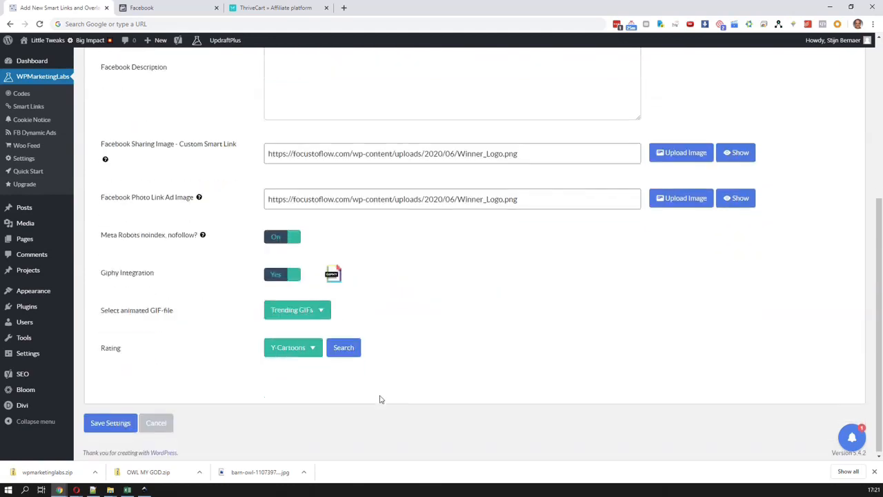
pyautogui.click(340, 349)
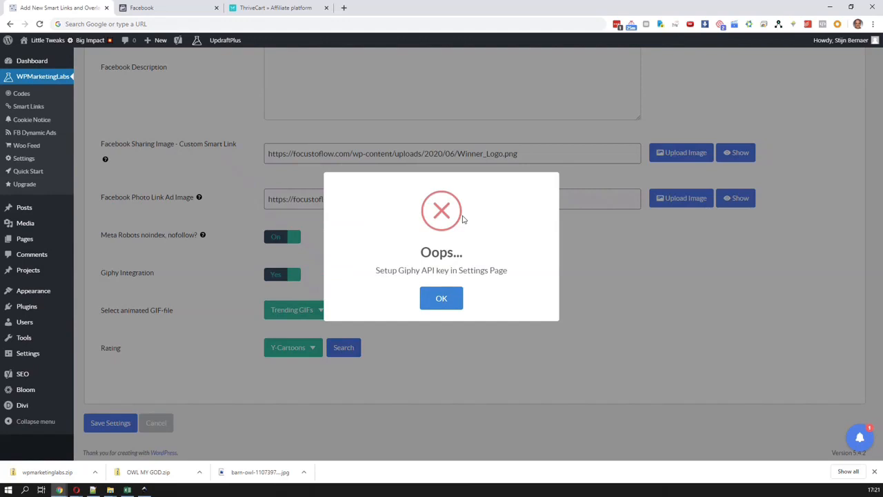
pyautogui.click(456, 300)
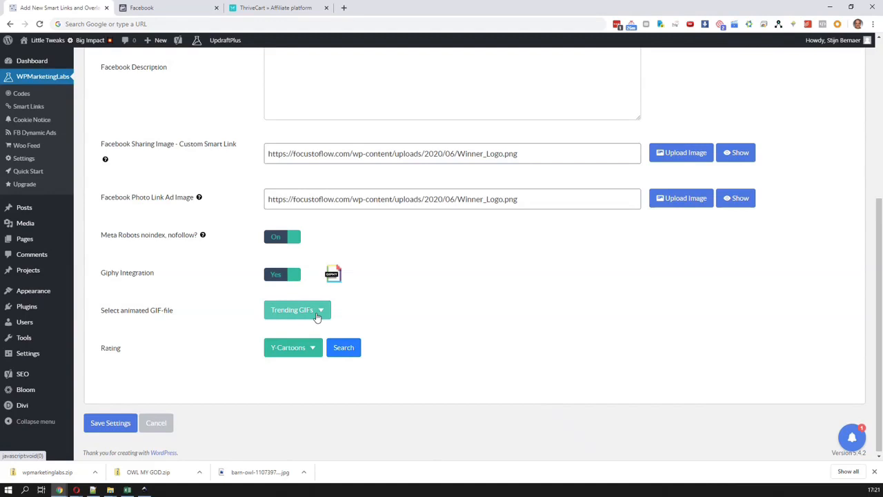
pyautogui.click(317, 314)
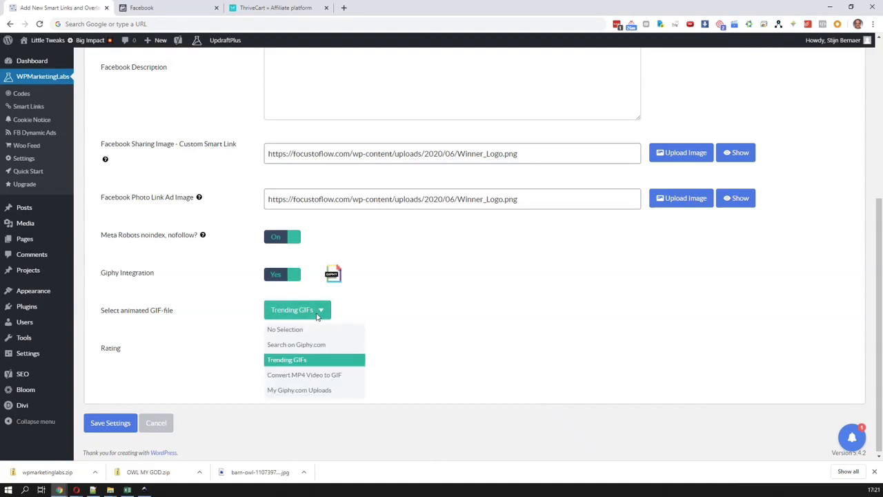
pyautogui.click(317, 314)
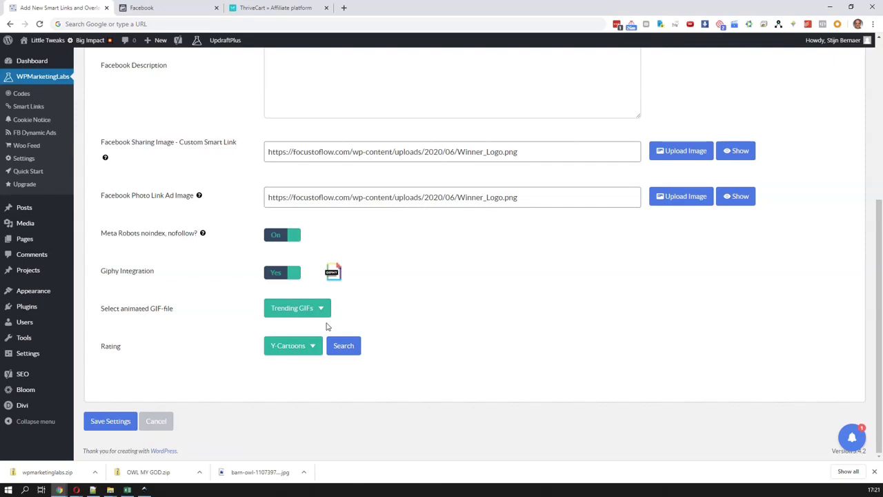
pyautogui.scroll(4, 386, 309)
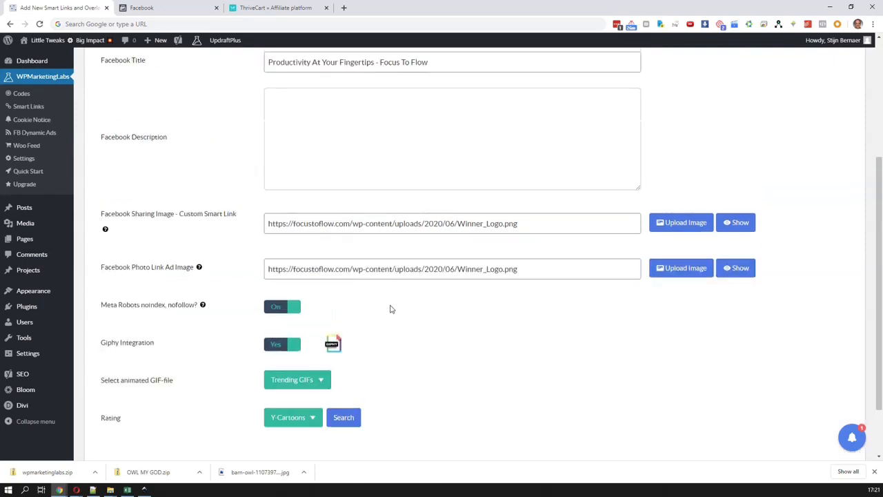
pyautogui.scroll(-4, 390, 305)
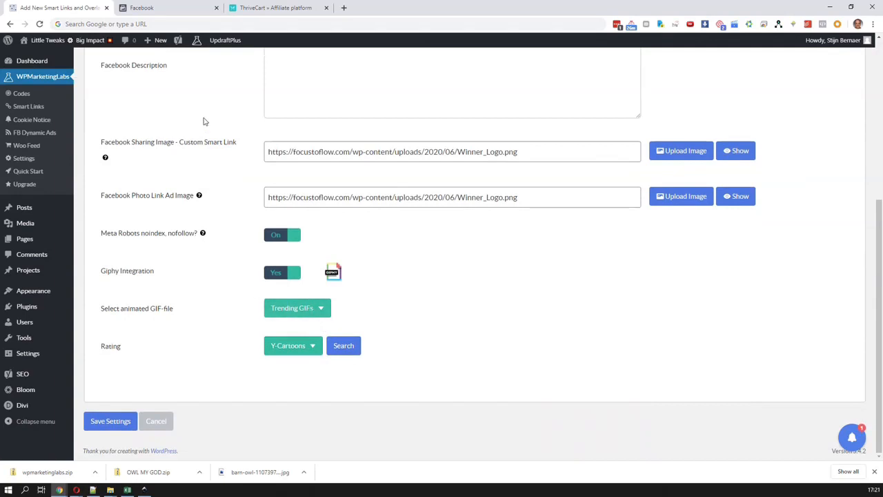
# Open the giphy.com home page in a new browser tab
pyautogui.hotkey('ctrl', 't')
pyautogui.write('giphy')
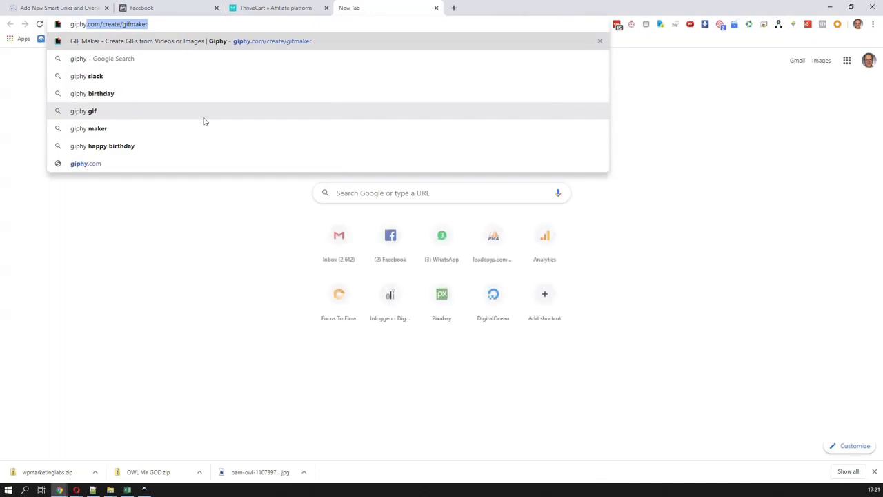
pyautogui.press('Return')
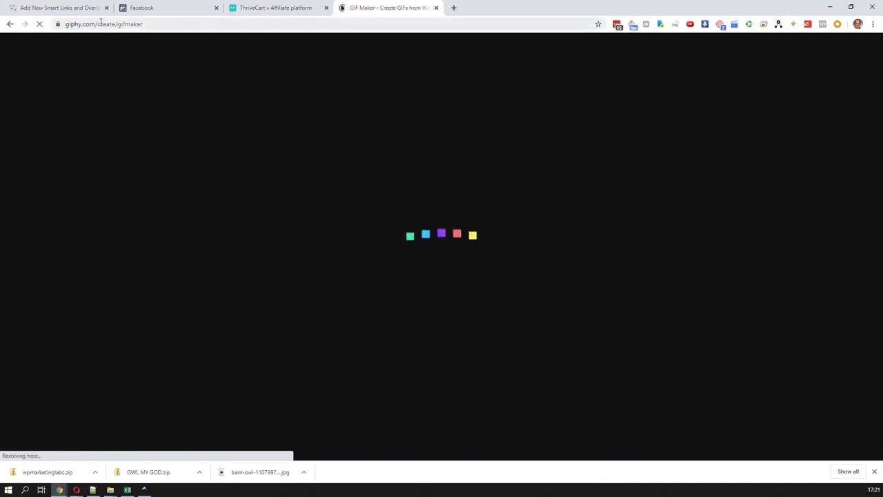
pyautogui.moveTo(100, 23); pyautogui.dragTo(199, 41)
pyautogui.press('BackSpace')
pyautogui.press('Return')
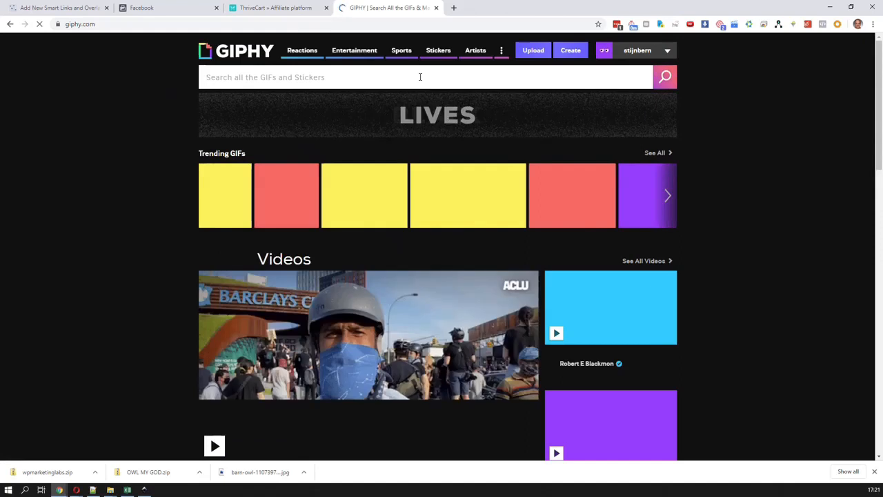
# Search Giphy for owl GIFs, correcting the search term to "owl"
pyautogui.write('own')
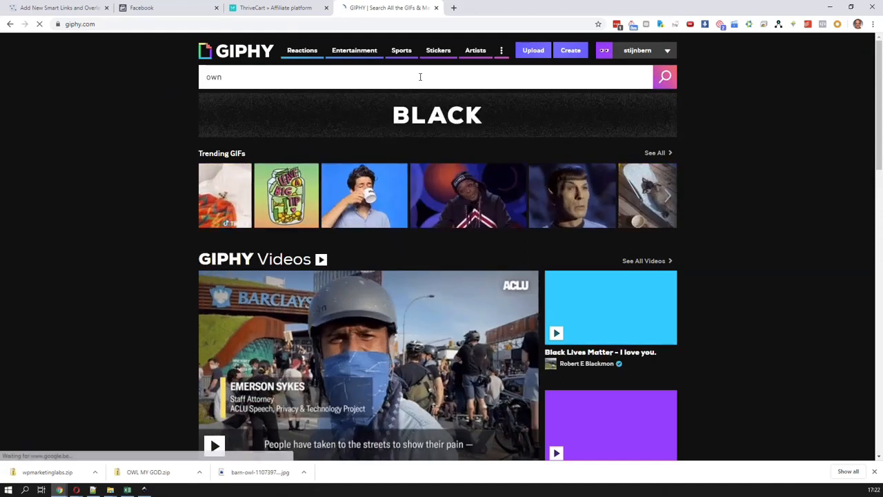
pyautogui.press('BackSpace')
pyautogui.write('l')
pyautogui.press('Return')
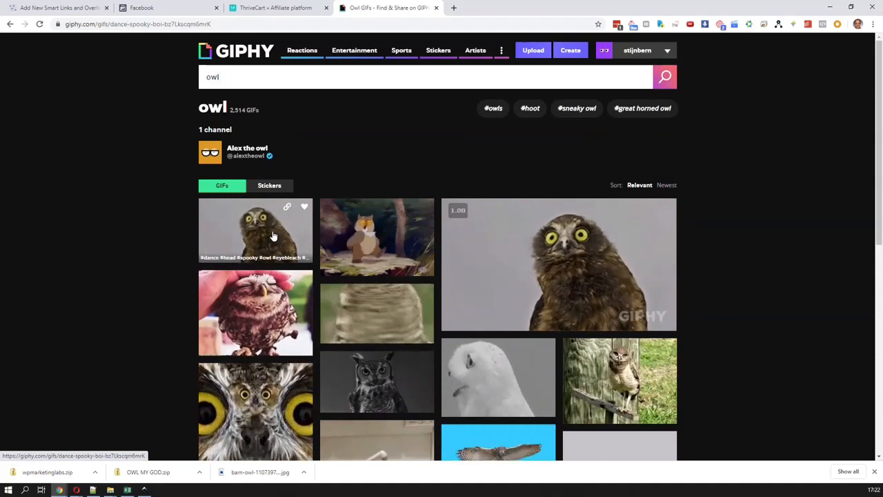
# Open the first brown owl GIF in the Giphy results and copy its direct GIF link
pyautogui.click(274, 236)
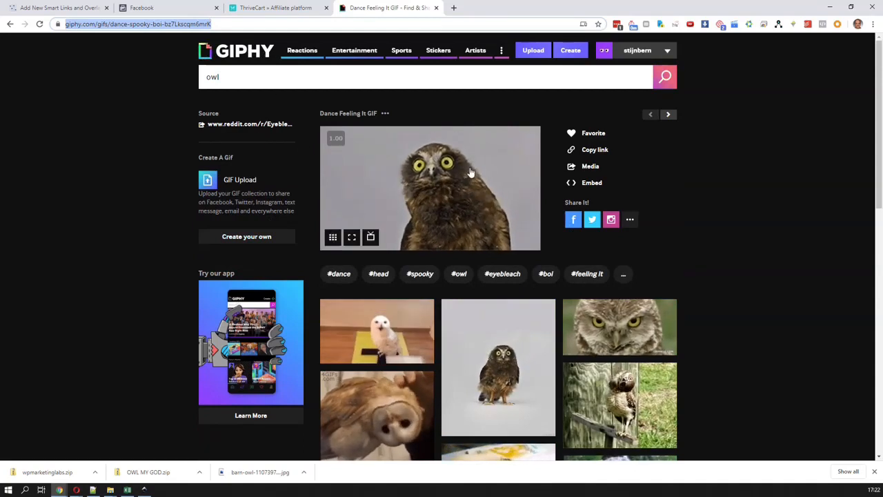
pyautogui.click(595, 150)
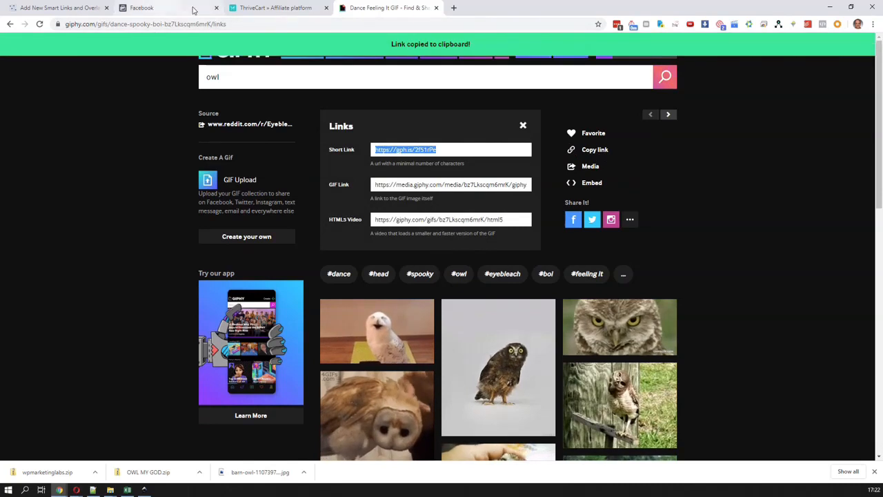
pyautogui.click(444, 187)
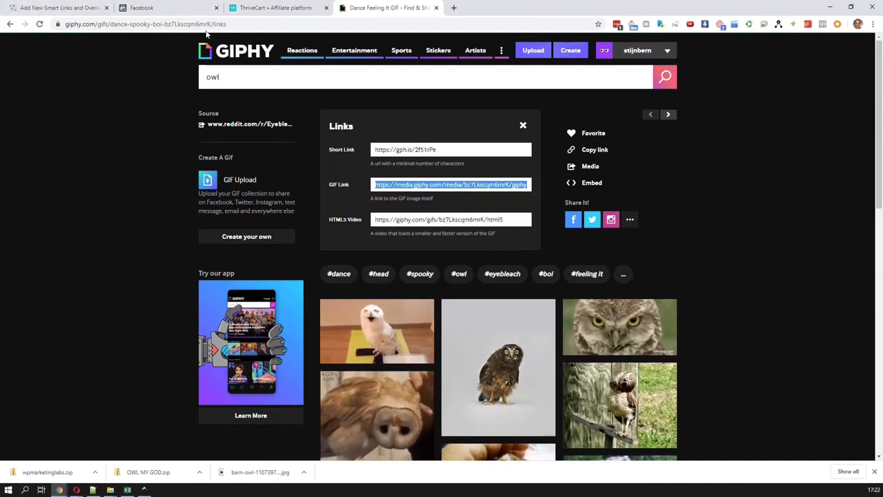
# Replace the Facebook Photo Link Ad Image of the smart link with the copied Giphy GIF link
pyautogui.click(78, 7)
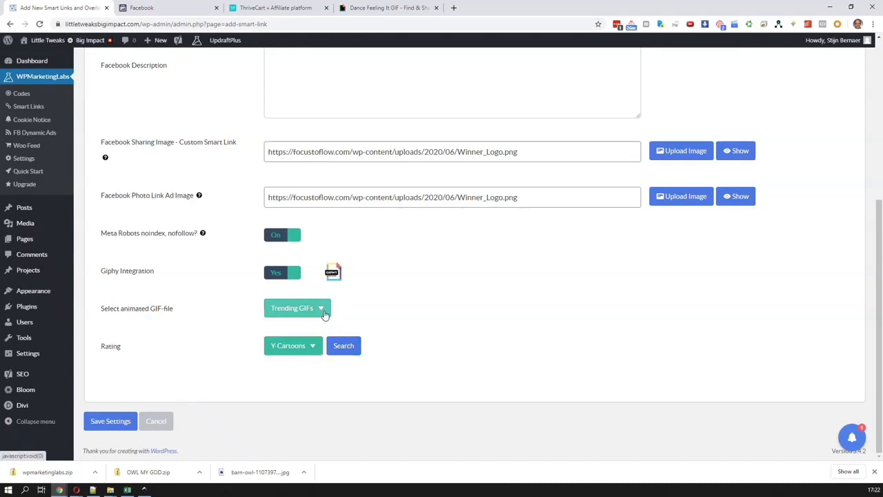
pyautogui.tripleClick(313, 202)
pyautogui.hotkey('ctrl', 'v')
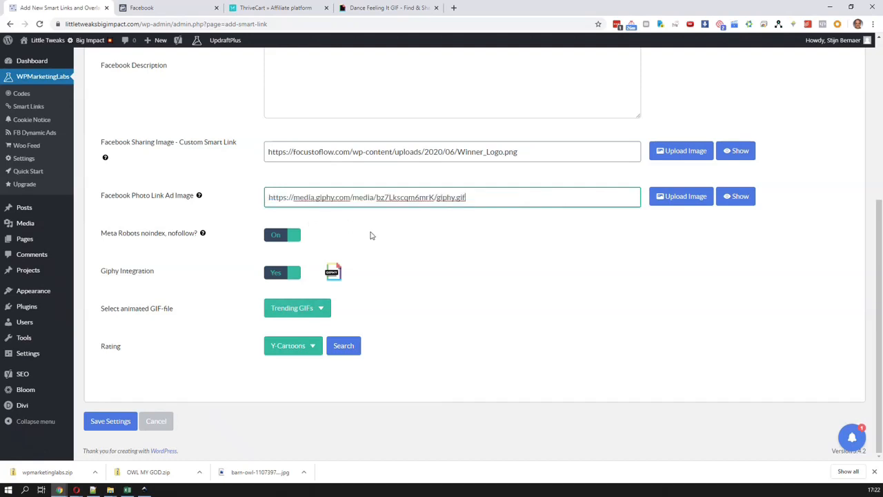
pyautogui.scroll(3, 505, 303)
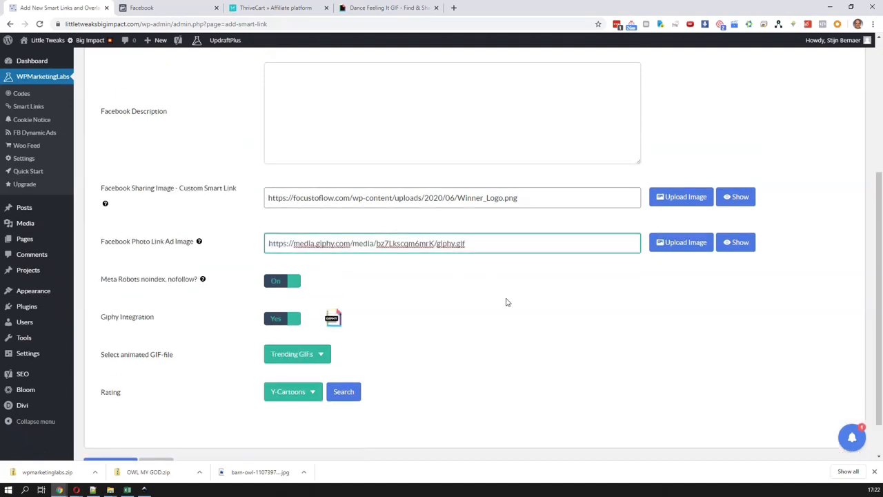
pyautogui.scroll(3, 506, 299)
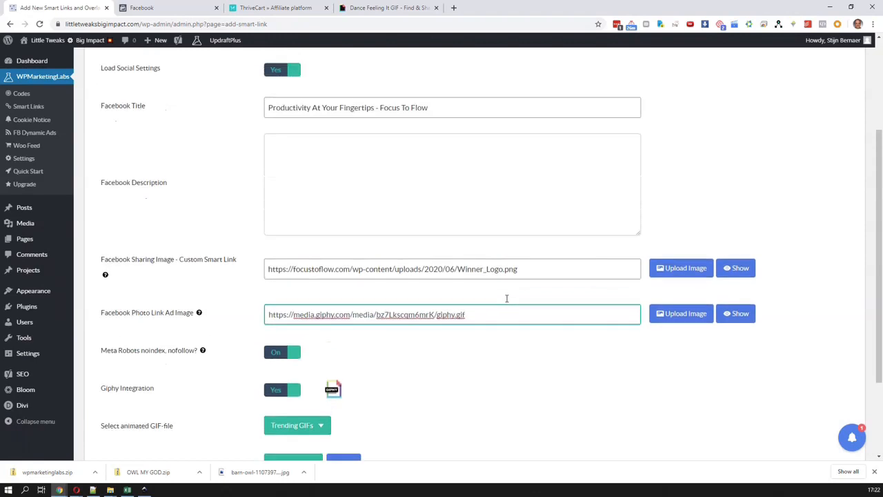
pyautogui.scroll(-3, 507, 299)
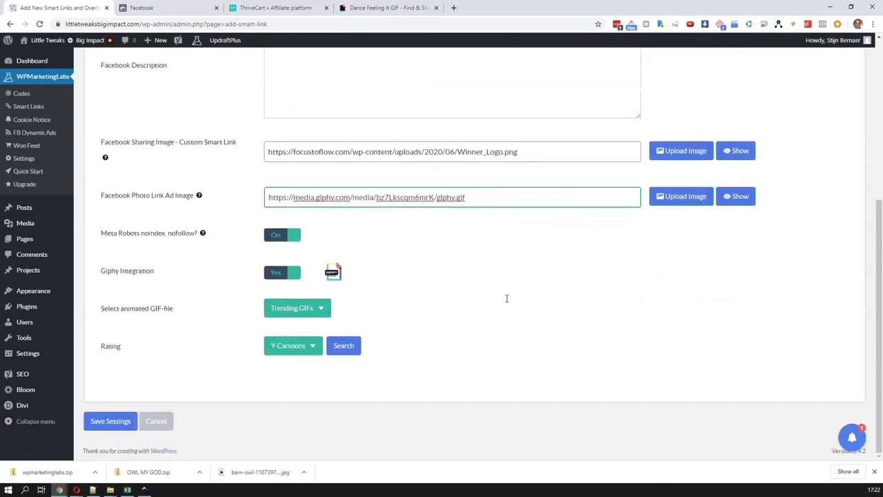
# Return to Giphy, open the GIF of the owl being petted on the head and copy its direct GIF link
pyautogui.click(348, 8)
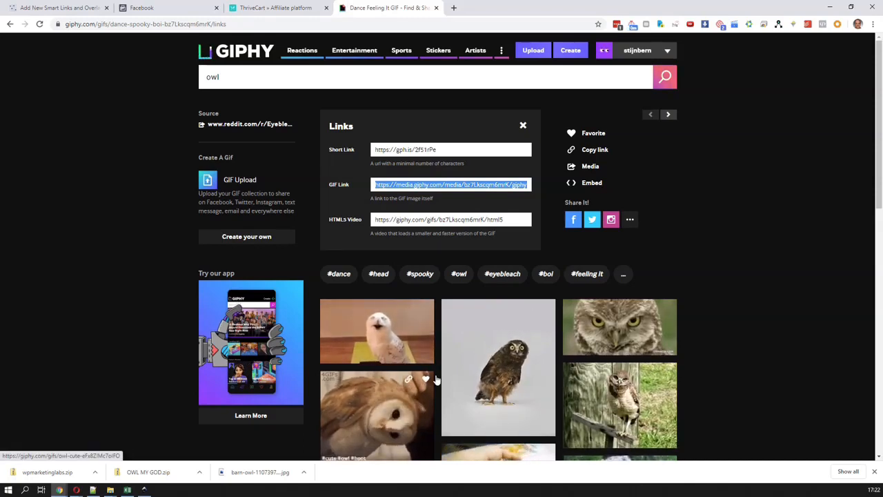
pyautogui.scroll(-1, 523, 405)
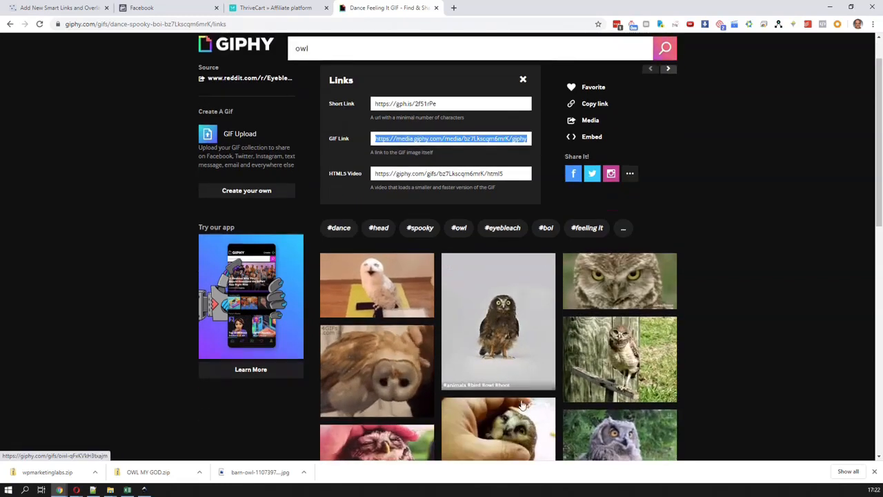
pyautogui.scroll(-1, 523, 406)
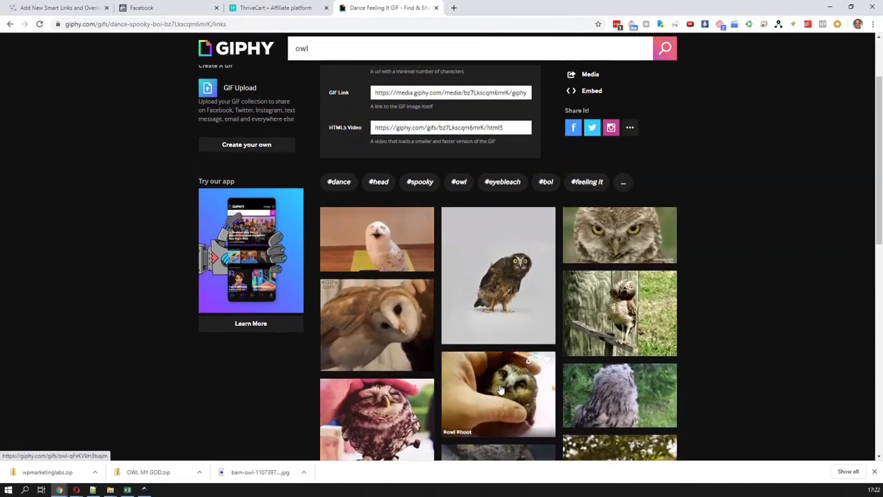
pyautogui.scroll(-1, 483, 392)
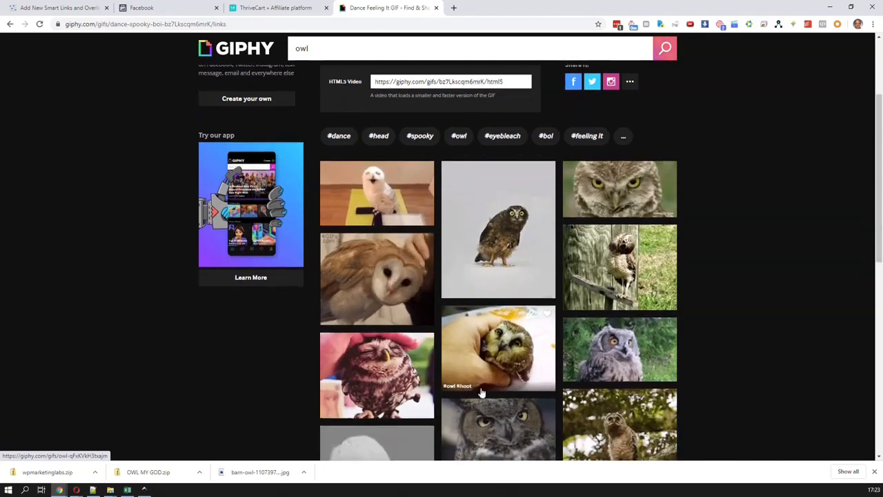
pyautogui.click(377, 374)
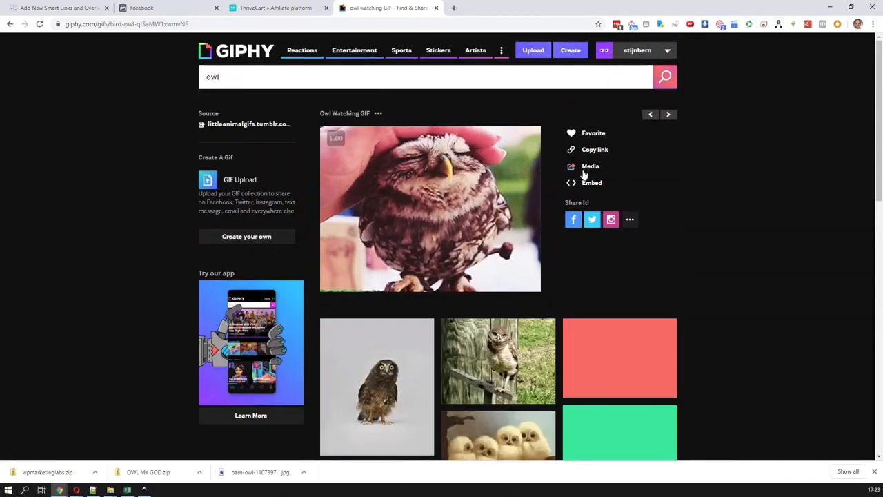
pyautogui.click(588, 167)
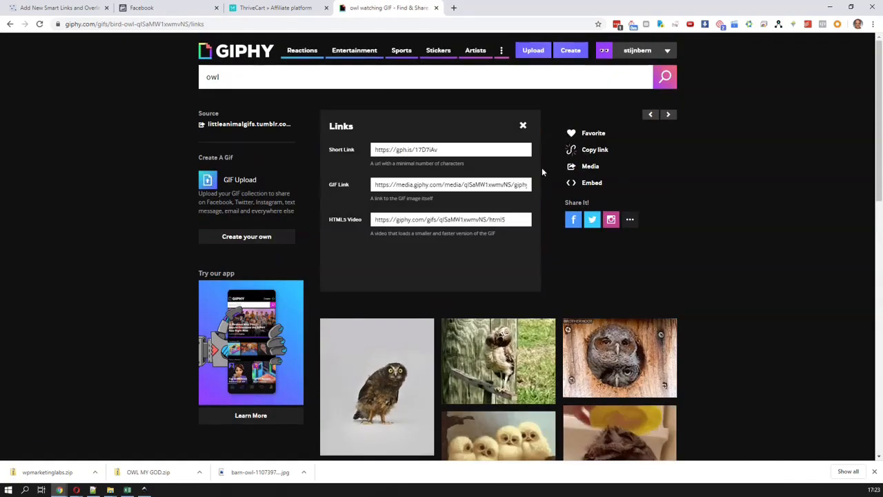
pyautogui.click(462, 184)
pyautogui.hotkey('ctrl', 'c')
# Replace the Facebook Sharing Image for the custom smart link with the GIF link of the petted owl
pyautogui.click(154, 9)
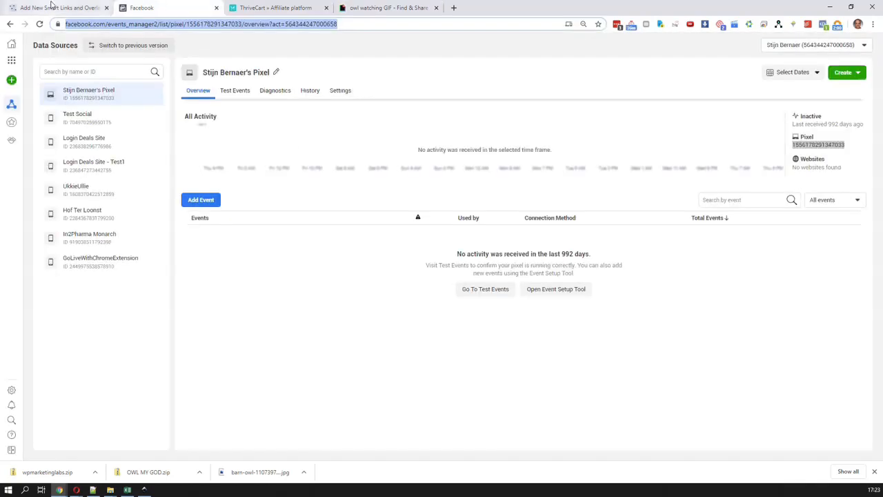
pyautogui.click(52, 7)
pyautogui.scroll(3, 414, 260)
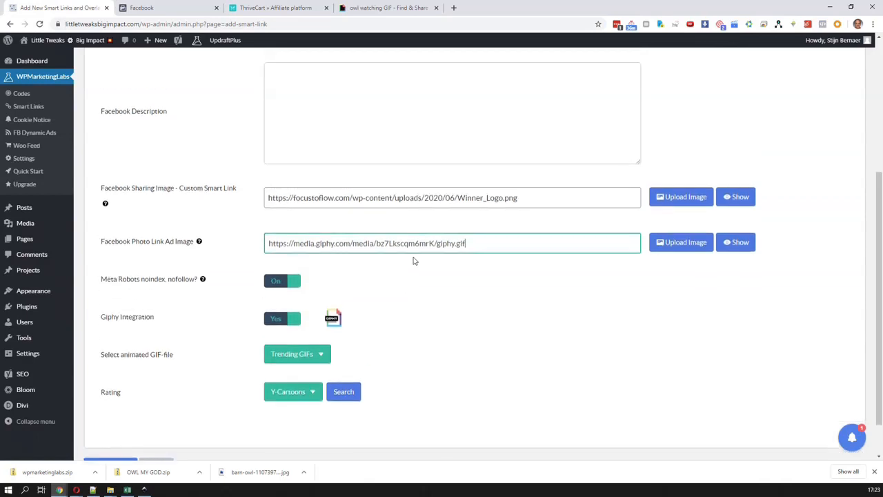
pyautogui.click(334, 175)
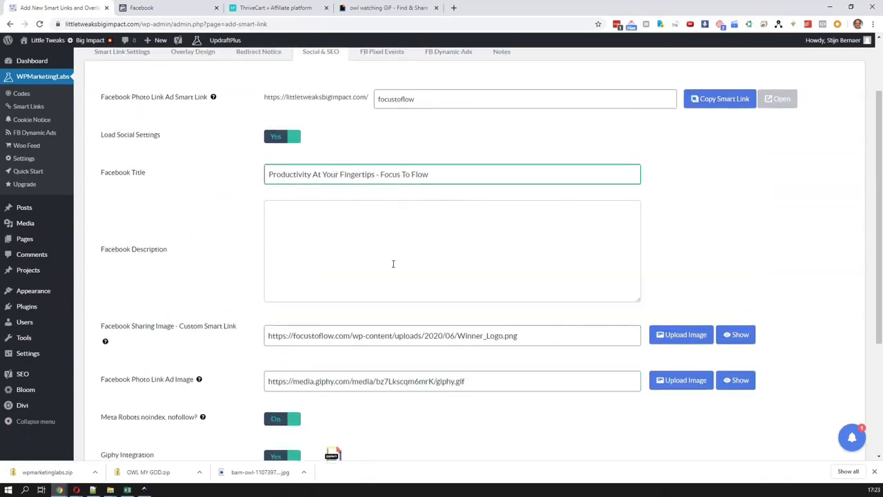
pyautogui.tripleClick(388, 336)
pyautogui.hotkey('ctrl', 'v')
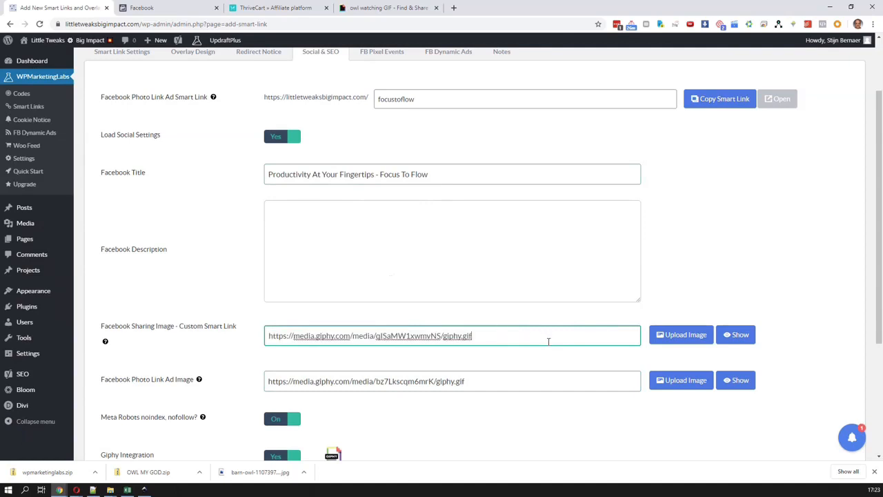
# Save the external overlay smart link settings and dismiss the status dialog
pyautogui.scroll(-1, 548, 340)
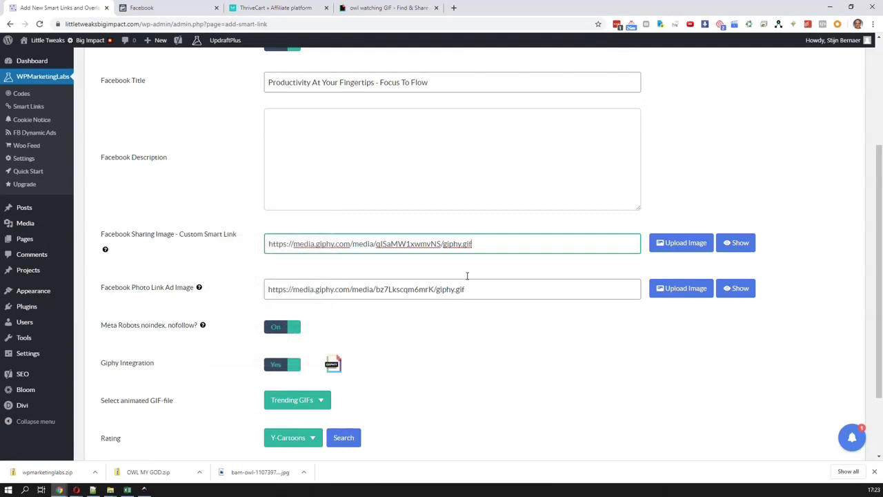
pyautogui.scroll(-1, 391, 361)
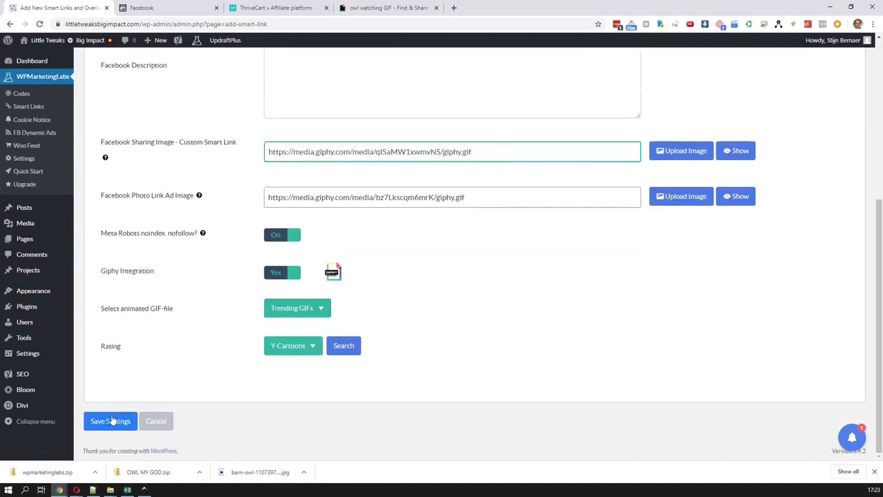
pyautogui.click(111, 421)
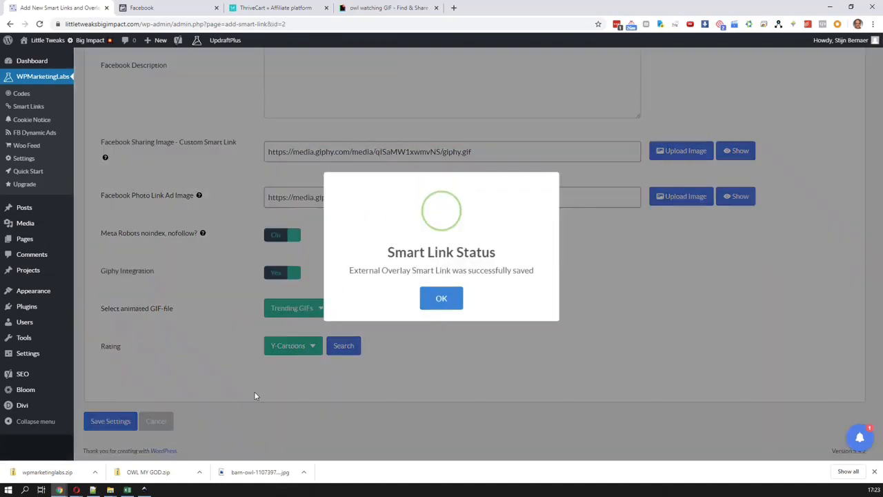
pyautogui.click(442, 298)
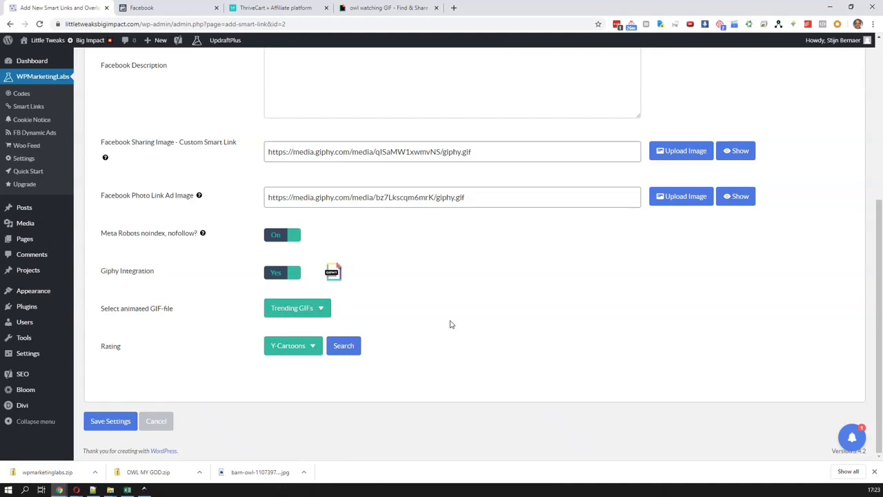
# Open facebook.com in a new browser tab
pyautogui.scroll(4, 450, 324)
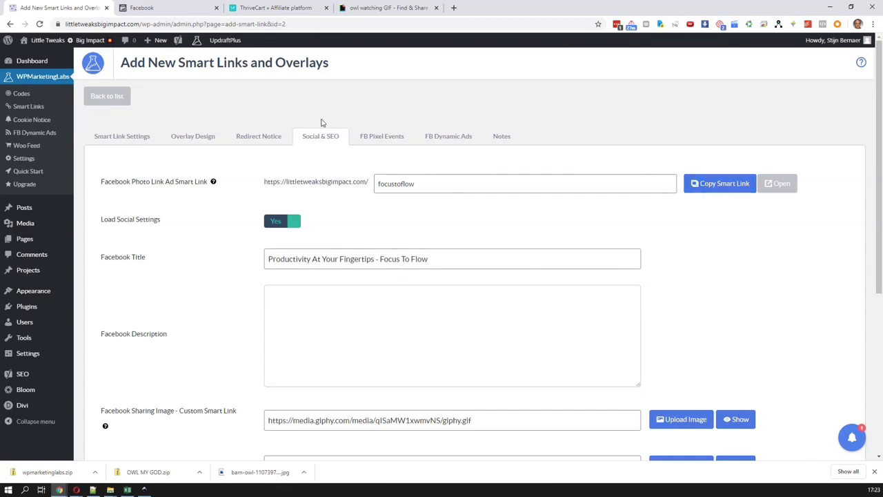
pyautogui.hotkey('ctrl', 't')
pyautogui.write('facebook.com')
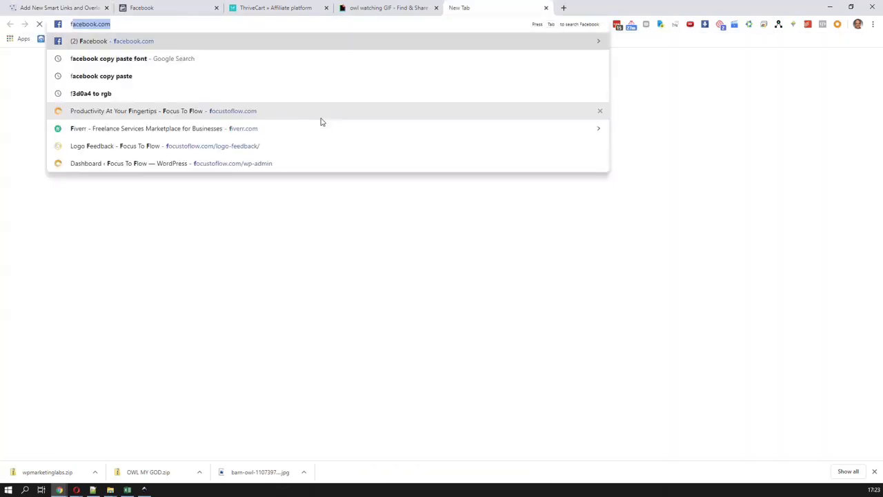
pyautogui.press('Return')
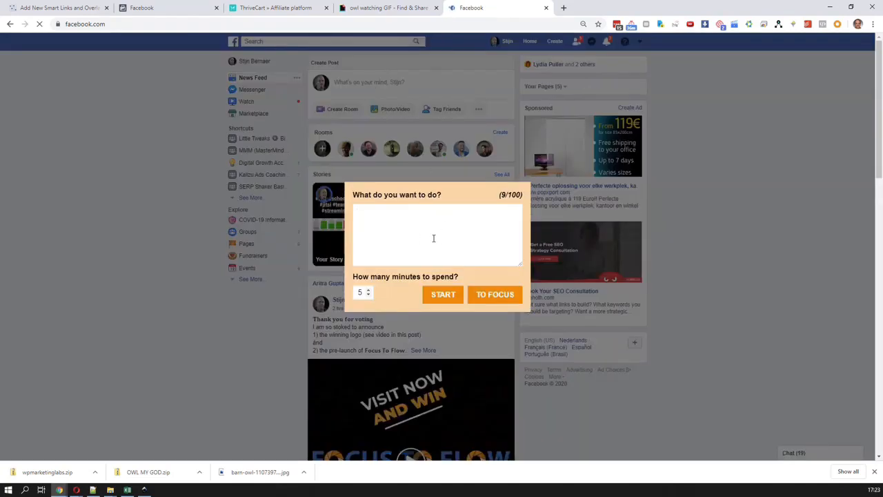
# Enter "doing a real thing with" plus the contact's first name as the focus task and start the 5-minute session
pyautogui.write('doing a')
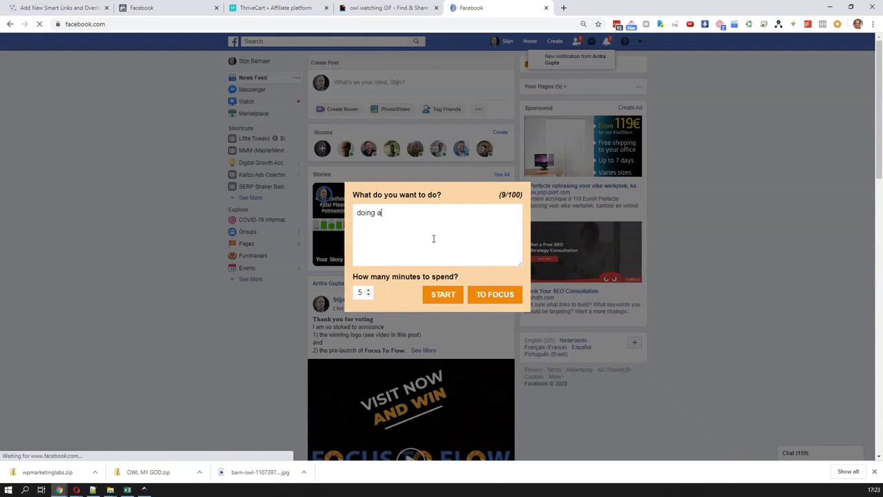
pyautogui.write(' dem')
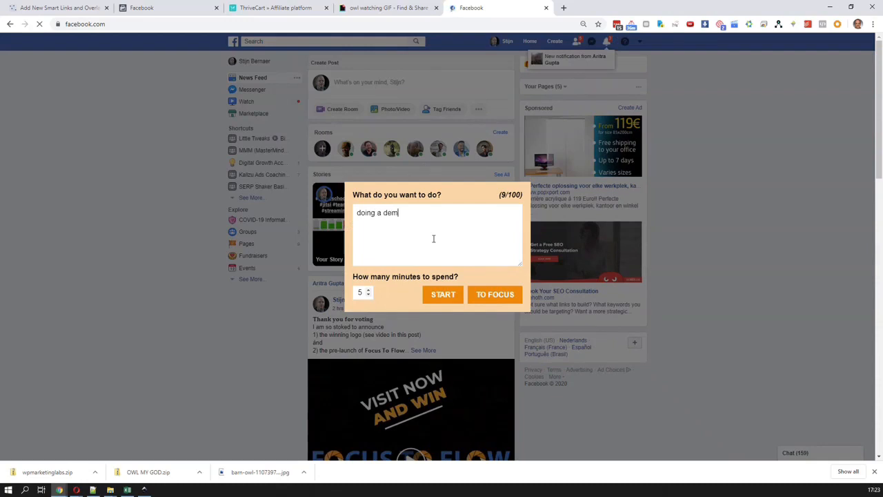
pyautogui.write('o with Reto')
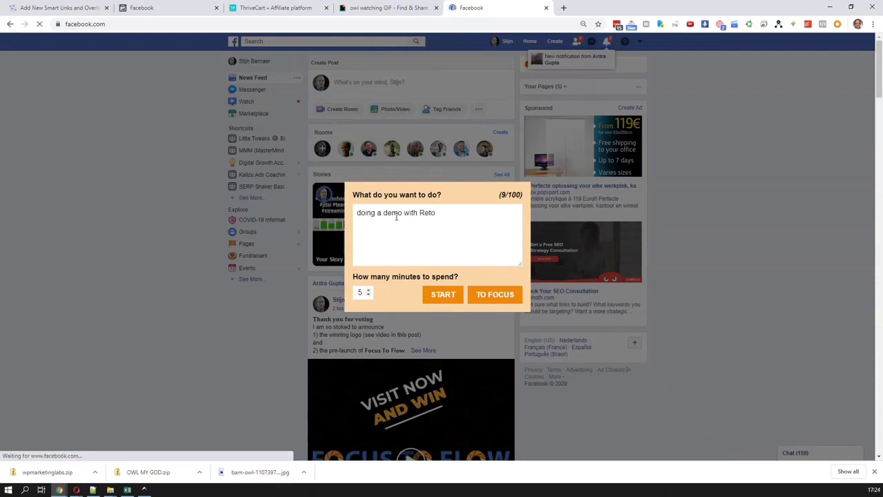
pyautogui.doubleClick(397, 214)
pyautogui.write('real thing')
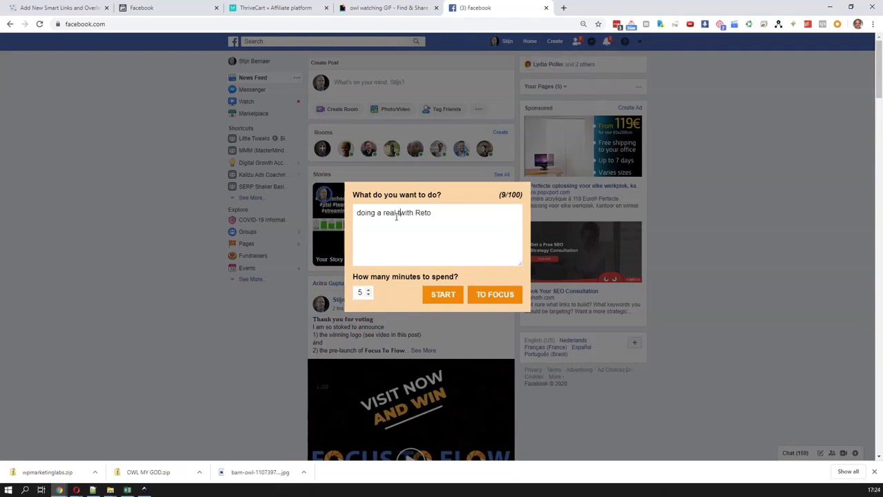
pyautogui.click(443, 295)
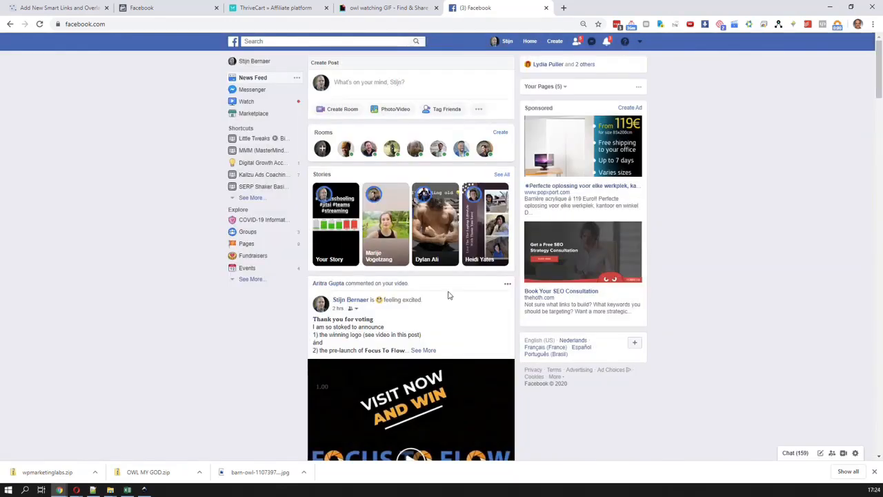
pyautogui.click(373, 84)
pyautogui.write('https://littletweaksbigimpact.com/focustoflow')
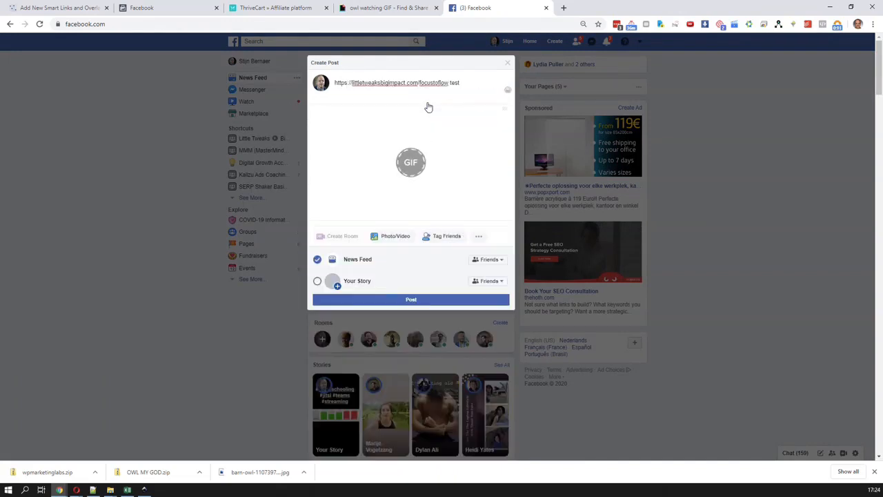
pyautogui.click(435, 115)
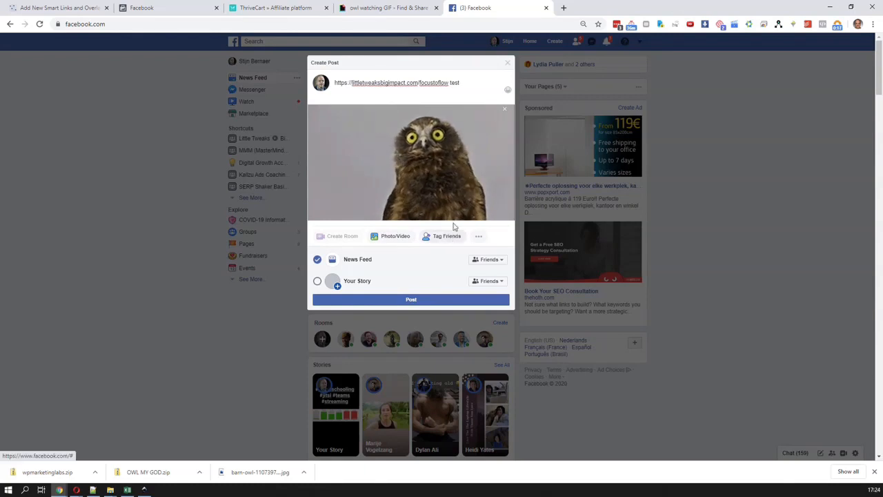
# Restrict the post's News Feed audience to Only me and publish it
pyautogui.click(501, 261)
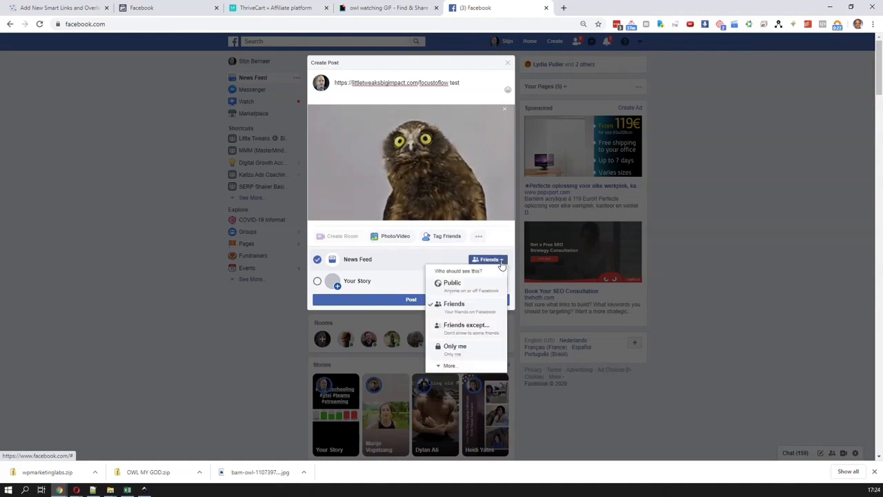
pyautogui.click(472, 350)
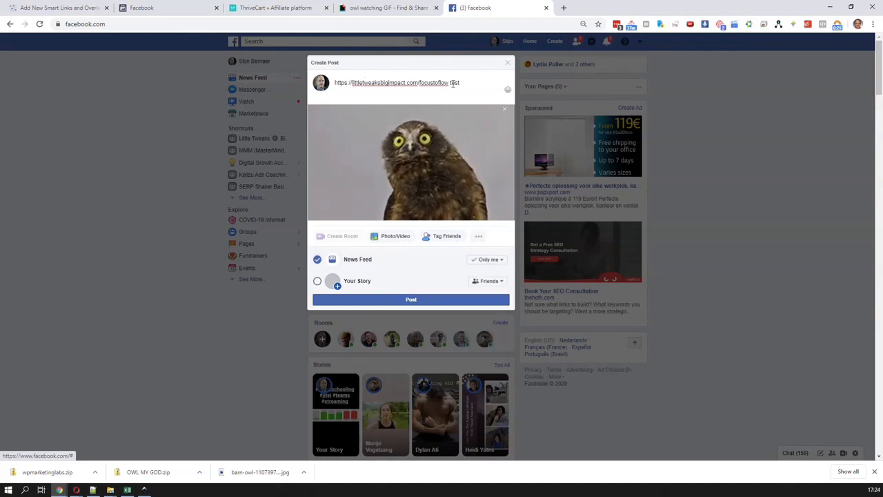
pyautogui.click(411, 300)
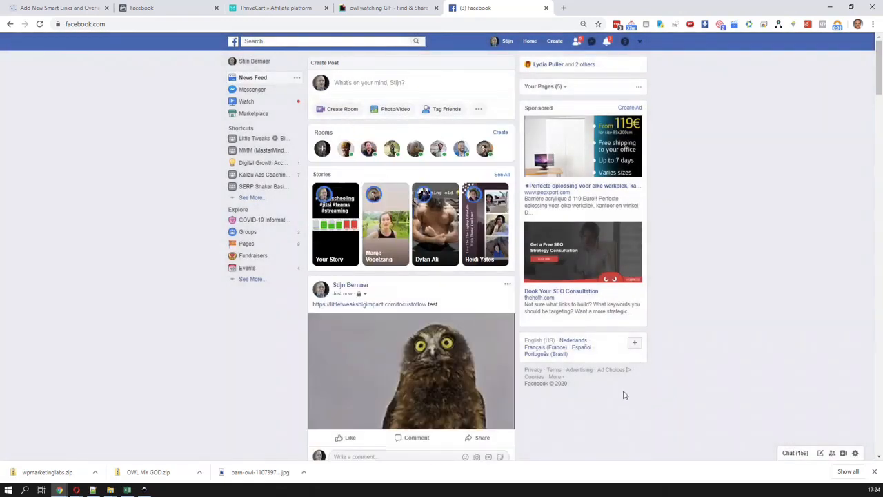
# Open the focustoflow smart link from the newly published test post
pyautogui.scroll(-1, 625, 396)
pyautogui.scroll(-1, 626, 395)
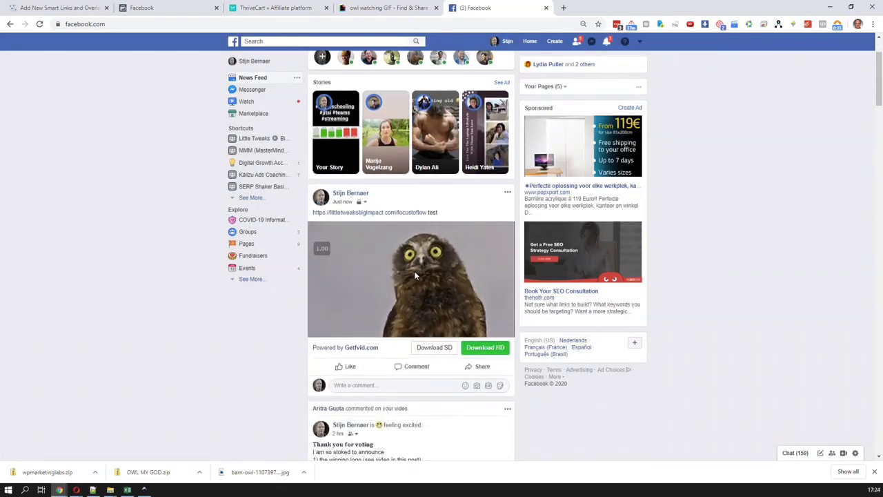
pyautogui.click(404, 216)
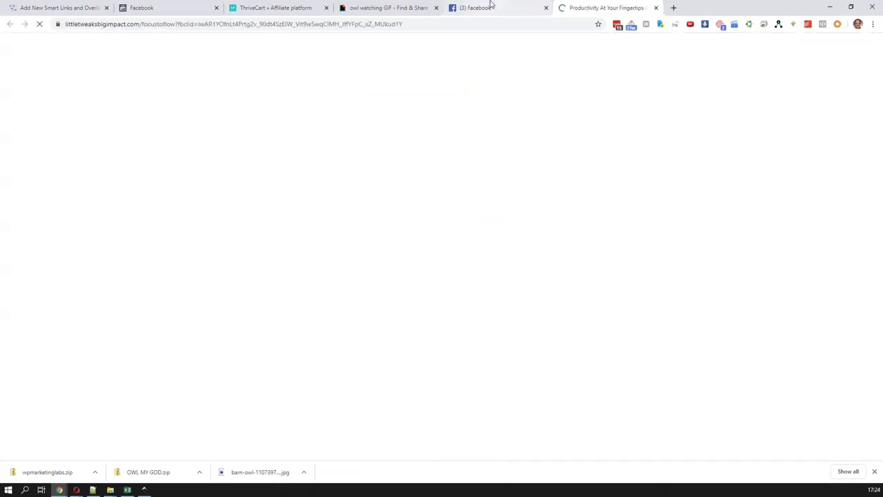
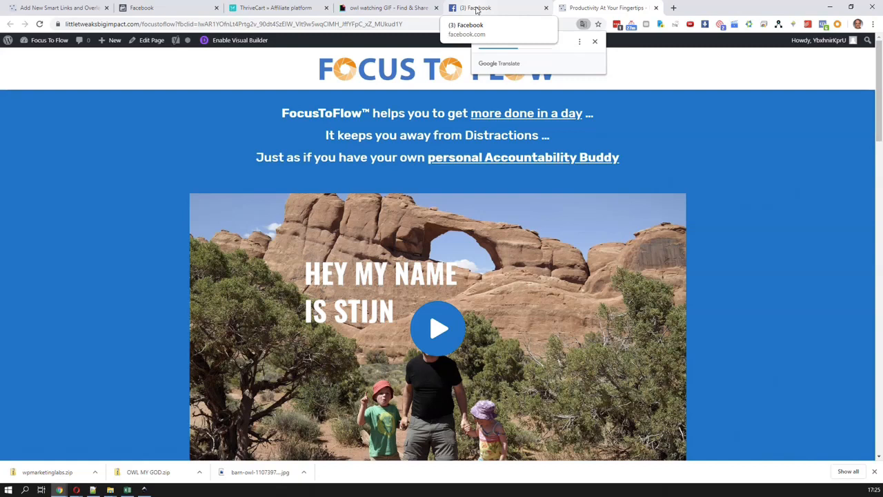
# Check the owl GIF playback in the published Facebook test post and open the smart link from its preview image
pyautogui.click(477, 8)
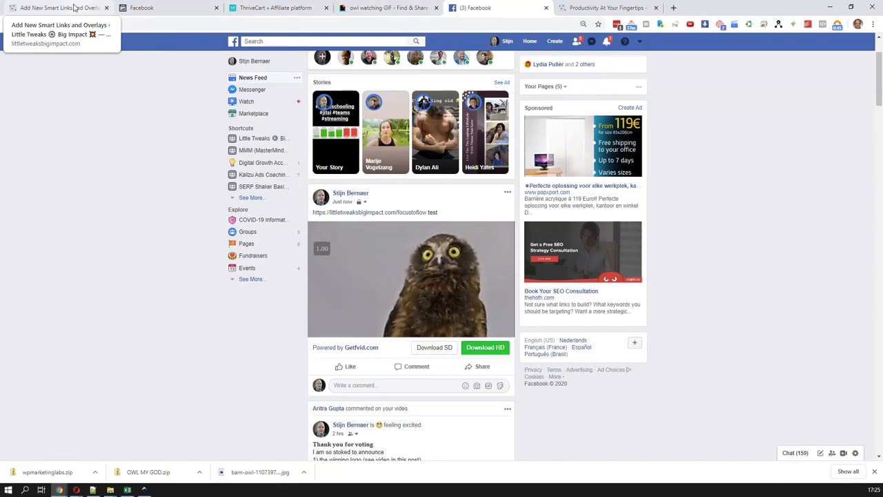
pyautogui.click(421, 276)
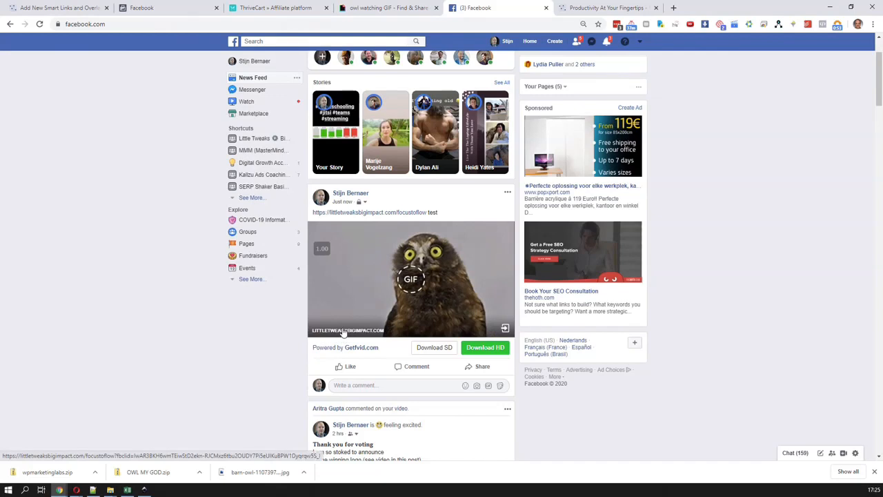
pyautogui.click(505, 329)
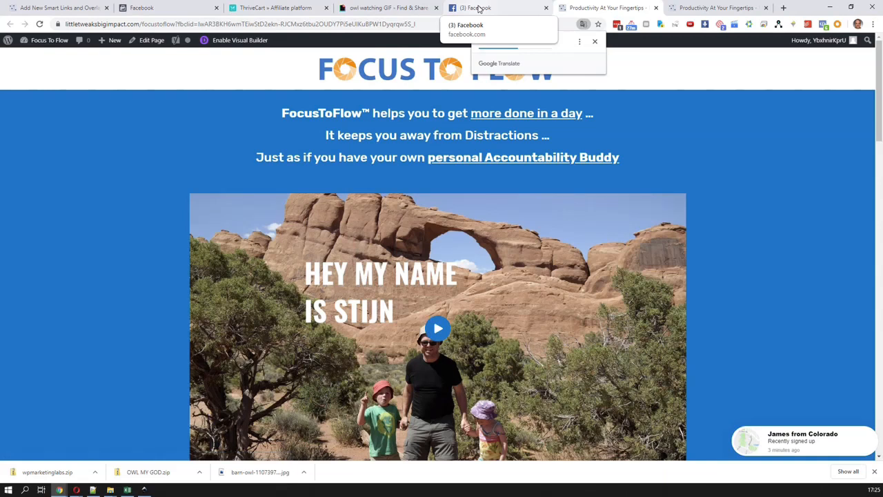
pyautogui.click(479, 9)
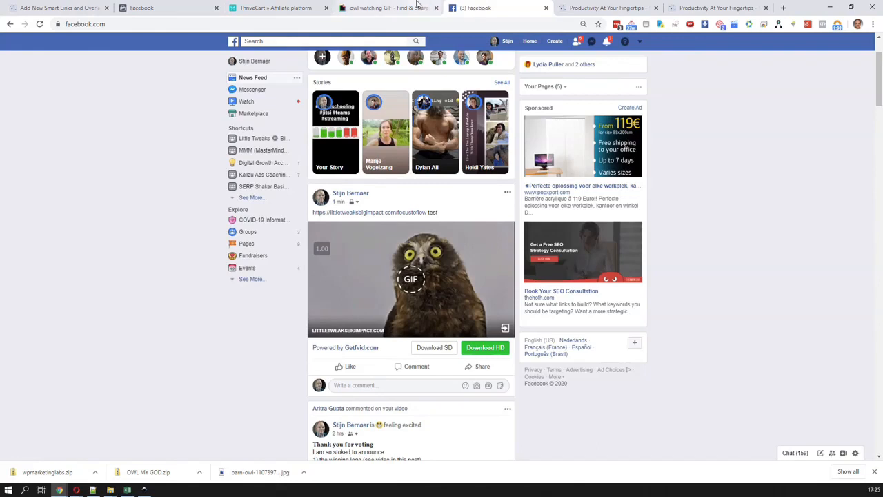
pyautogui.scroll(2, 449, 117)
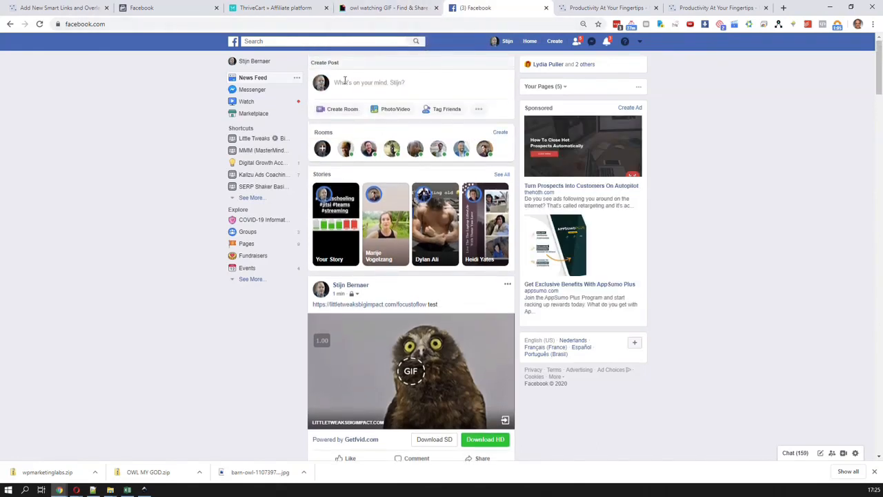
pyautogui.click(347, 81)
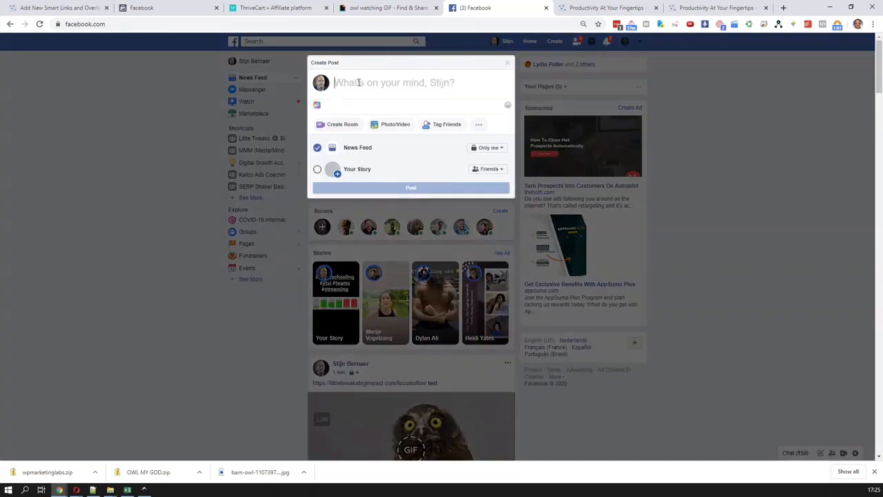
pyautogui.write('https://littletweaksbigimpact.com/focustoflow')
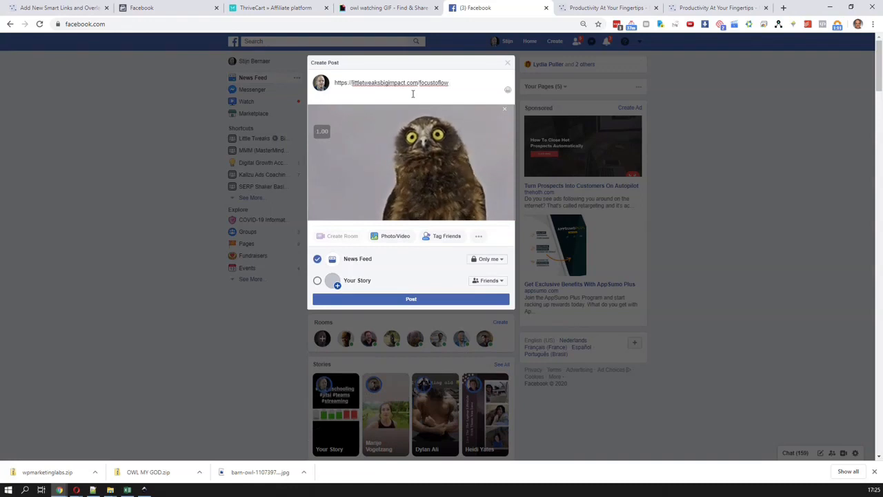
pyautogui.click(419, 83)
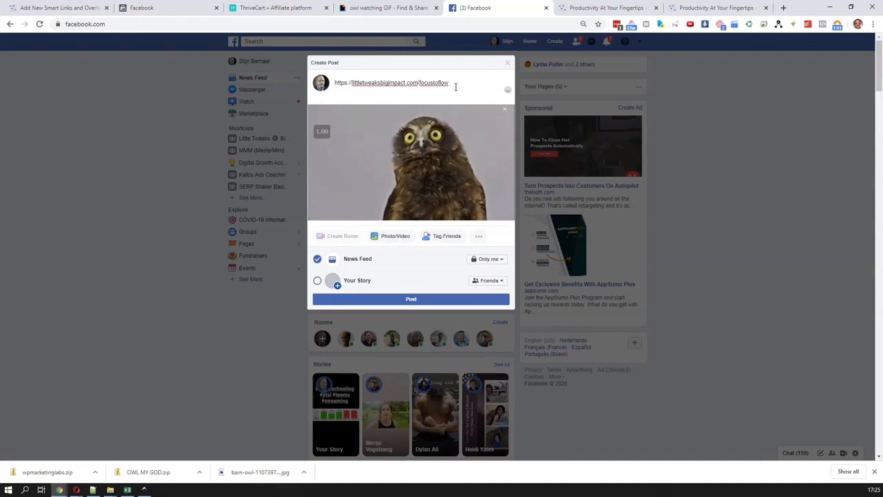
pyautogui.write('r/')
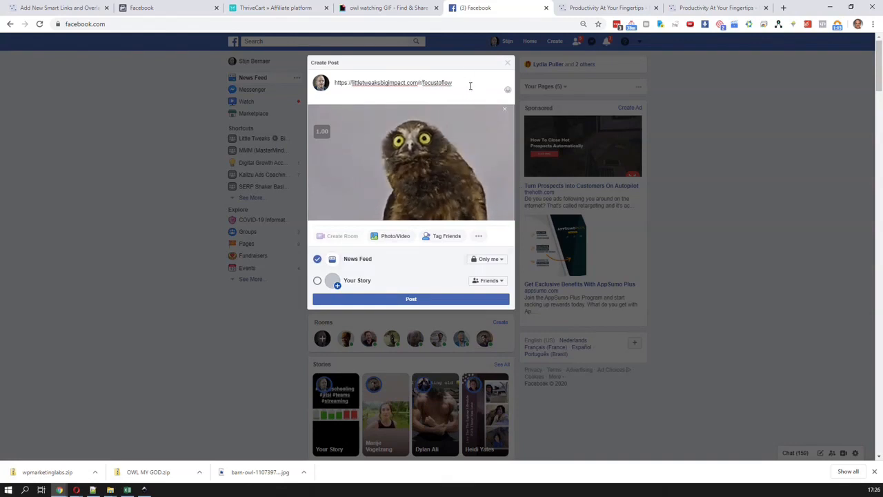
pyautogui.click(504, 109)
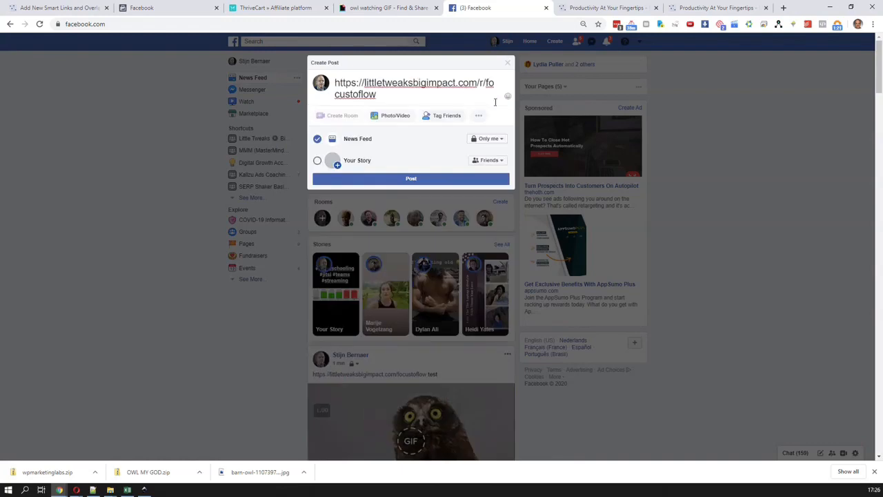
# Re-enter the r/focustoflow link in the Facebook post draft and remove the plain littletweaksbigimpact.com preview card
pyautogui.hotkey('ctrl', 'a')
pyautogui.hotkey('ctrl', 'c')
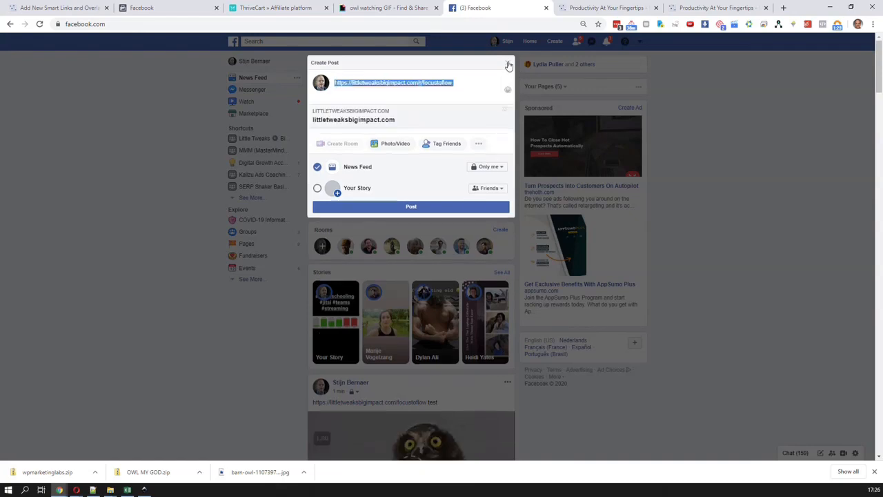
pyautogui.press('BackSpace')
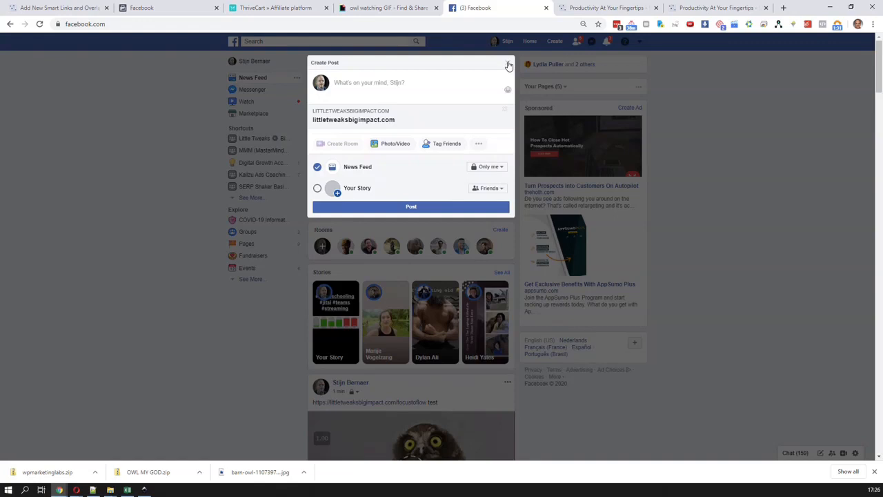
pyautogui.click(508, 65)
pyautogui.click(394, 84)
pyautogui.hotkey('ctrl', 'v')
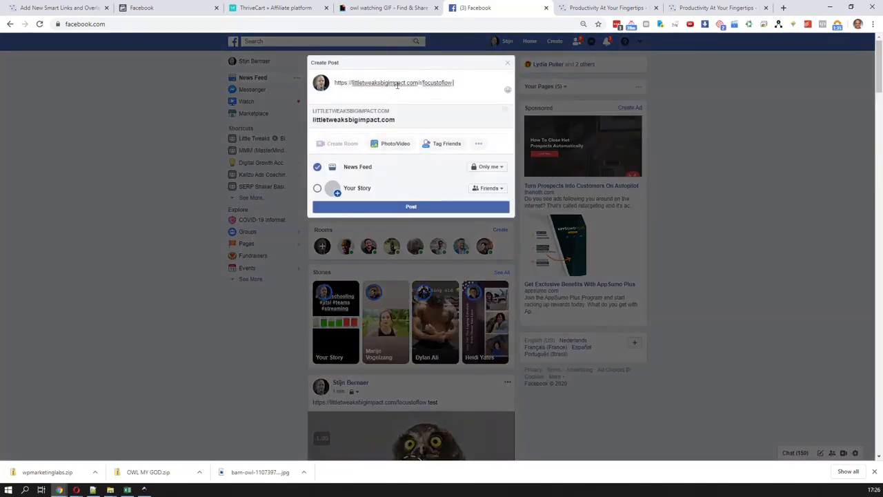
pyautogui.click(504, 109)
pyautogui.click(508, 63)
pyautogui.click(455, 82)
pyautogui.hotkey('ctrl', 'a')
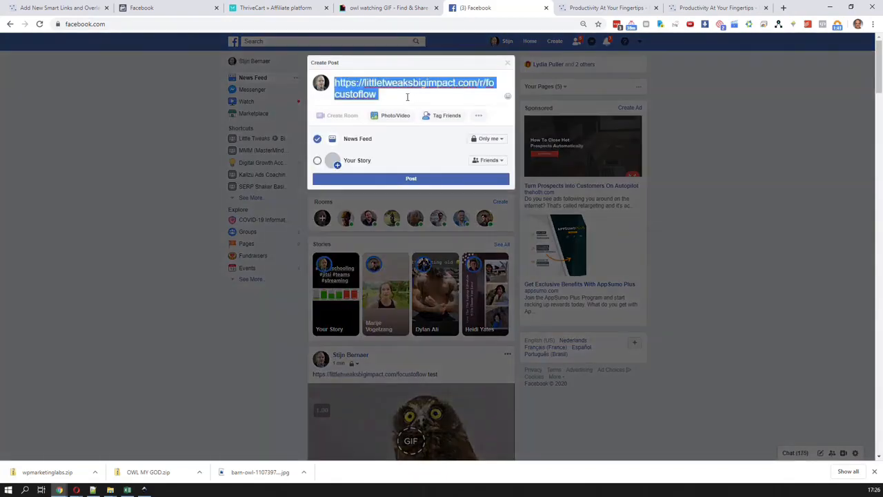
# Add the word "test" after the r/focustoflow link and publish the post to the News Feed
pyautogui.click(407, 96)
pyautogui.write('test')
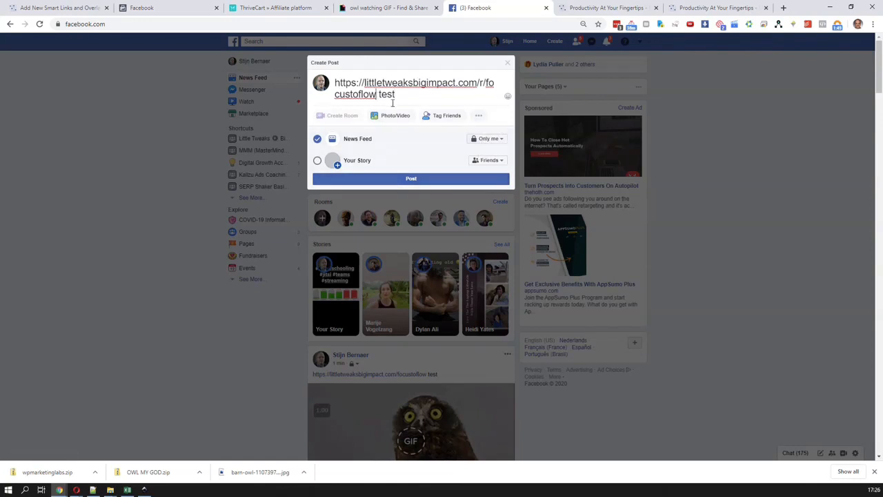
pyautogui.write('?ds')
pyautogui.press('BackSpace')
pyautogui.press('BackSpace')
pyautogui.press('BackSpace')
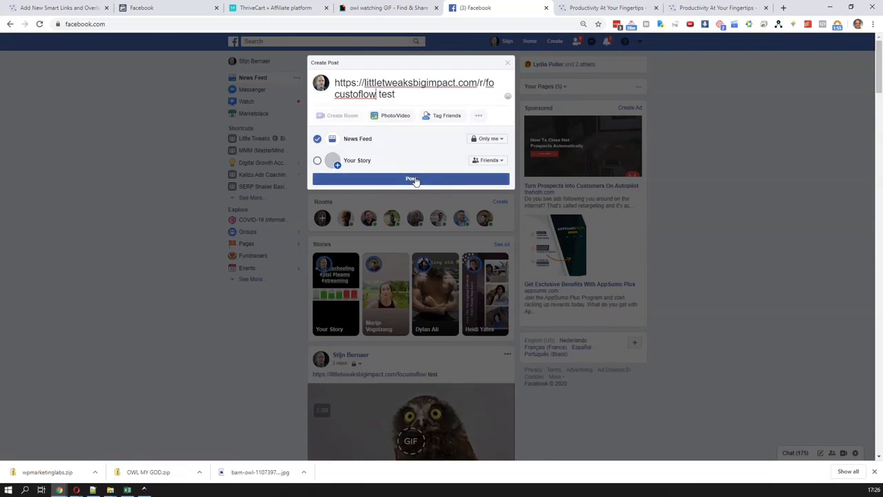
pyautogui.click(413, 178)
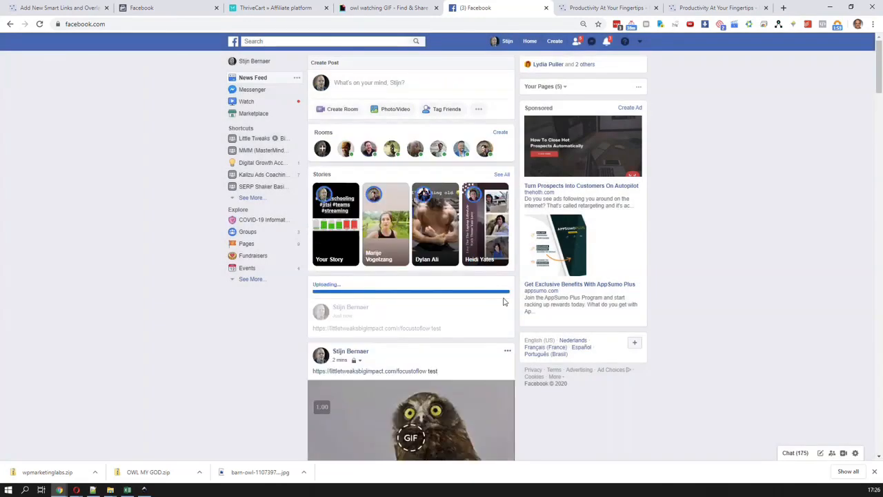
pyautogui.scroll(-1, 503, 297)
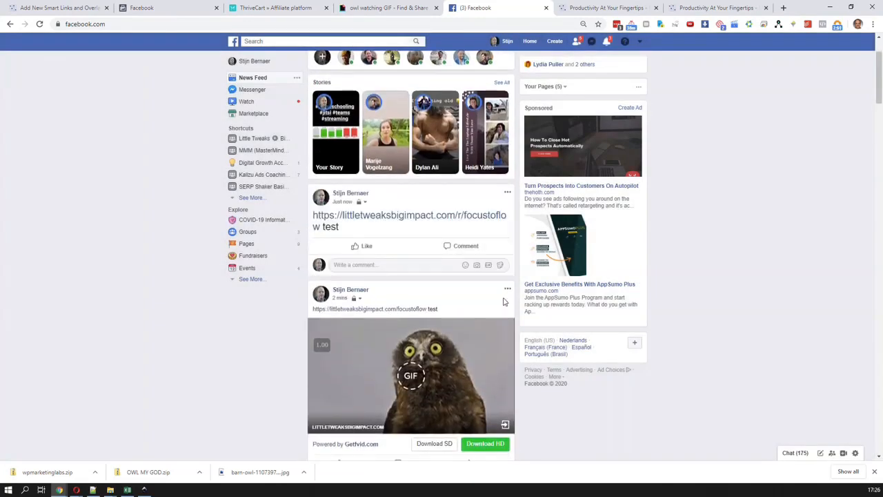
pyautogui.scroll(-1, 503, 300)
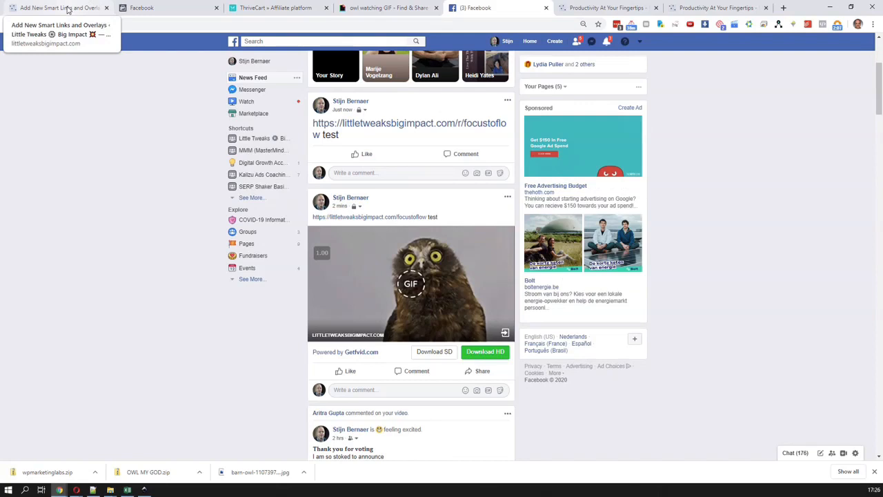
# Open Facebook's Sharing Debugger from the smart link's Facebook Sharing Image help note, starting a 5-minute focus session for the task "test"
pyautogui.click(67, 9)
pyautogui.scroll(-1, 511, 271)
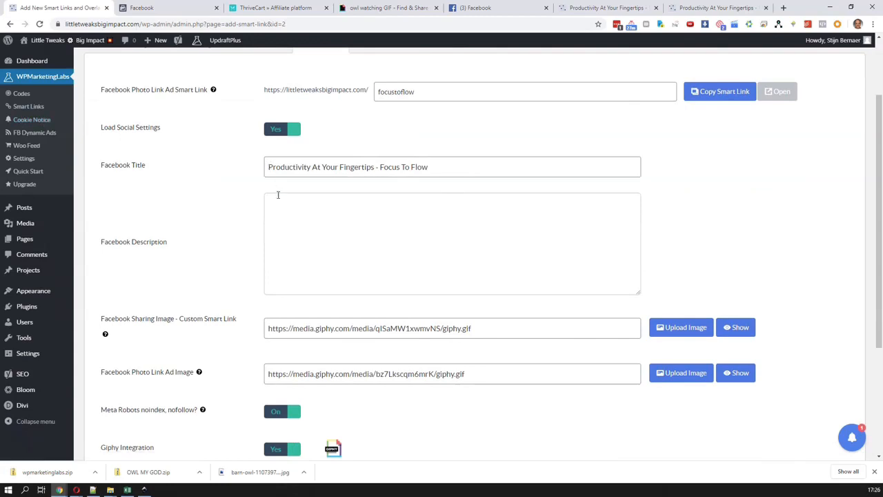
pyautogui.moveTo(107, 337)
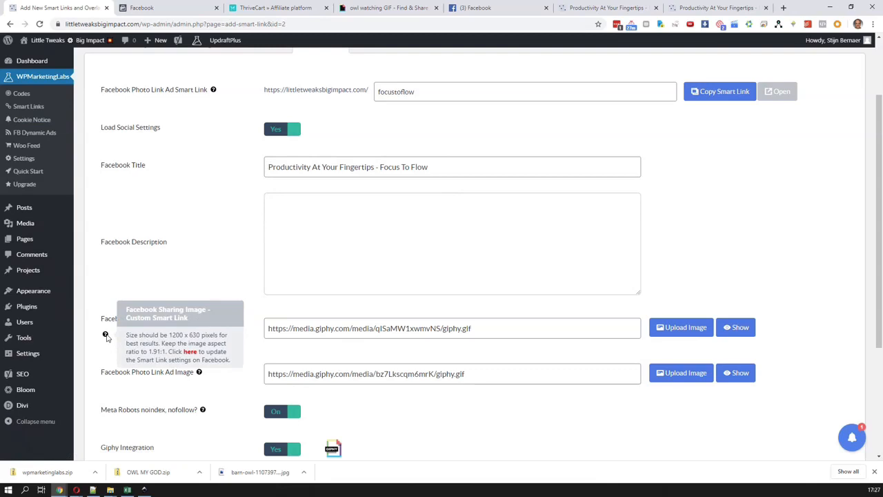
pyautogui.click(191, 352)
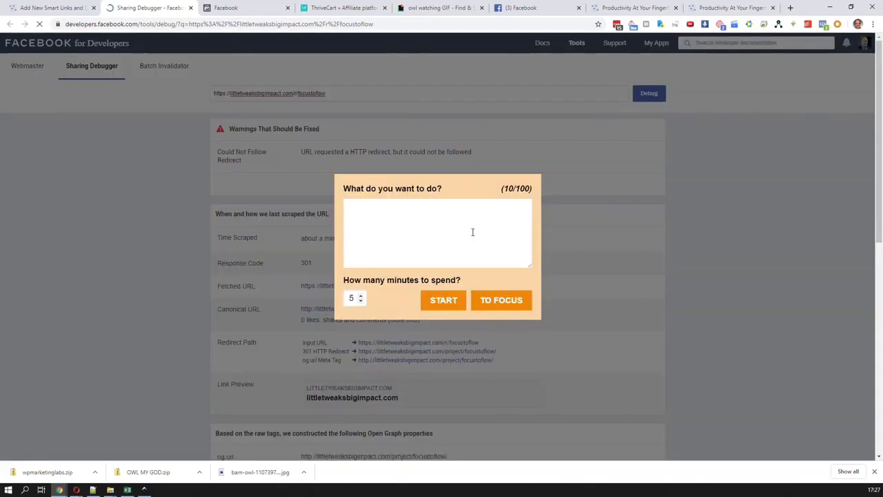
pyautogui.write('test')
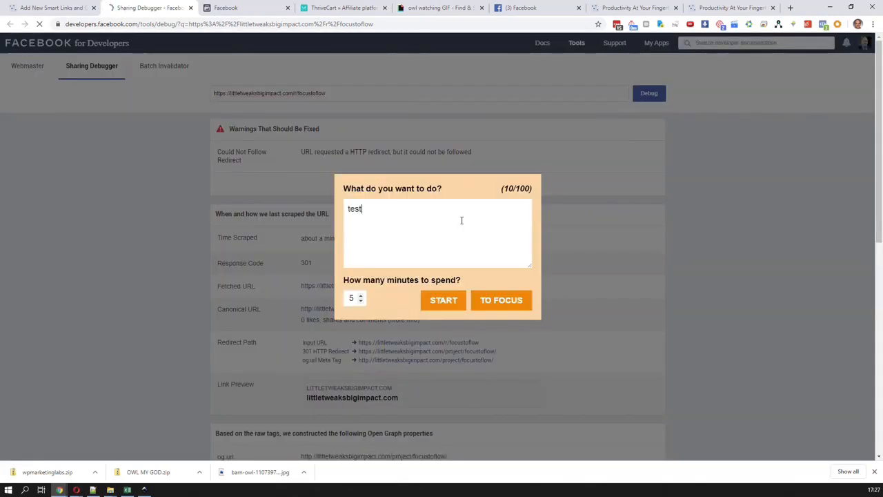
pyautogui.click(453, 304)
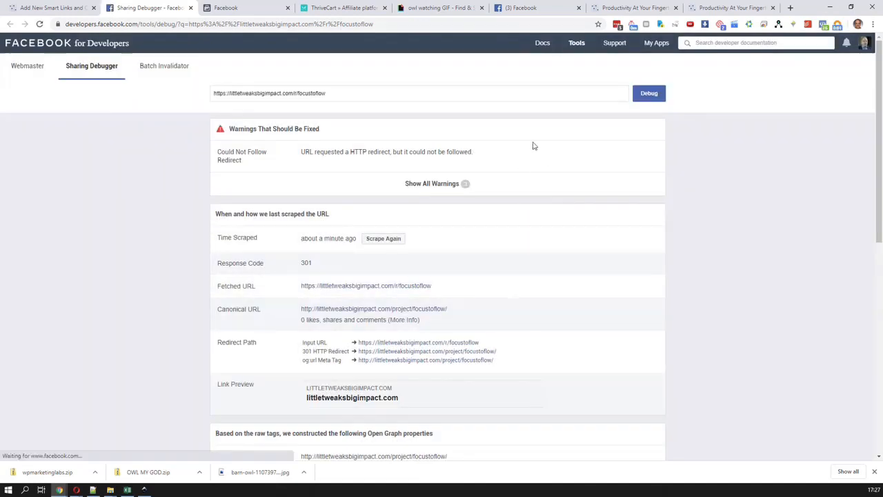
pyautogui.click(649, 96)
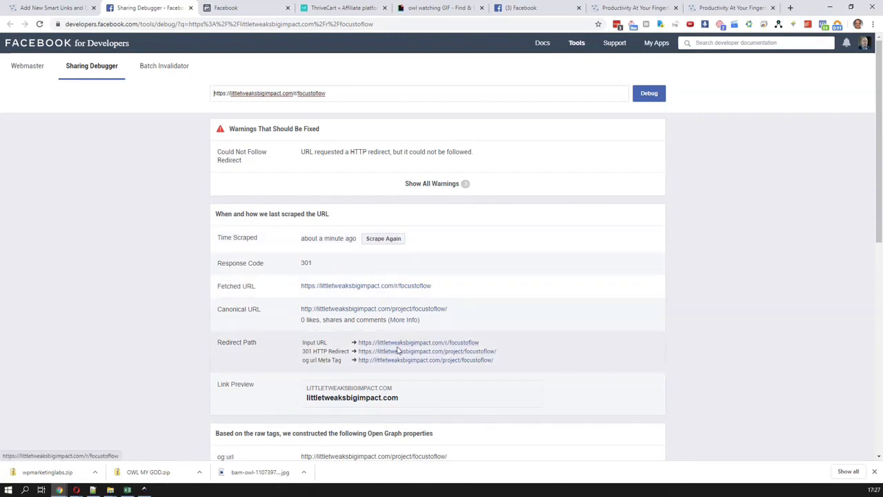
pyautogui.click(384, 238)
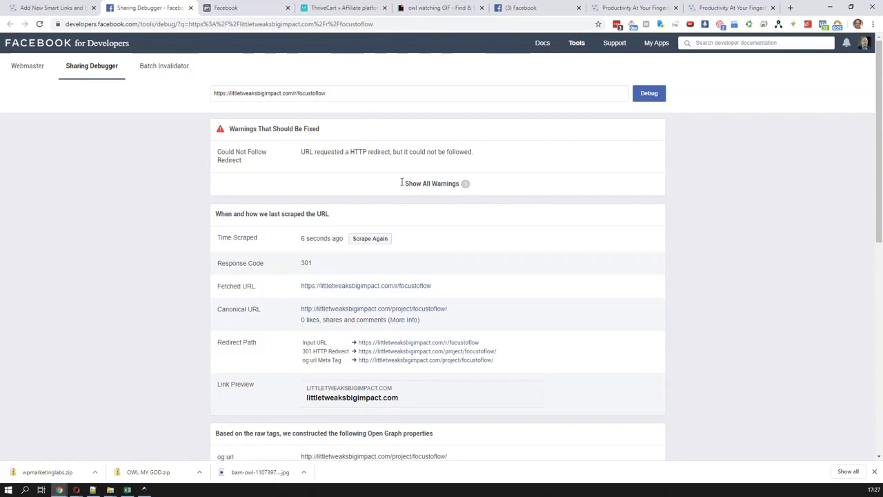
pyautogui.scroll(-1, 418, 369)
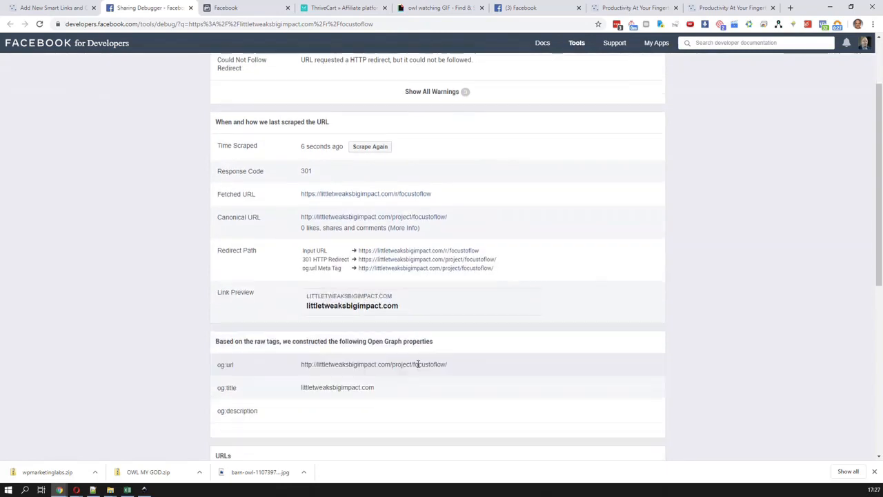
# Review the smart link's FB Pixel Events, FB Dynamic Ads and Notes sections in WordPress and save its settings
pyautogui.click(60, 8)
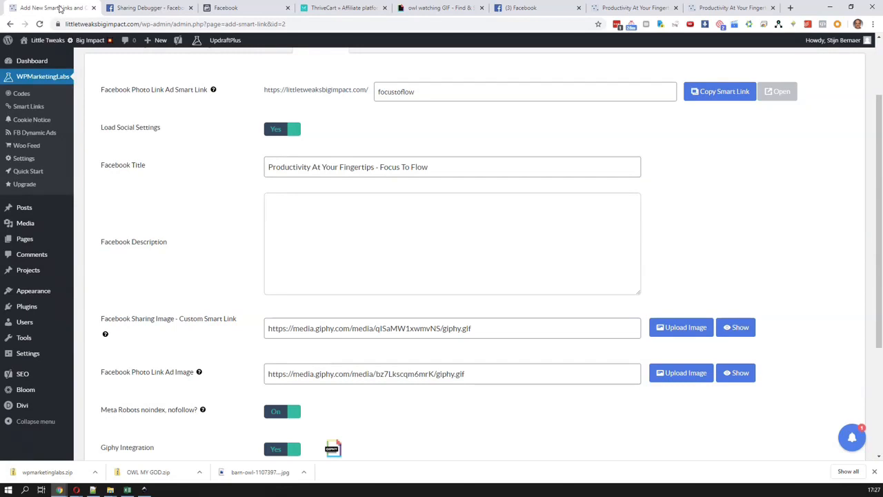
pyautogui.scroll(1, 383, 280)
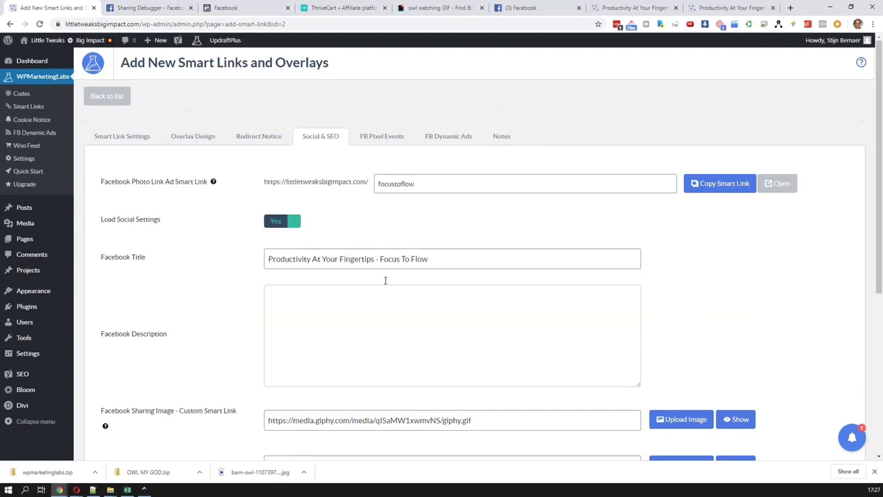
pyautogui.click(379, 138)
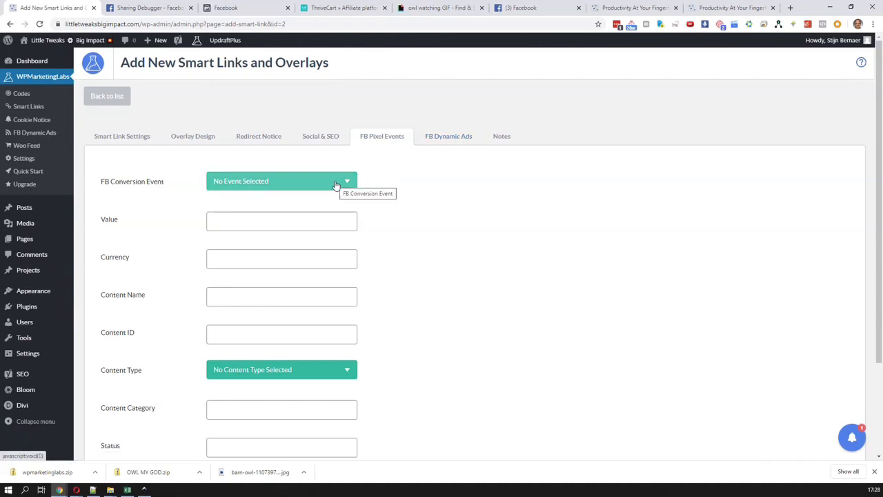
pyautogui.click(440, 137)
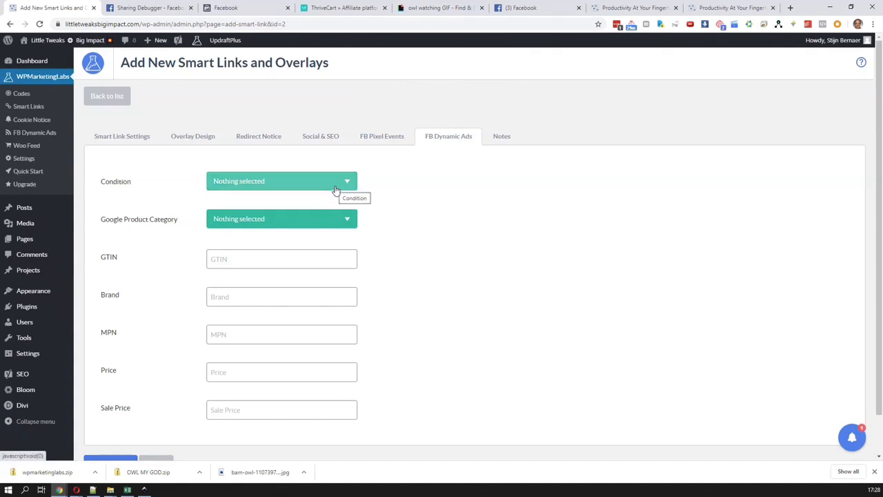
pyautogui.click(502, 137)
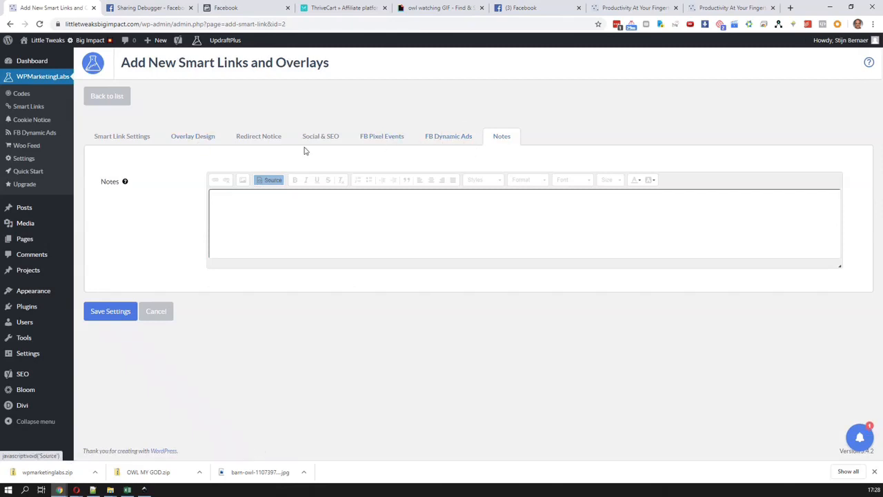
pyautogui.click(112, 313)
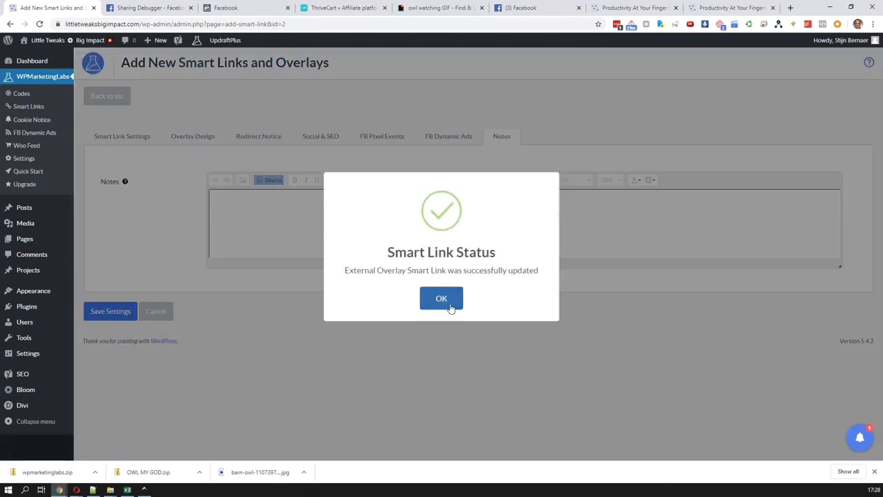
pyautogui.click(441, 300)
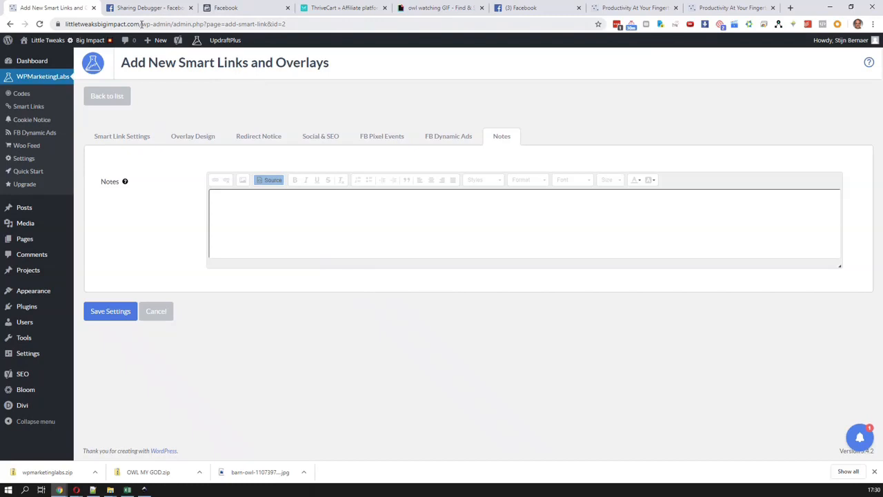
# Open the WPMarketingLabs news announcements
pyautogui.click(859, 438)
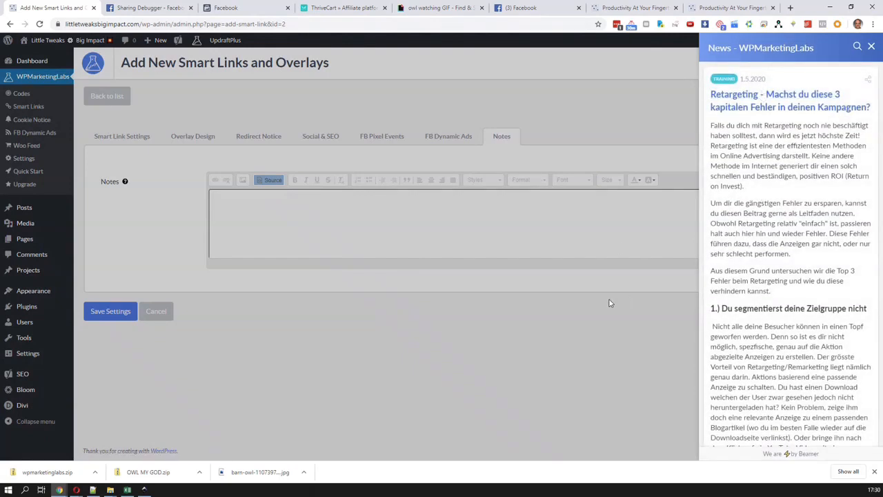
# Reopen the WPMarketingLabs news, read the training article on retargeting mistakes through to its conclusion, and close the news
pyautogui.click(872, 48)
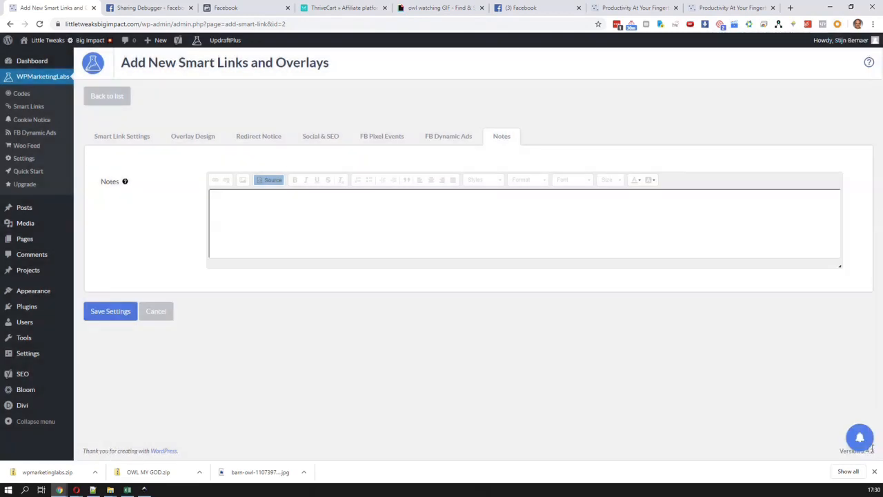
pyautogui.click(860, 438)
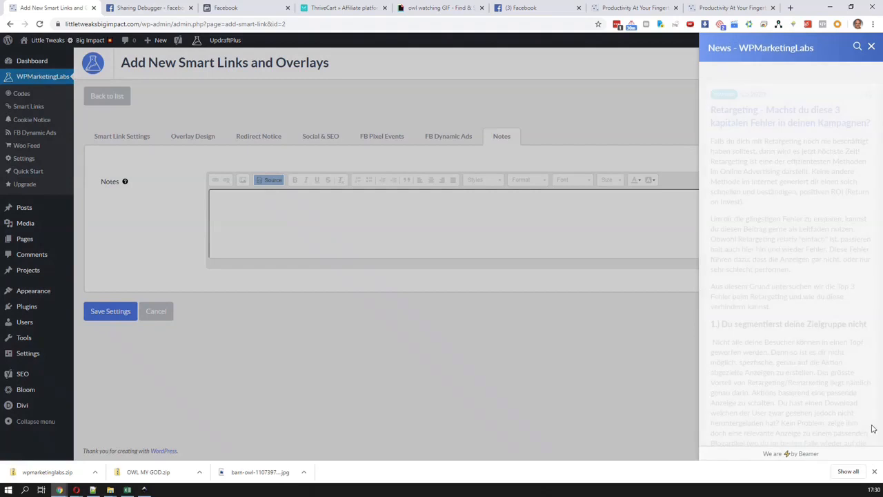
pyautogui.scroll(-5, 782, 175)
pyautogui.scroll(-4, 782, 175)
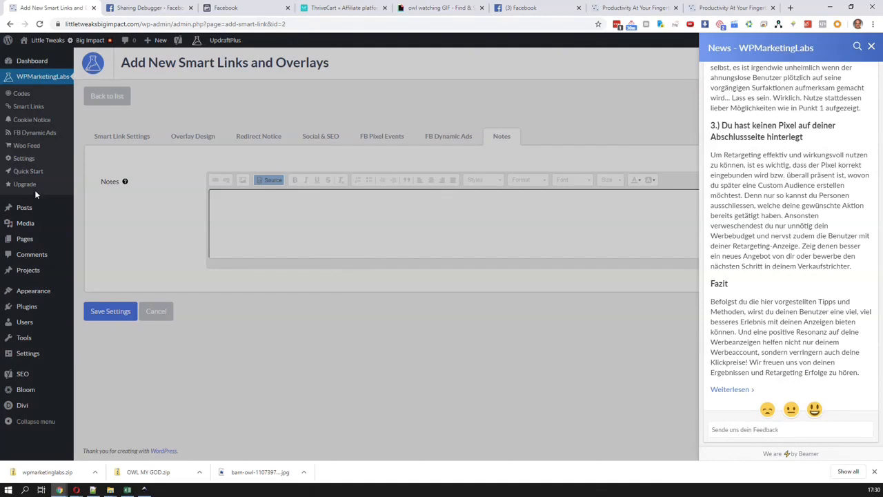
pyautogui.click(871, 48)
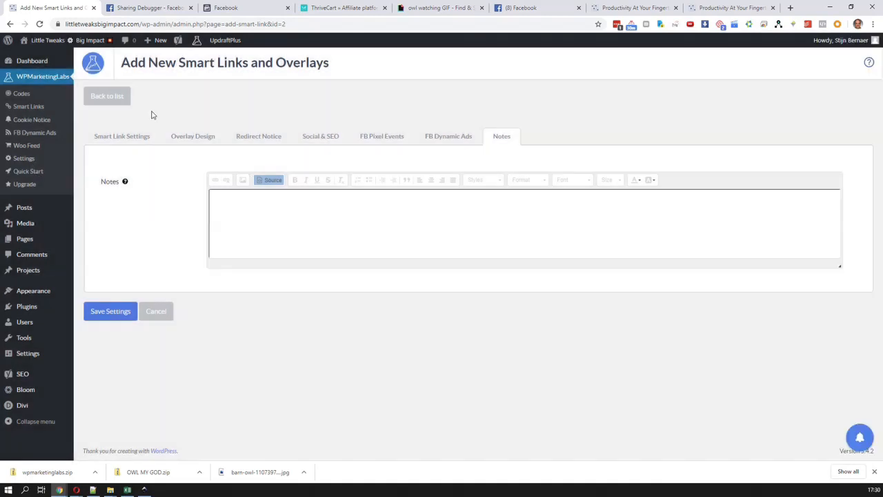
# Review the Focus To Flow Overlay's Smart Link Settings, reading the help notes on type, cookie notice approval and cookie notice before redirect
pyautogui.click(135, 144)
pyautogui.moveTo(122, 183)
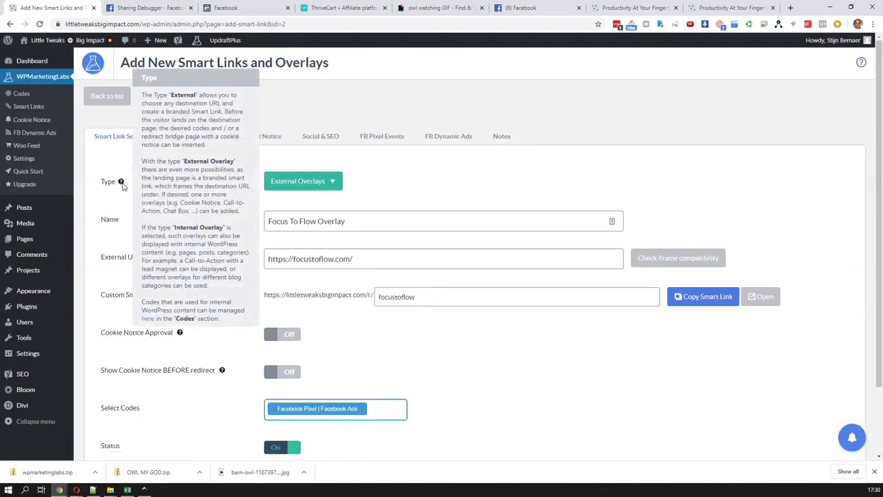
pyautogui.moveTo(181, 334)
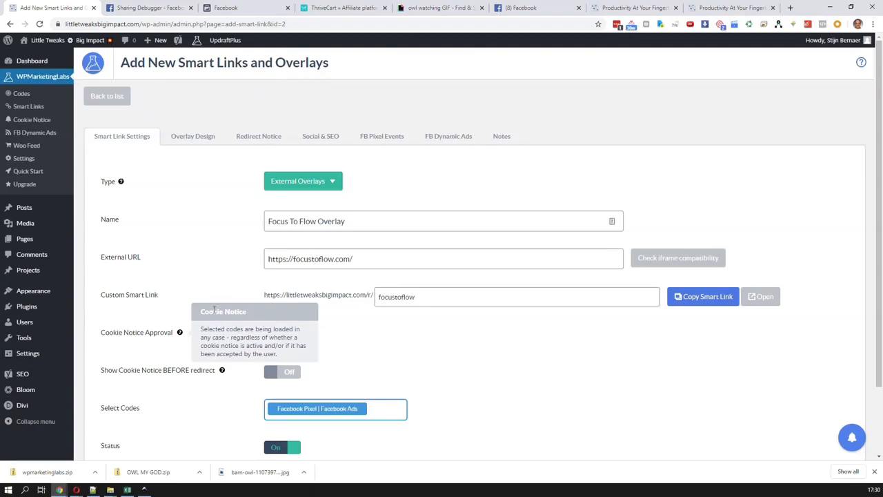
pyautogui.moveTo(223, 371)
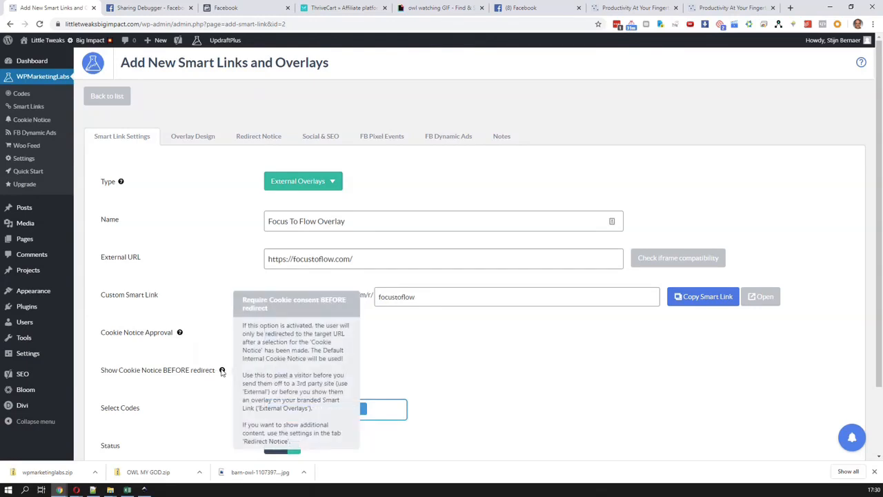
pyautogui.scroll(-2, 222, 372)
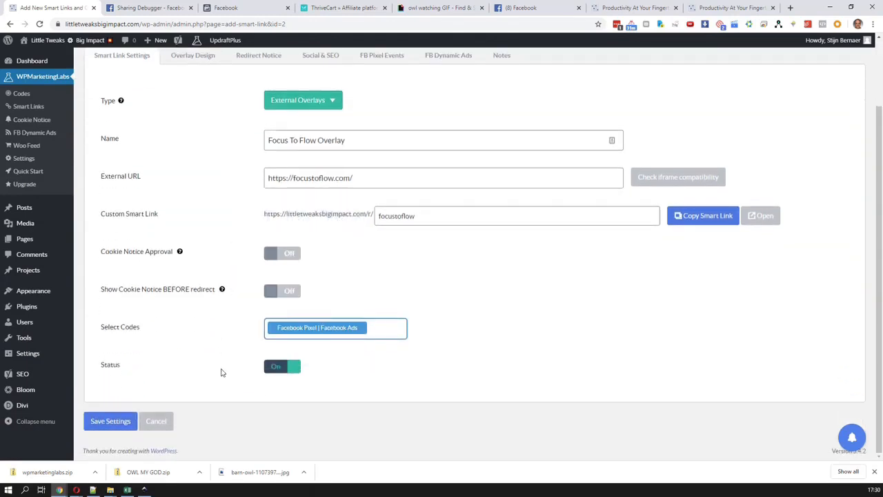
pyautogui.scroll(1, 222, 369)
pyautogui.scroll(1, 222, 373)
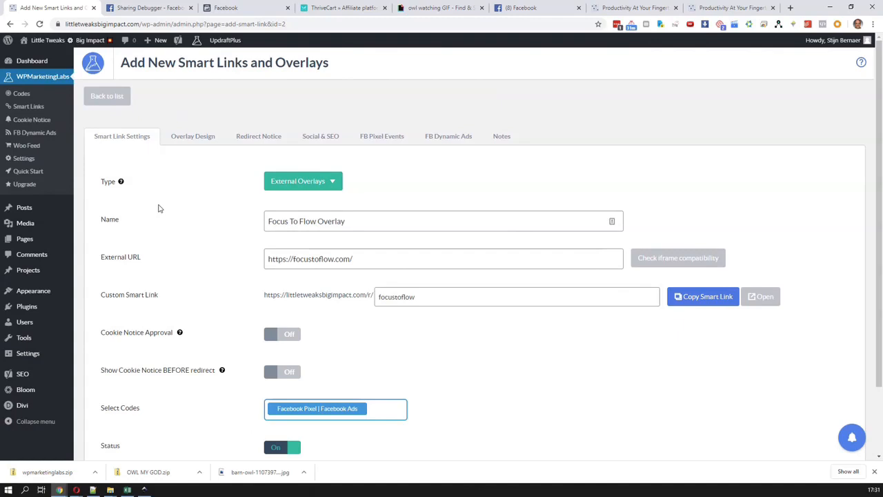
# Copy the Google Analytics tracking ID from the head code in Divi's Theme Options integration settings
pyautogui.click(19, 93)
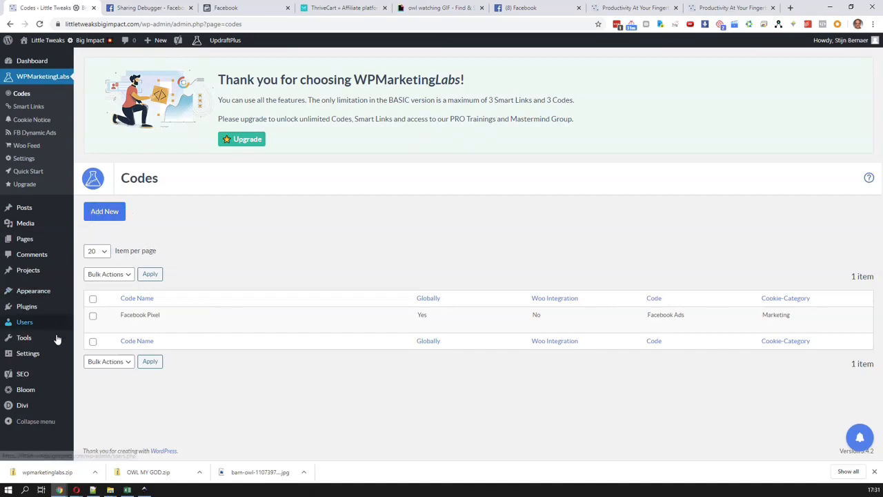
pyautogui.moveTo(44, 410)
pyautogui.click(101, 350)
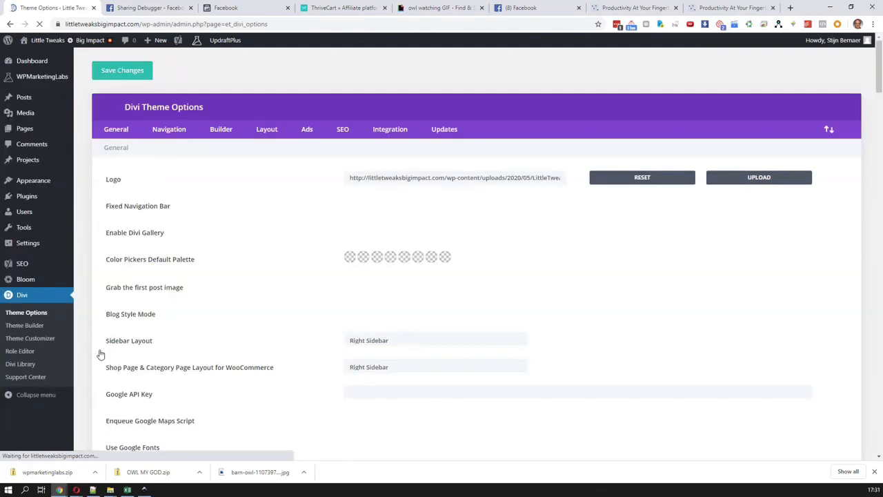
pyautogui.click(388, 130)
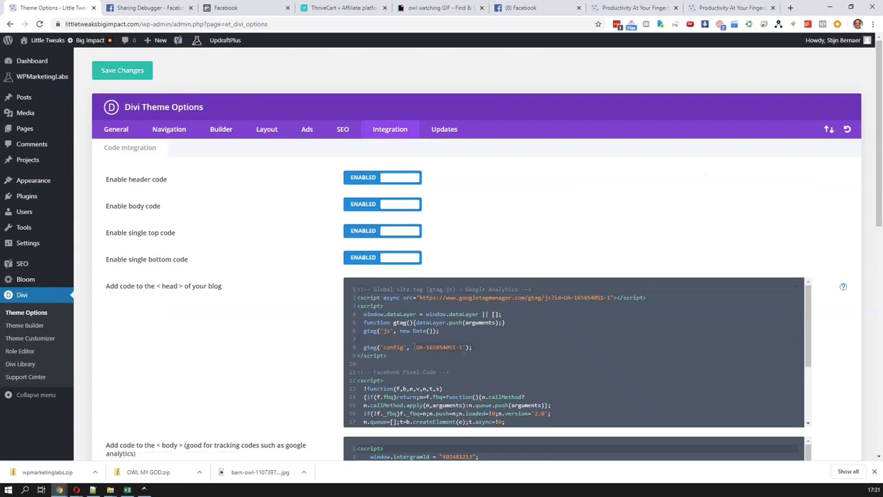
# Start a new code in WPMarketingLabs and name it "GA Code"
pyautogui.click(40, 82)
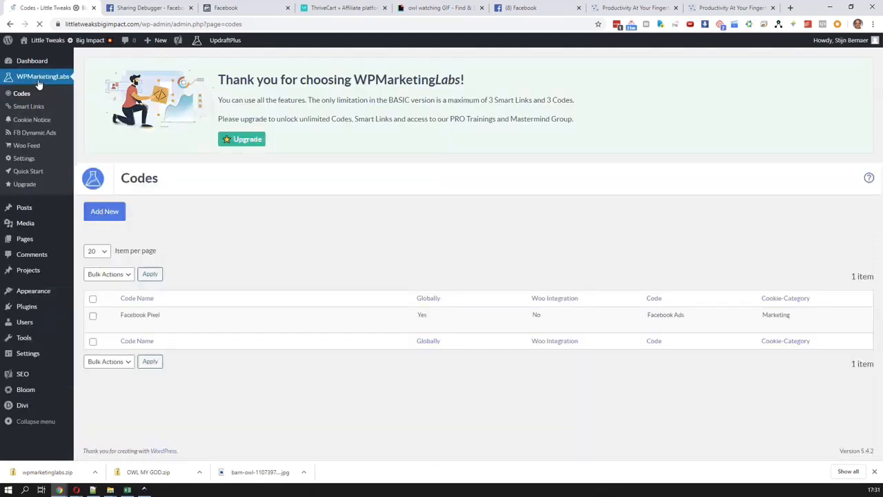
pyautogui.click(108, 214)
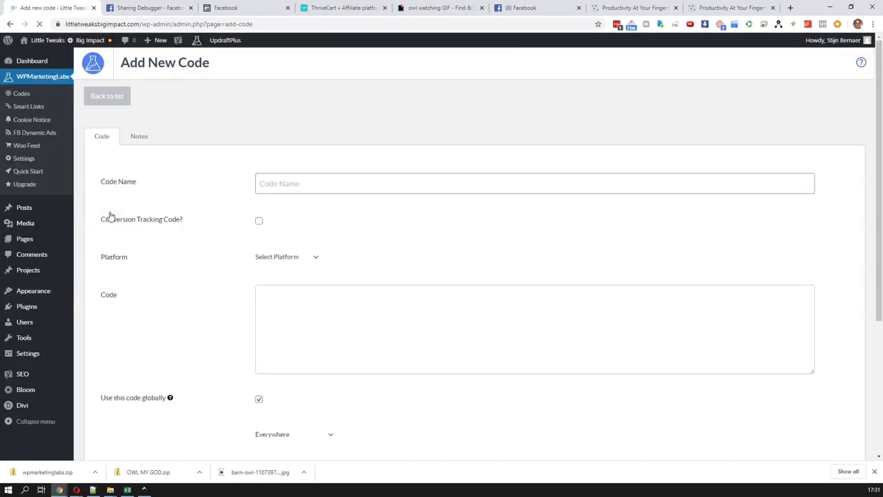
pyautogui.click(299, 182)
pyautogui.write('G')
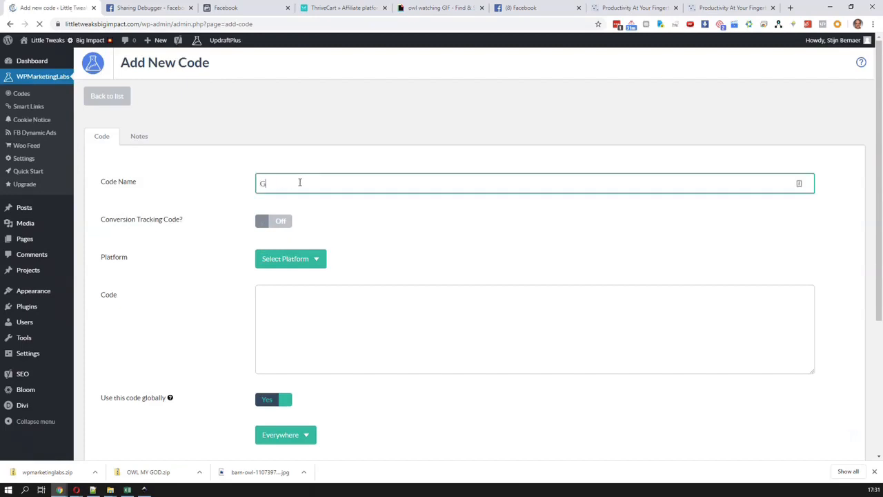
pyautogui.write('A Code')
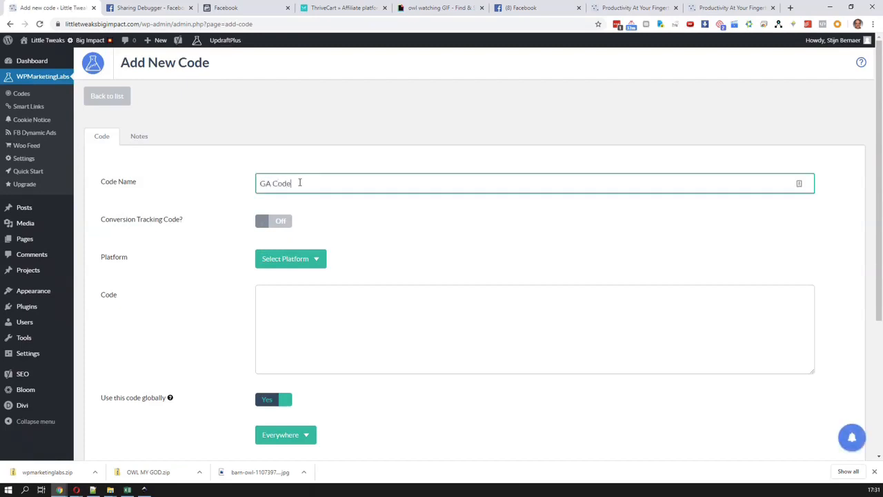
# Set the GA Code's platform to Google Analytics and paste the tracking ID without a duplicate UA prefix
pyautogui.click(293, 258)
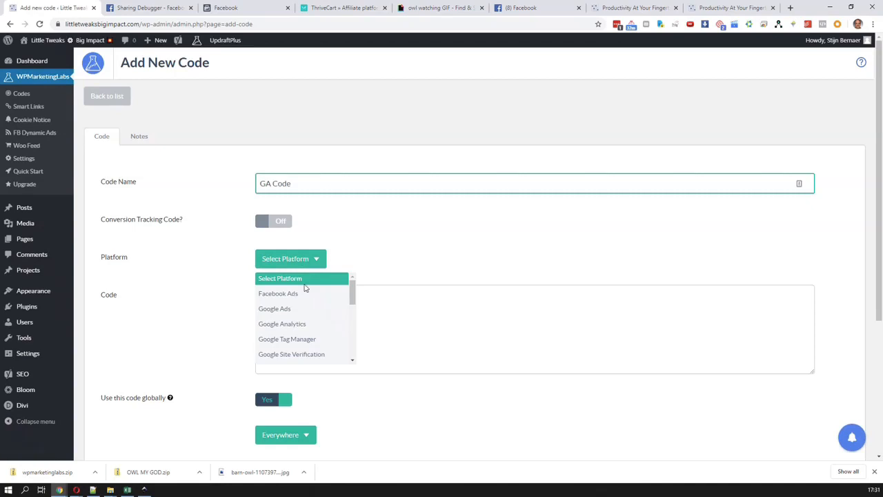
pyautogui.click(310, 324)
pyautogui.click(319, 296)
pyautogui.hotkey('ctrl', 'v')
pyautogui.moveTo(293, 297); pyautogui.dragTo(277, 296)
pyautogui.press('BackSpace')
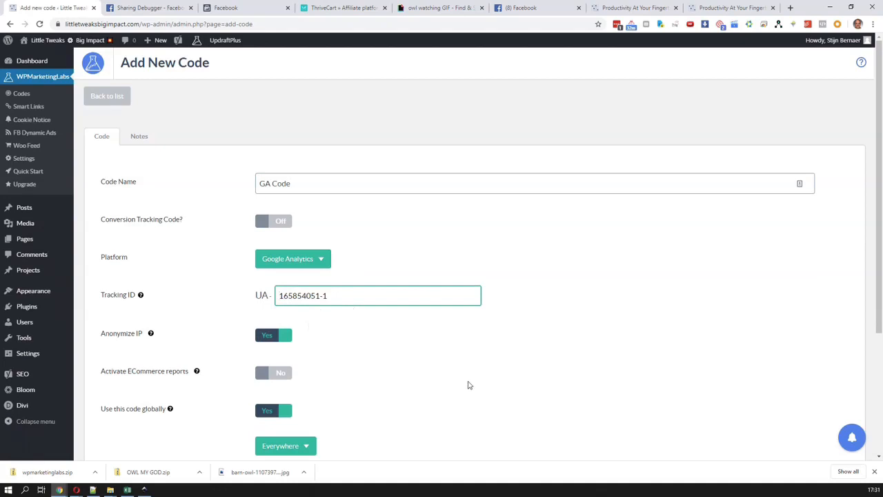
# Set the GA Code's Cookie-Category to Statistics
pyautogui.scroll(-2, 468, 385)
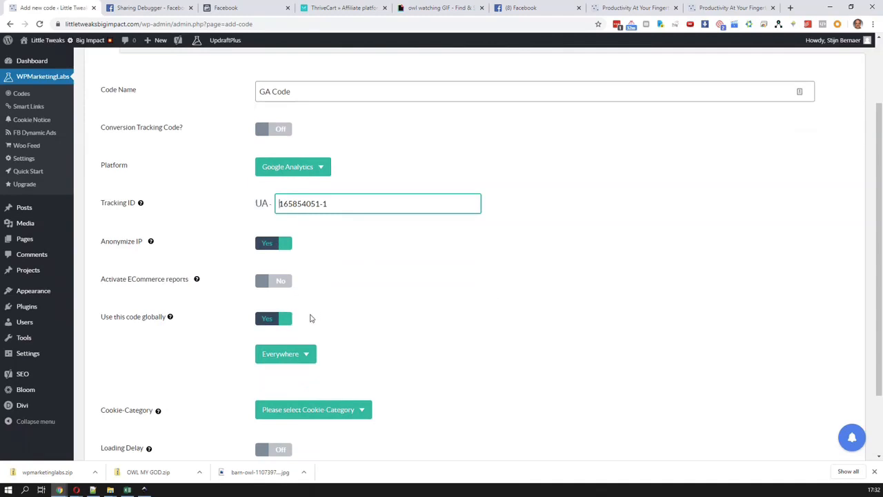
pyautogui.moveTo(154, 245)
pyautogui.scroll(-2, 386, 272)
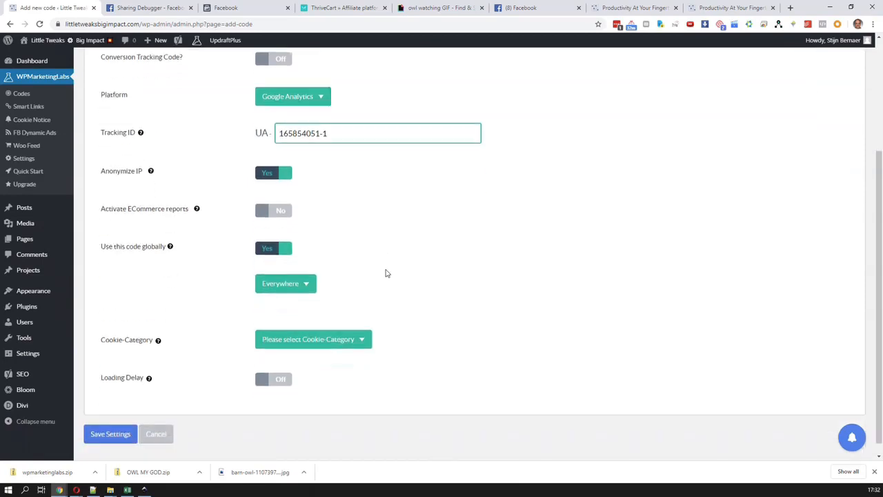
pyautogui.click(336, 334)
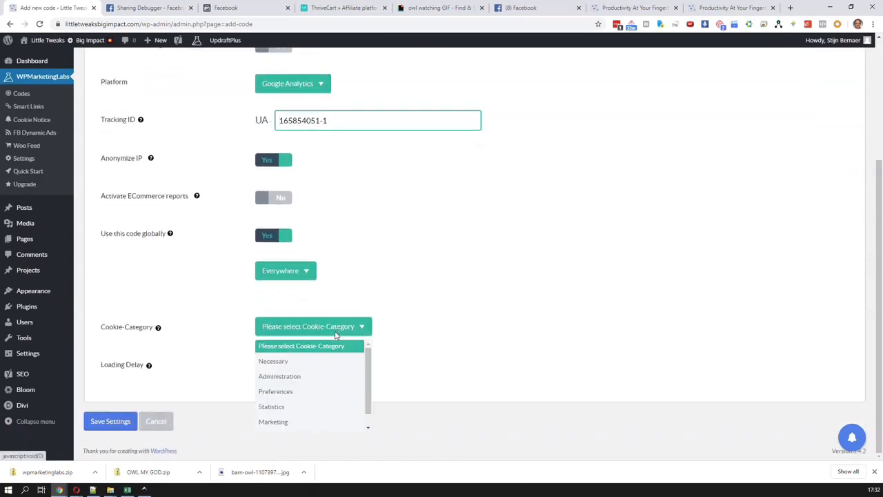
pyautogui.click(318, 408)
# Check the GA Code's public name, public description and other options, and save the code
pyautogui.scroll(-3, 407, 414)
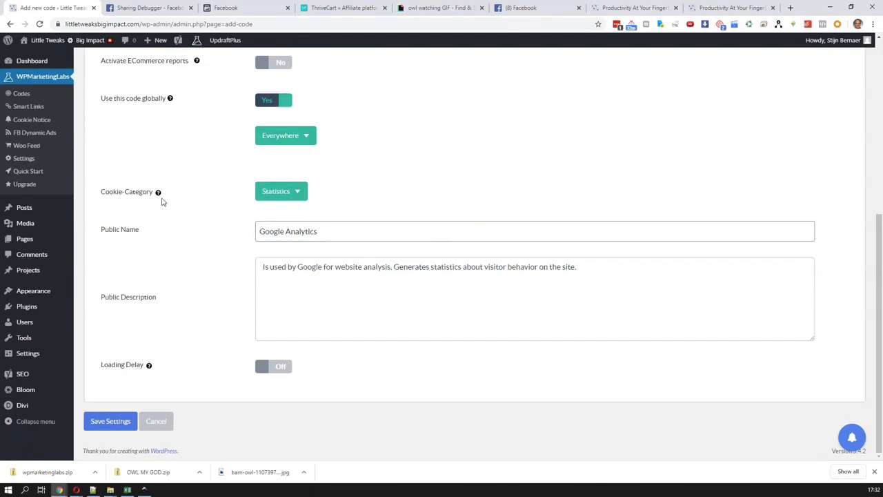
pyautogui.tripleClick(584, 276)
pyautogui.moveTo(328, 234); pyautogui.dragTo(256, 228)
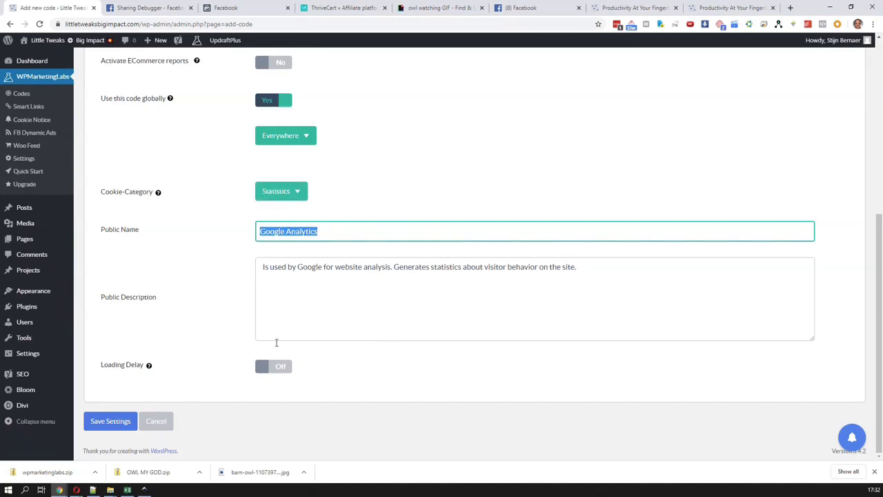
pyautogui.scroll(2, 181, 398)
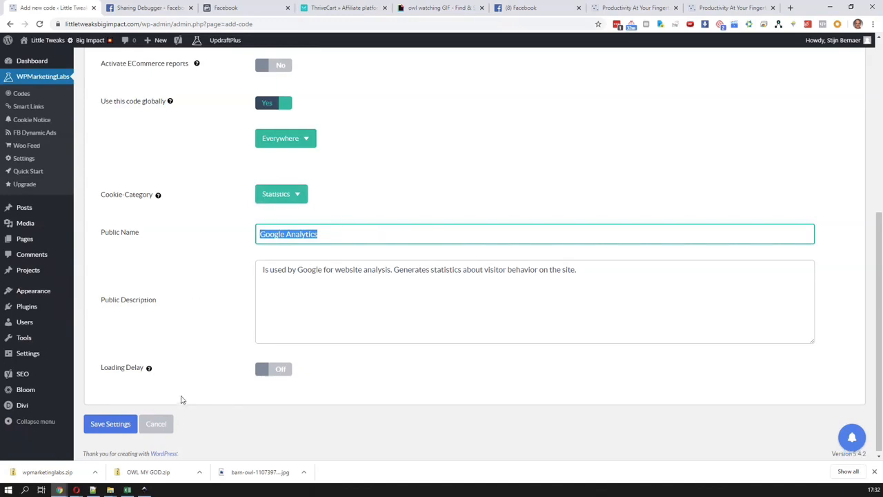
pyautogui.scroll(-2, 181, 399)
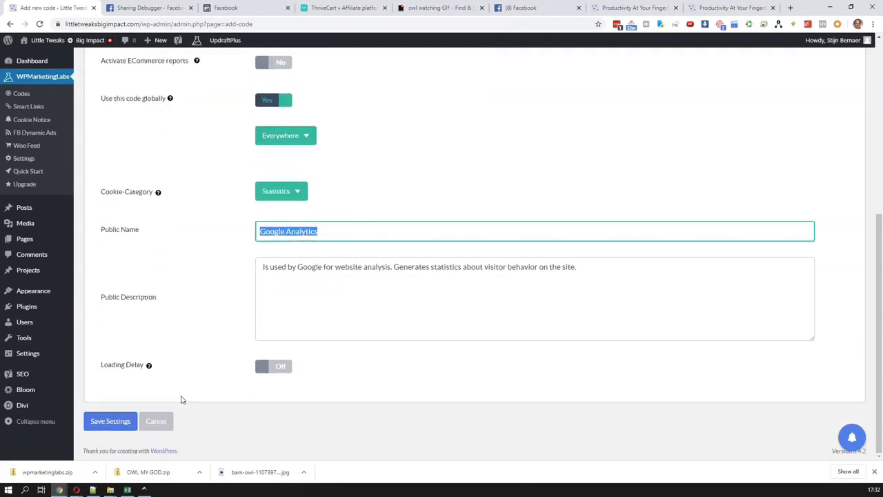
pyautogui.scroll(2, 181, 399)
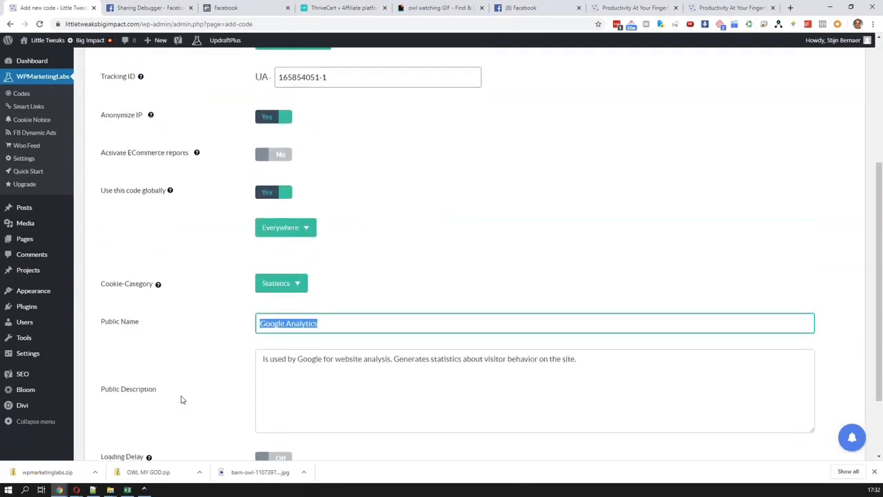
pyautogui.scroll(1, 182, 400)
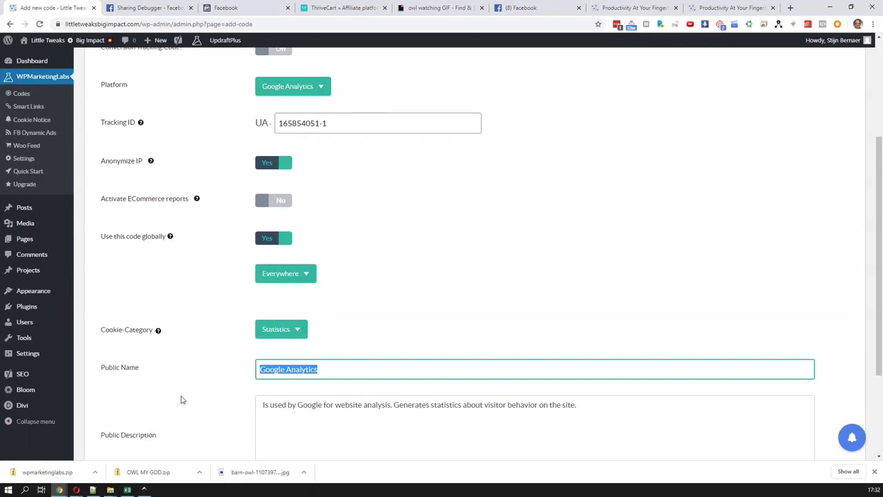
pyautogui.scroll(-3, 181, 399)
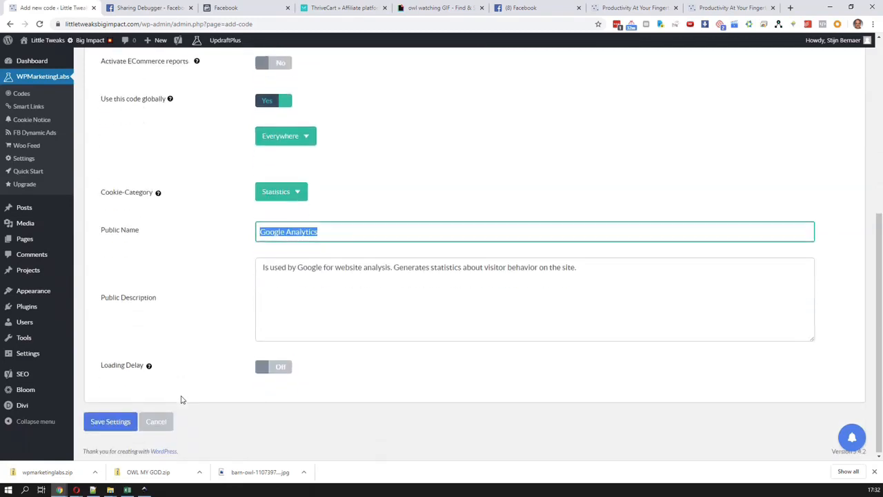
pyautogui.click(125, 428)
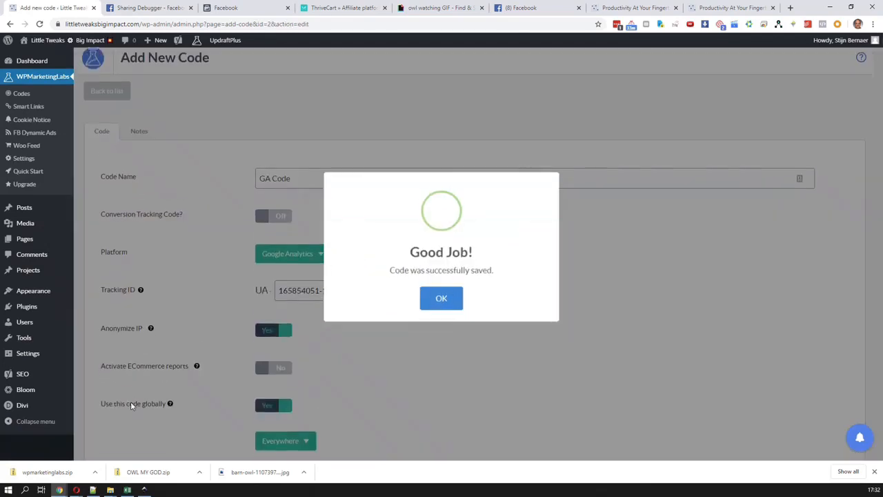
pyautogui.click(436, 292)
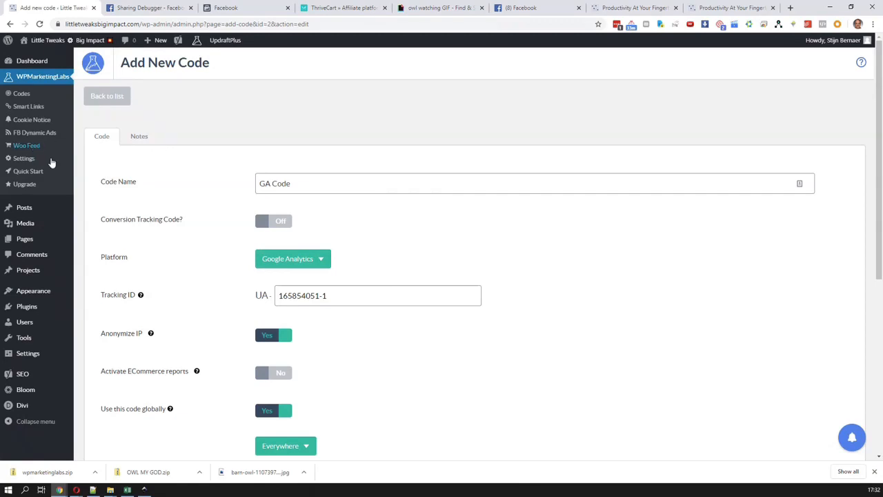
# Start another new code from the codes list and turn on Conversion Tracking Code
pyautogui.click(31, 96)
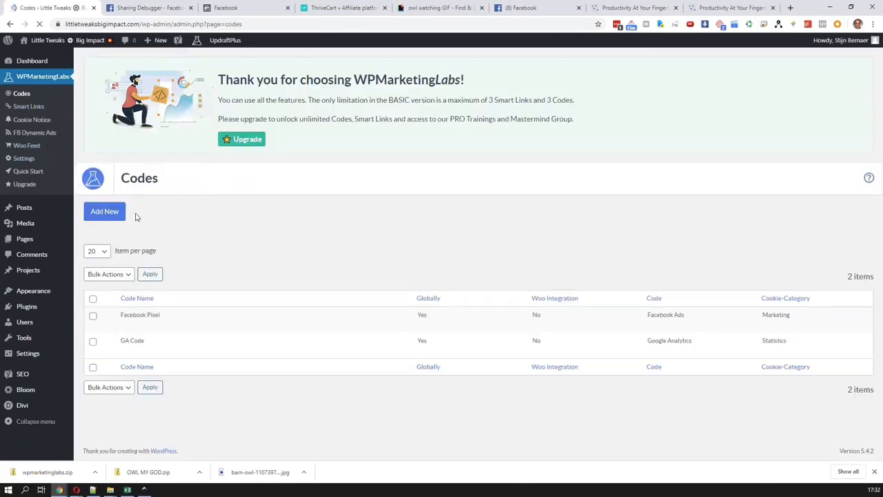
pyautogui.click(107, 217)
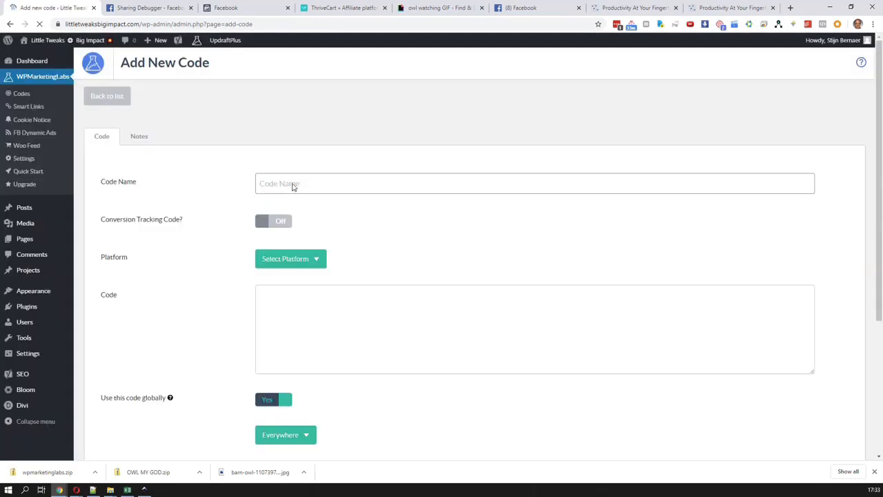
pyautogui.click(294, 264)
pyautogui.click(375, 240)
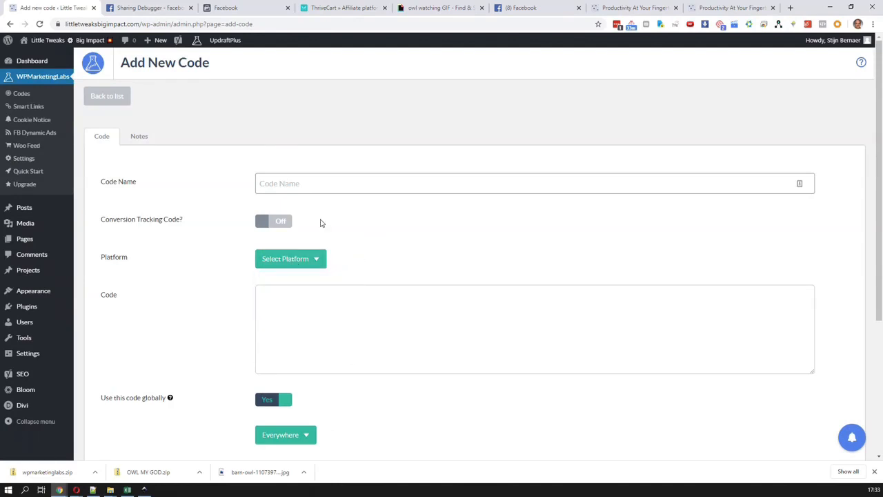
pyautogui.click(276, 226)
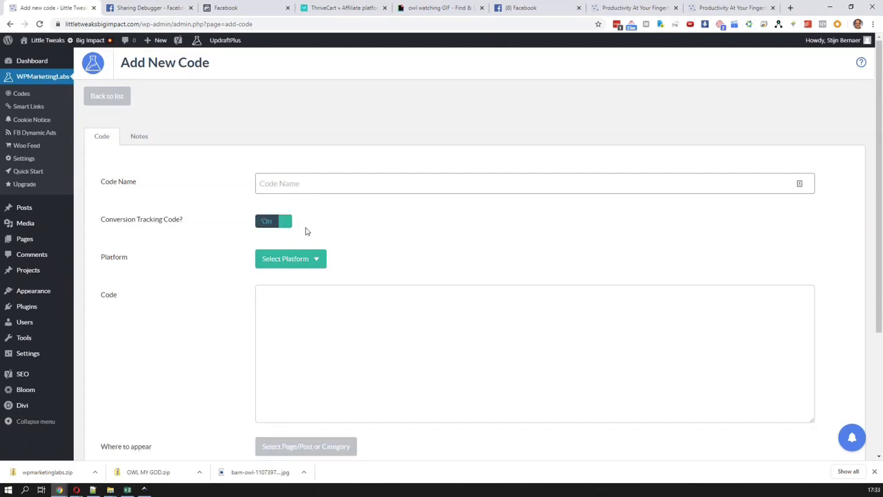
# Examine the platform choices and the remaining fields offered for a conversion tracking code
pyautogui.click(320, 266)
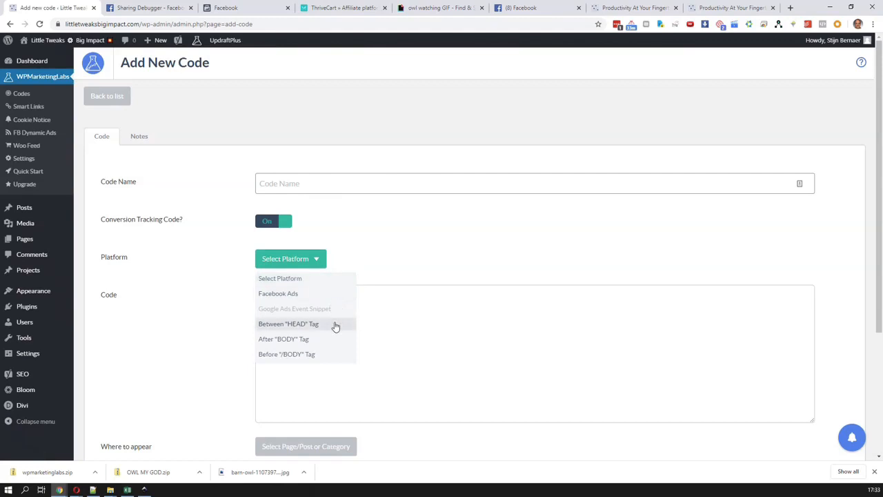
pyautogui.scroll(-1, 335, 326)
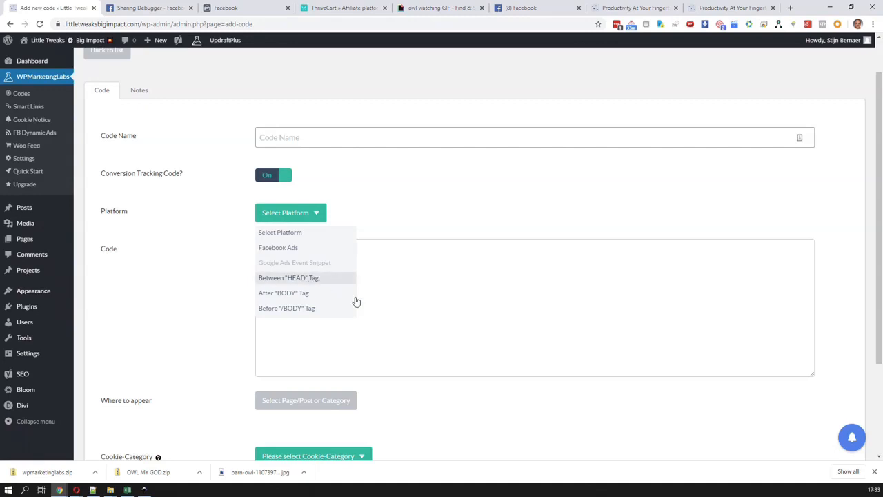
pyautogui.click(469, 332)
pyautogui.scroll(-1, 467, 338)
pyautogui.scroll(-1, 466, 342)
pyautogui.scroll(2, 466, 342)
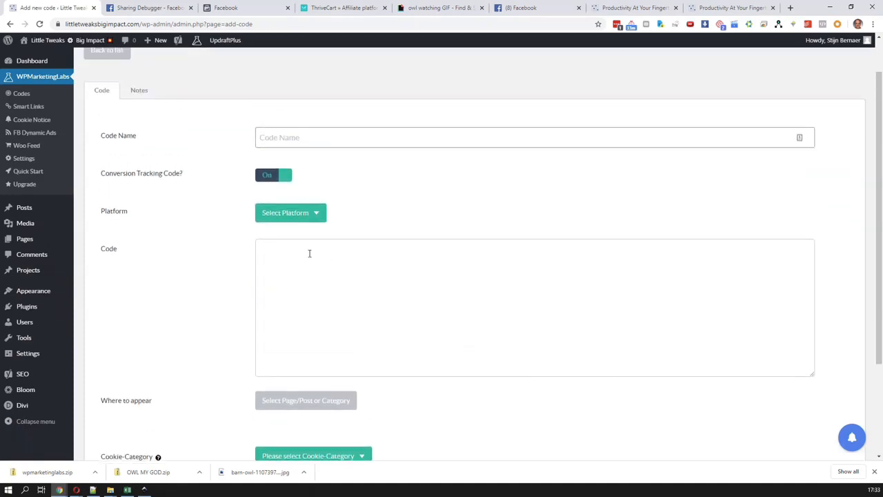
pyautogui.click(296, 218)
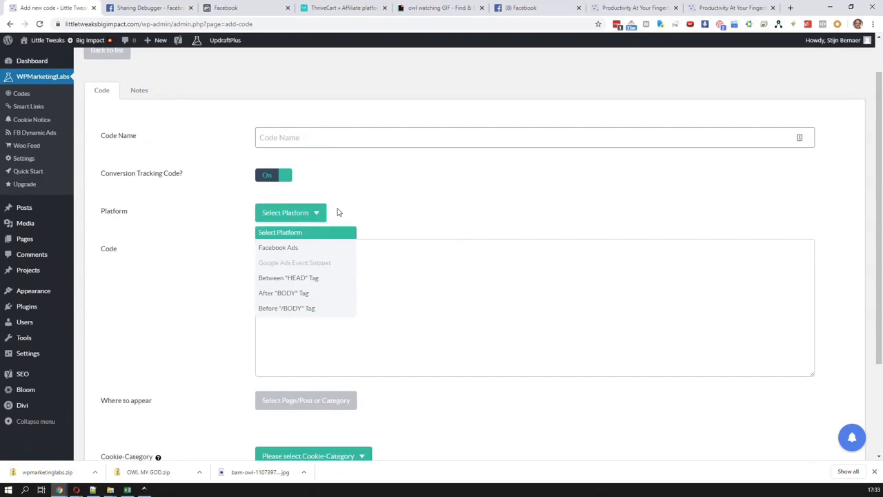
pyautogui.click(338, 212)
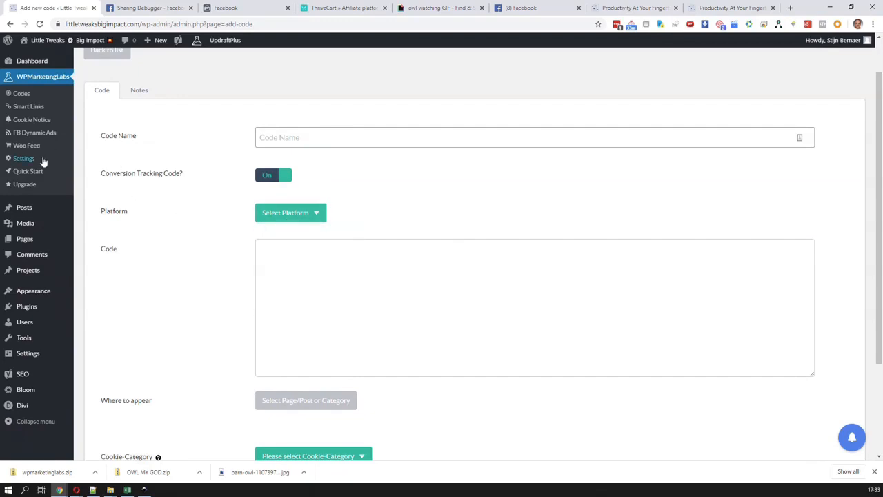